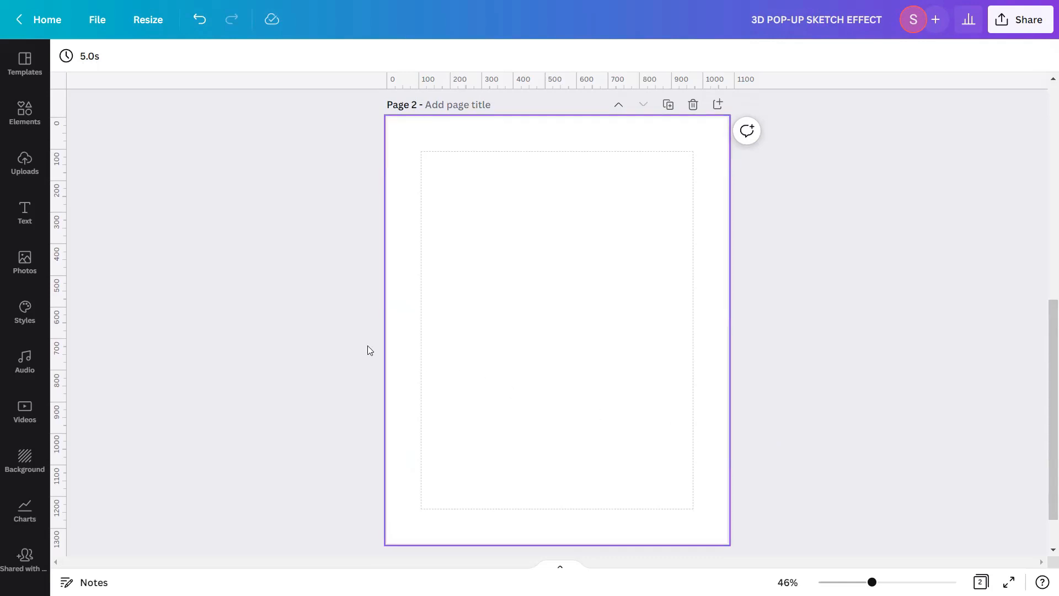
Search the stock photos for "Jumping Determined Hipster Man".
{"action": "left_click", "coordinate": [34, 273]}
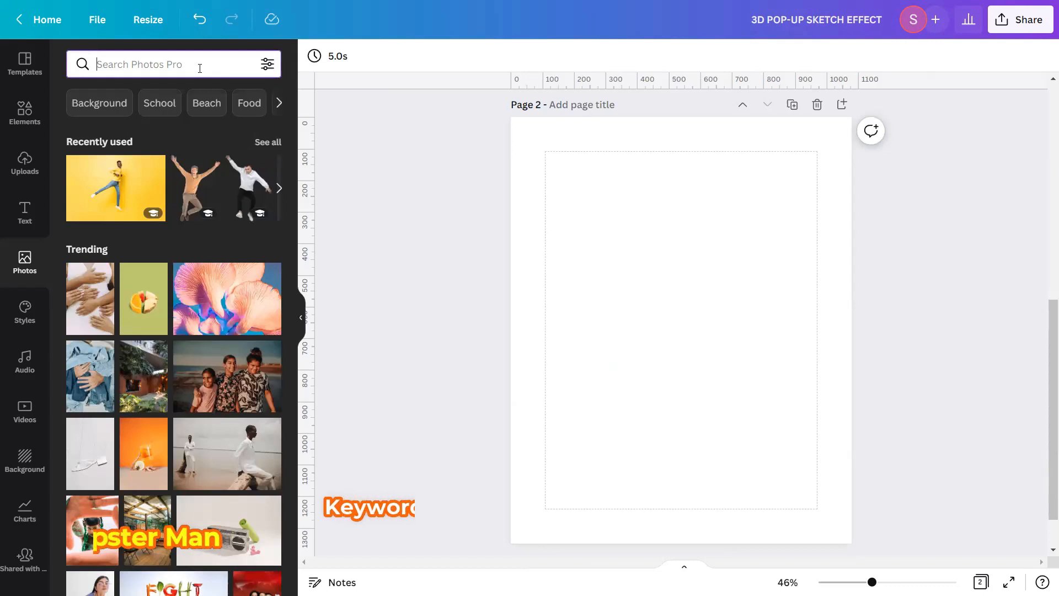
{"action": "type", "text": "Jumpib"}
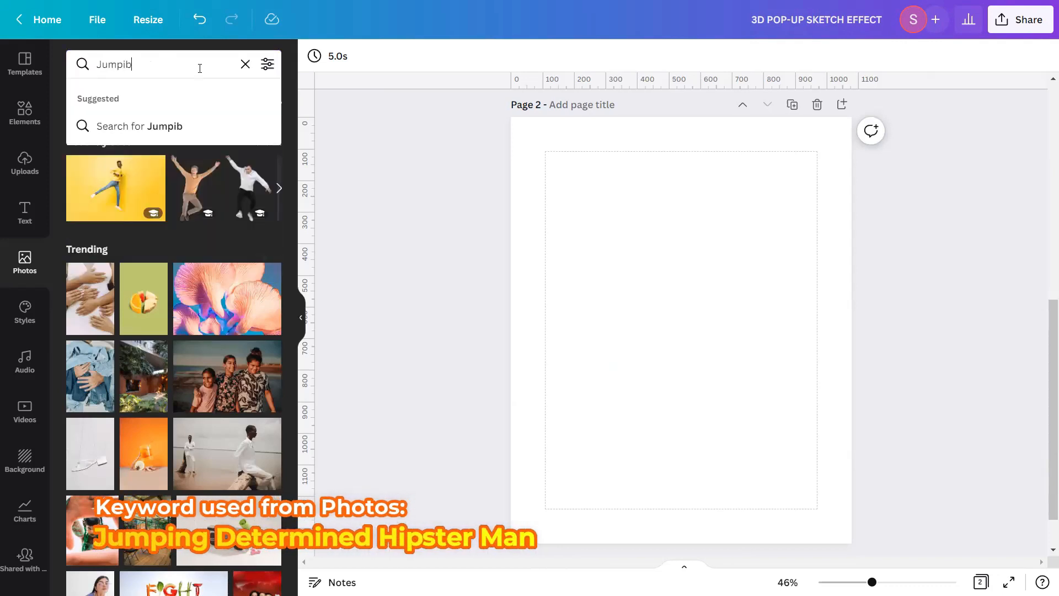
{"action": "key", "text": "BackSpace"}
{"action": "type", "text": "ng Deter"}
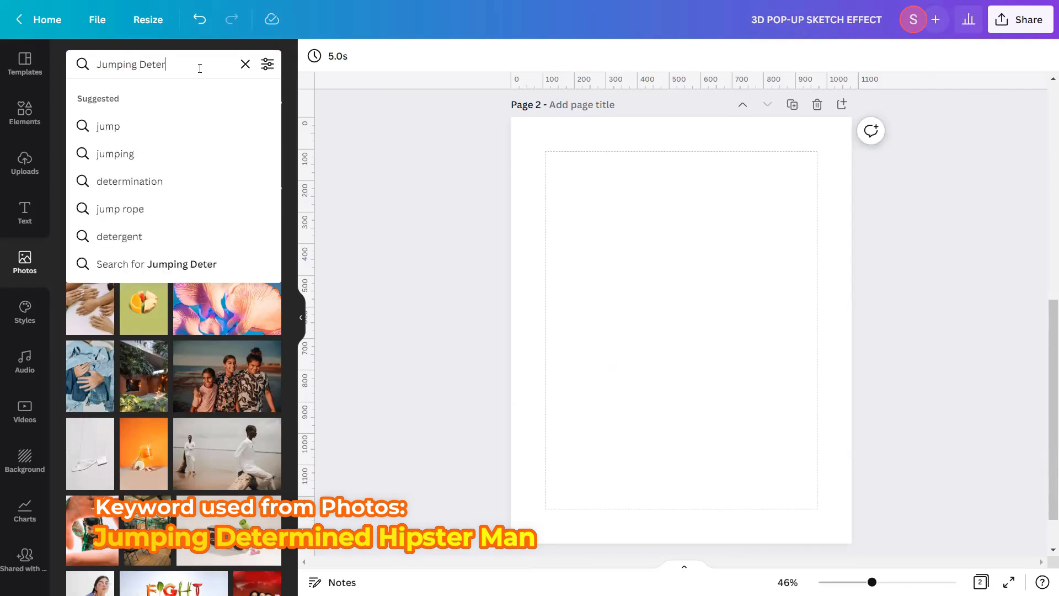
{"action": "type", "text": "mined Hi"}
{"action": "key", "text": "BackSpace"}
{"action": "key", "text": "BackSpace"}
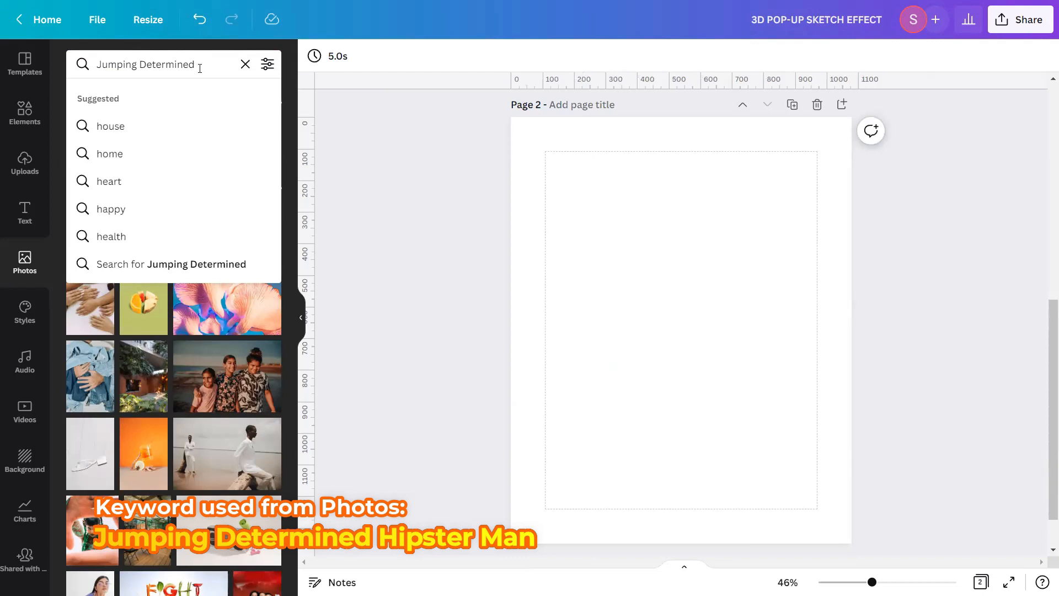
{"action": "type", "text": "Hipster Man"}
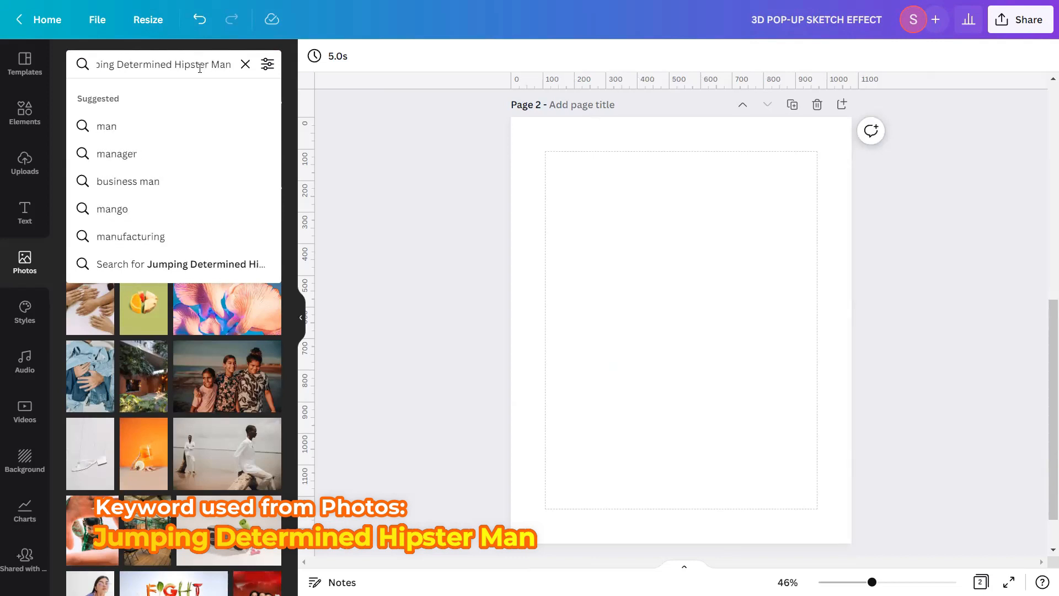
{"action": "key", "text": "Return"}
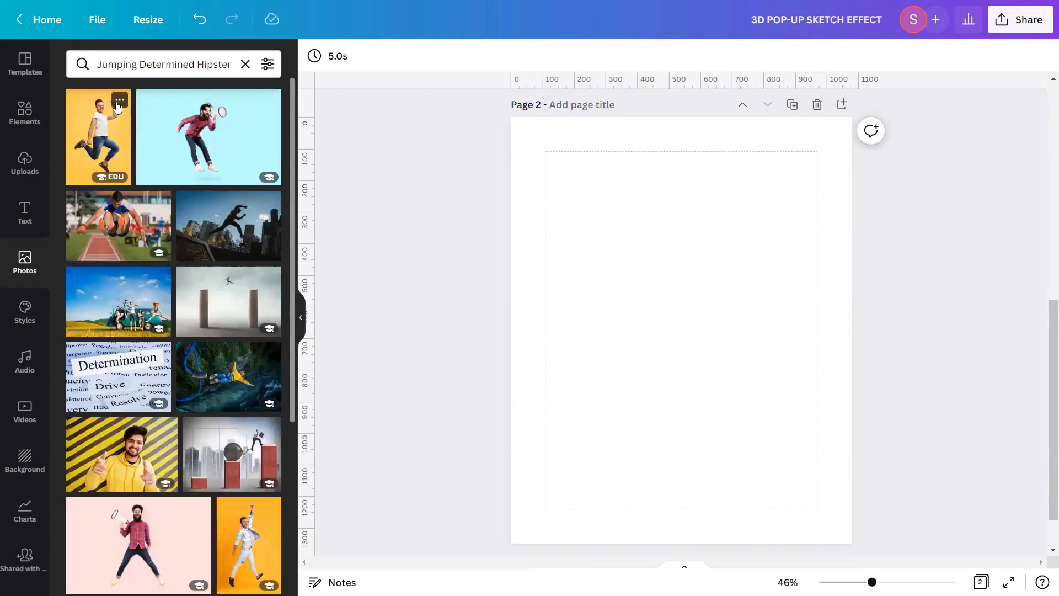
Add the photo of the jumping man in a white T-shirt on a yellow background to page 2.
{"action": "left_click", "coordinate": [118, 103]}
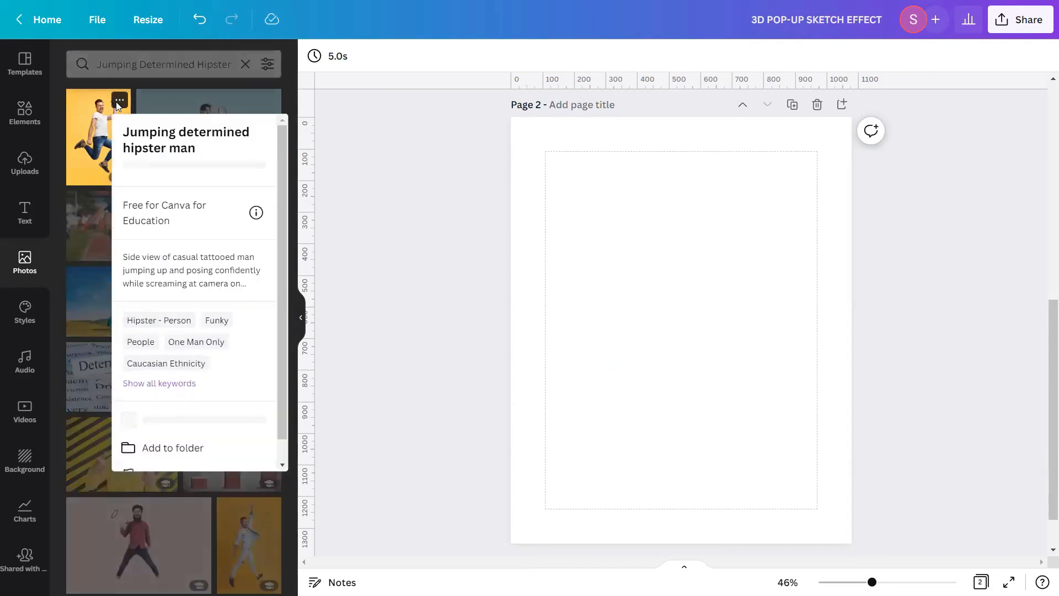
{"action": "left_click", "coordinate": [117, 104]}
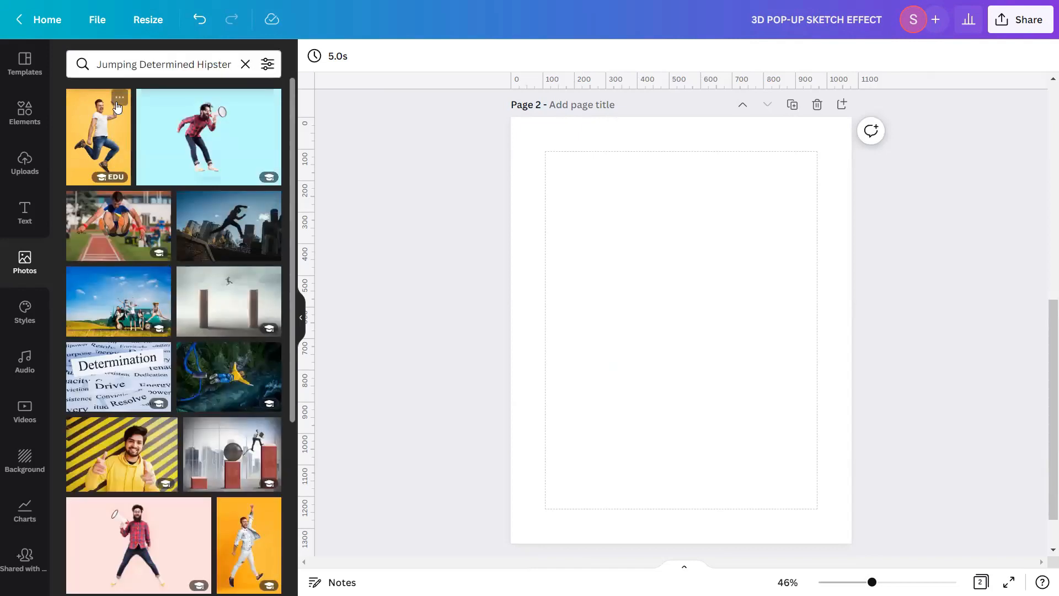
{"action": "left_click", "coordinate": [100, 140]}
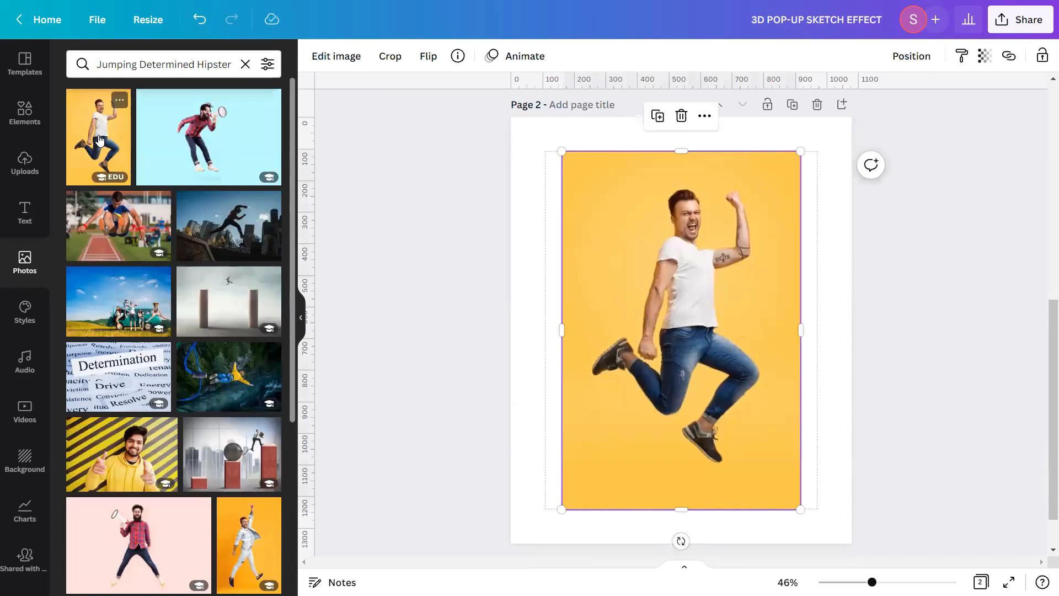
{"action": "left_click", "coordinate": [245, 64]}
{"action": "left_click", "coordinate": [301, 317]}
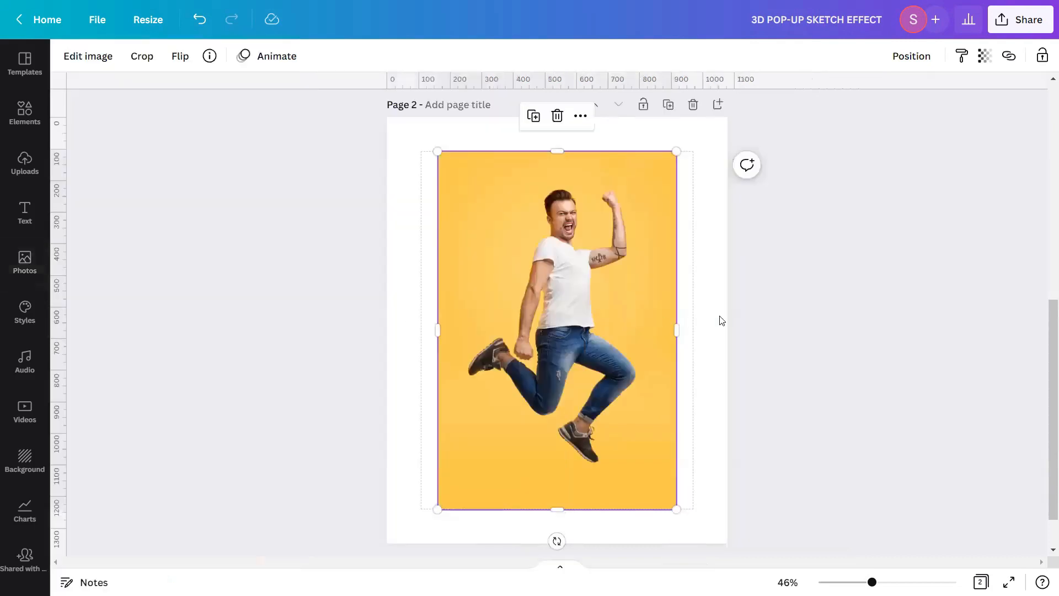
{"action": "left_click", "coordinate": [789, 315]}
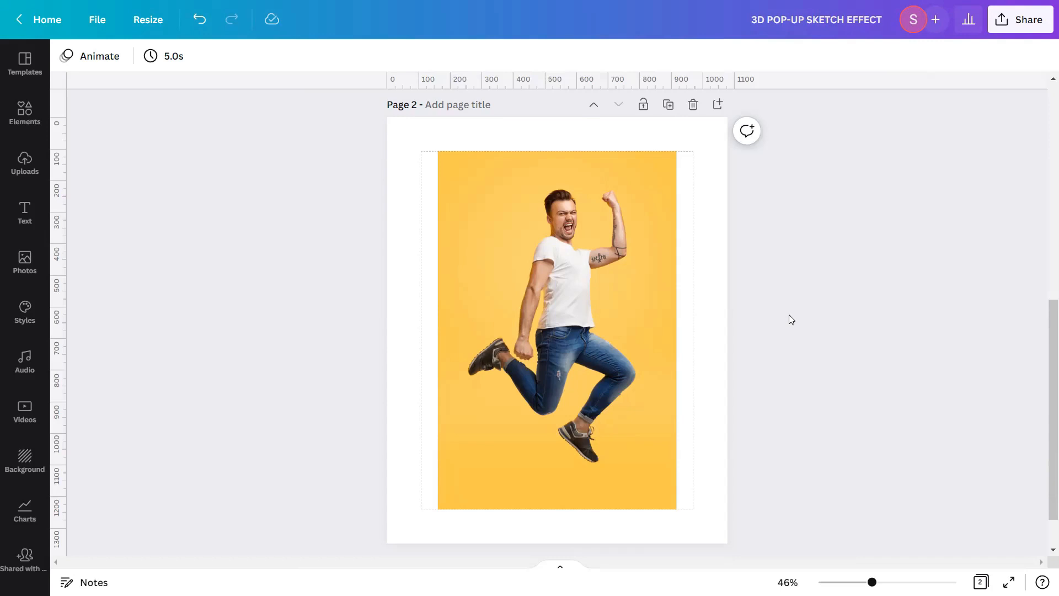
Add a new blank page after page 2 and bring it into view.
{"action": "scroll", "coordinate": [788, 324], "scroll_direction": "down", "scroll_amount": 2}
{"action": "left_click", "coordinate": [662, 521]}
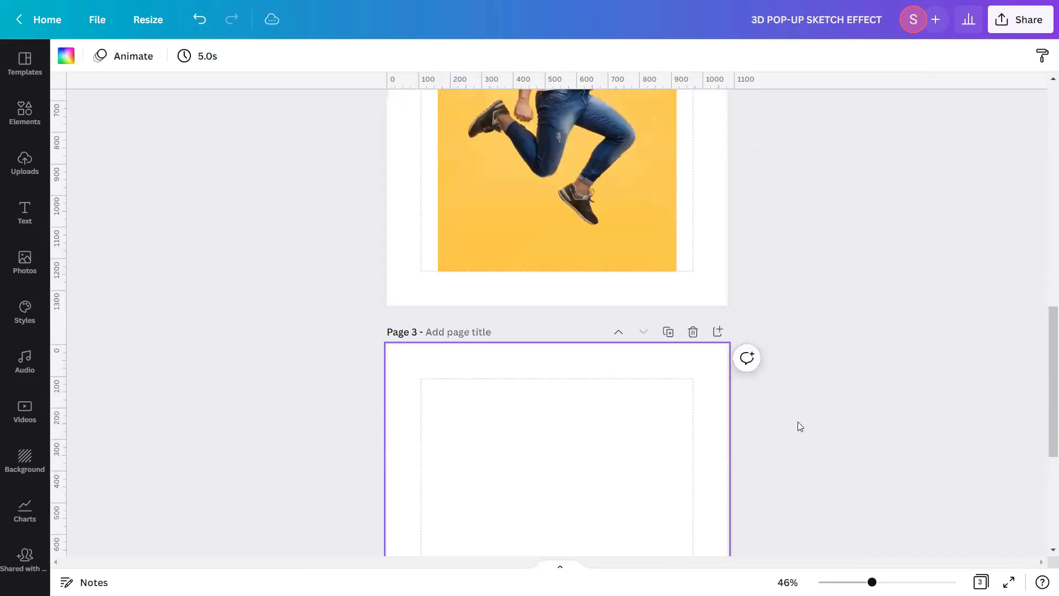
{"action": "scroll", "coordinate": [800, 421], "scroll_direction": "down", "scroll_amount": 5}
{"action": "left_click", "coordinate": [868, 374]}
{"action": "left_click_drag", "start_coordinate": [1049, 466], "coordinate": [1042, 449]}
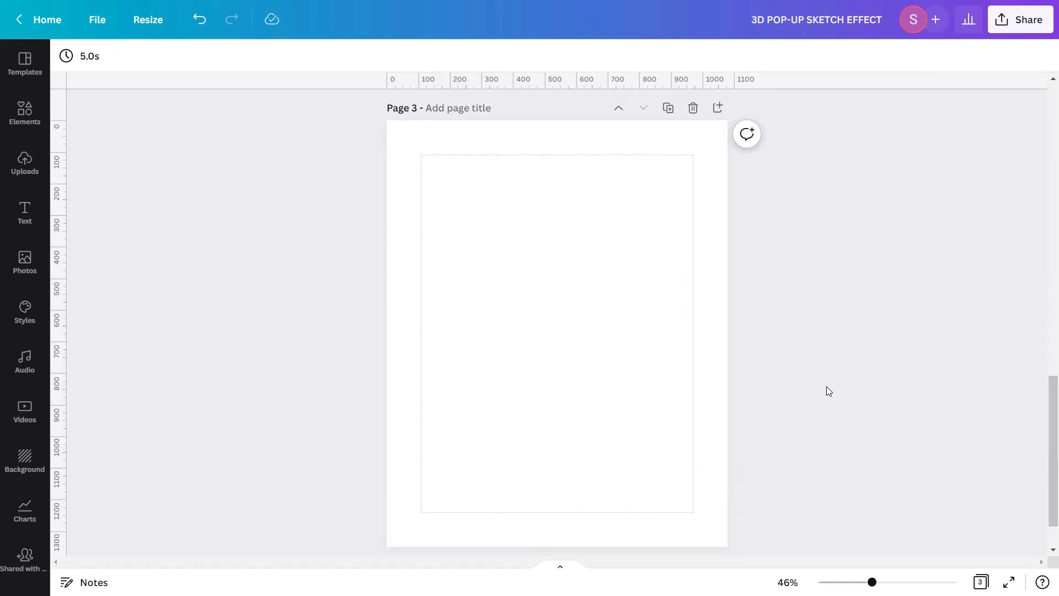
With page 3 active, search the stock photos for "Wooden Table Background".
{"action": "left_click", "coordinate": [647, 368]}
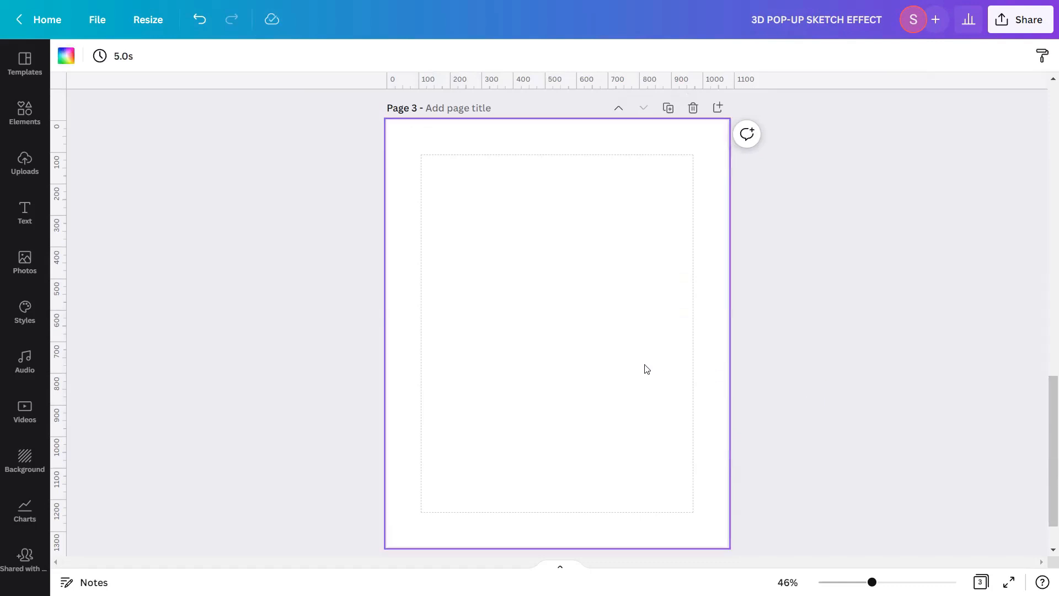
{"action": "left_click", "coordinate": [35, 276]}
{"action": "left_click", "coordinate": [178, 63]}
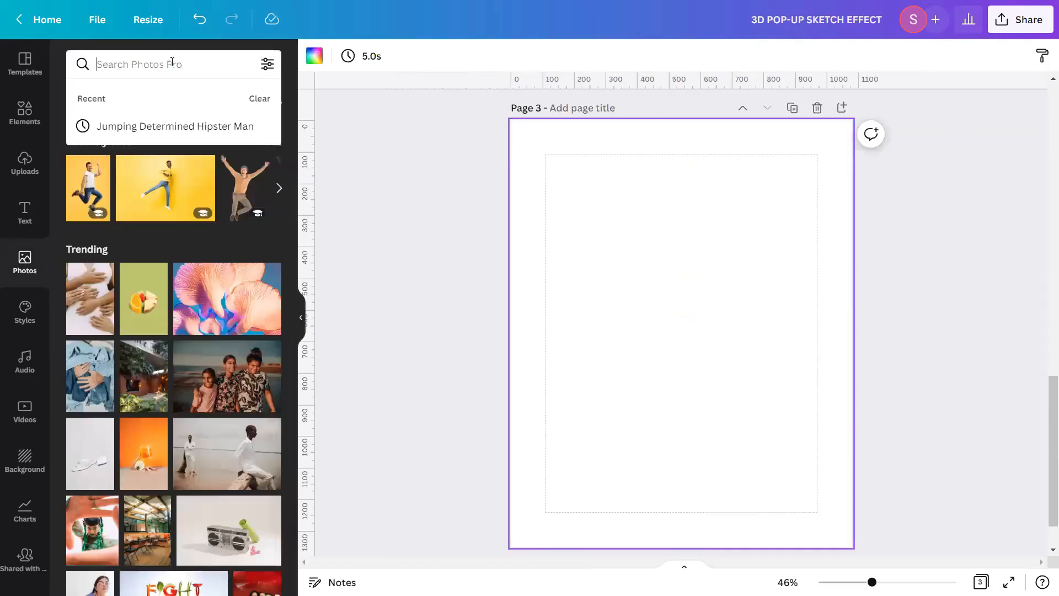
{"action": "type", "text": "W"}
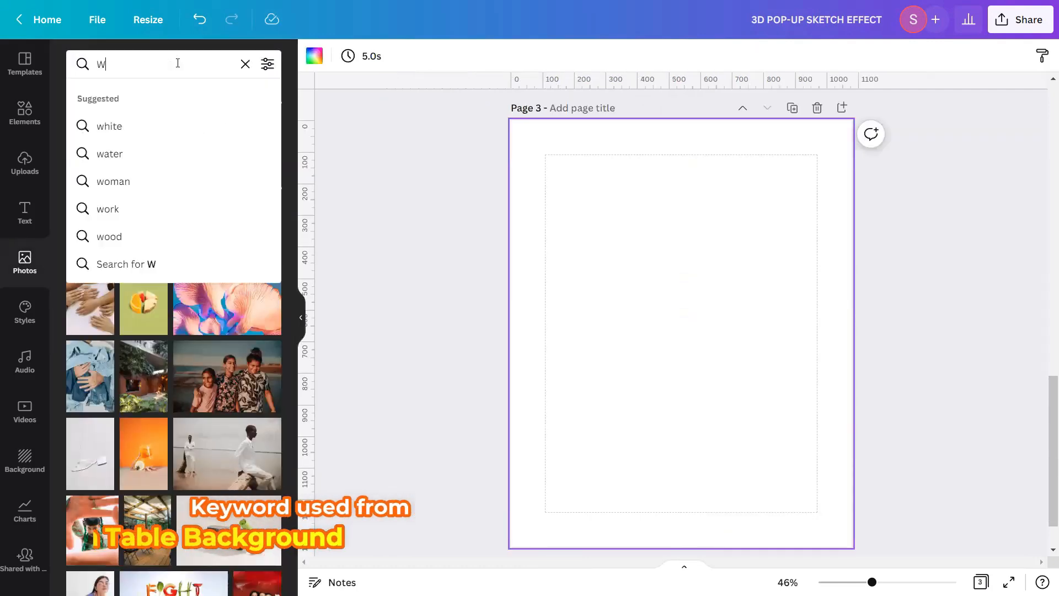
{"action": "type", "text": "ooden Tabl"}
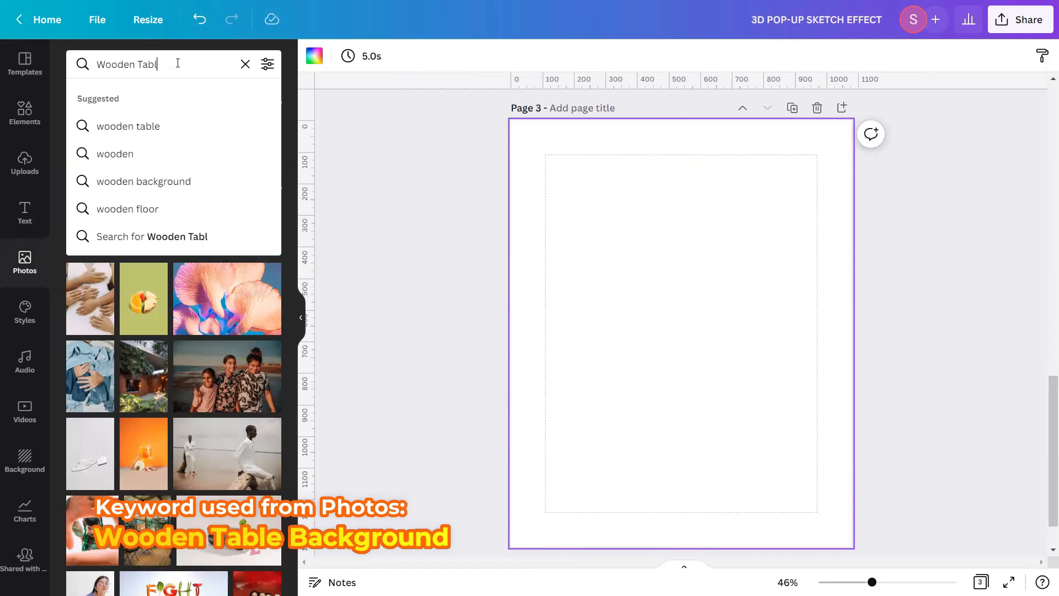
{"action": "type", "text": "e Back"}
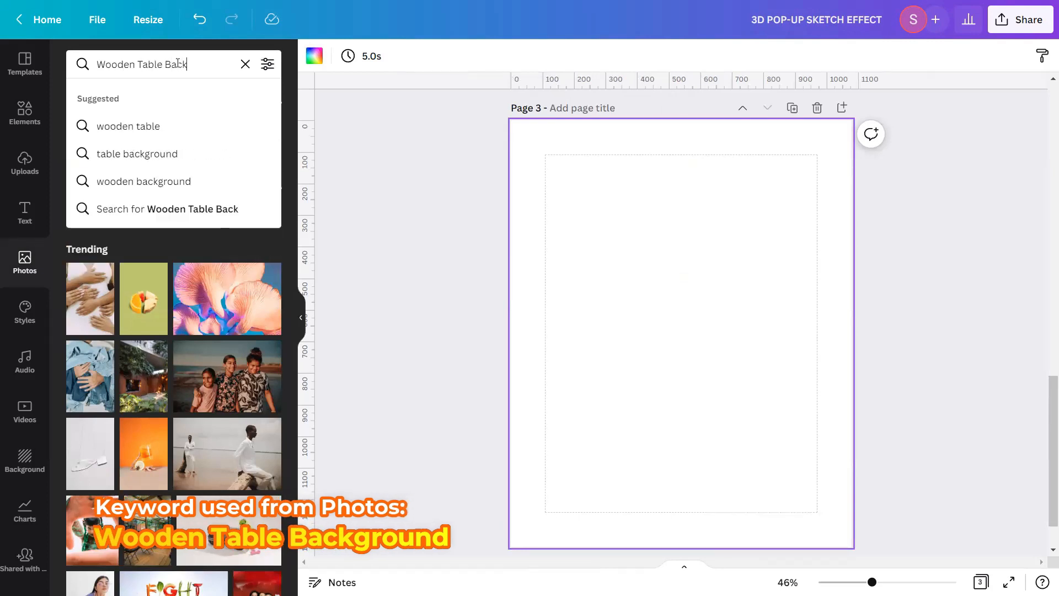
{"action": "type", "text": "ground"}
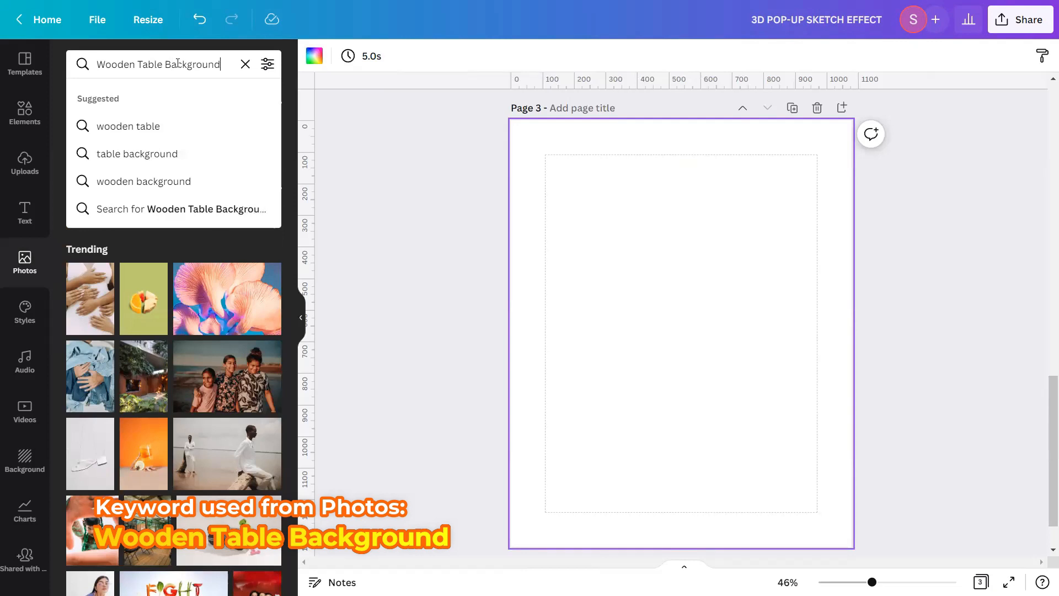
{"action": "key", "text": "Return"}
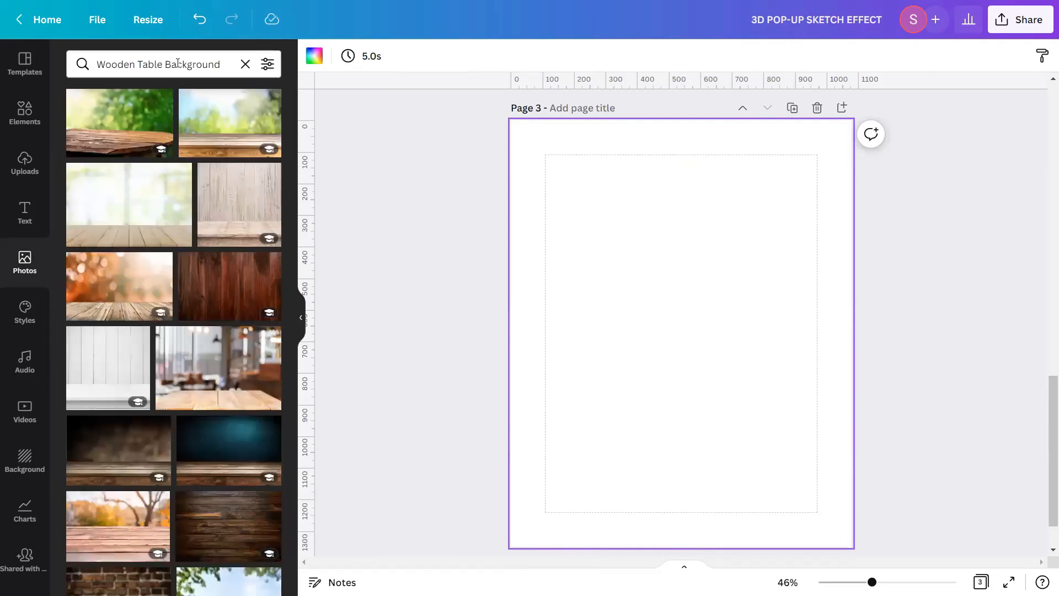
Find the plain brown wood-grain photo titled "Wooden Table Background" and add it to page 3.
{"action": "scroll", "coordinate": [187, 144], "scroll_direction": "down", "scroll_amount": 3}
{"action": "scroll", "coordinate": [187, 143], "scroll_direction": "down", "scroll_amount": 5}
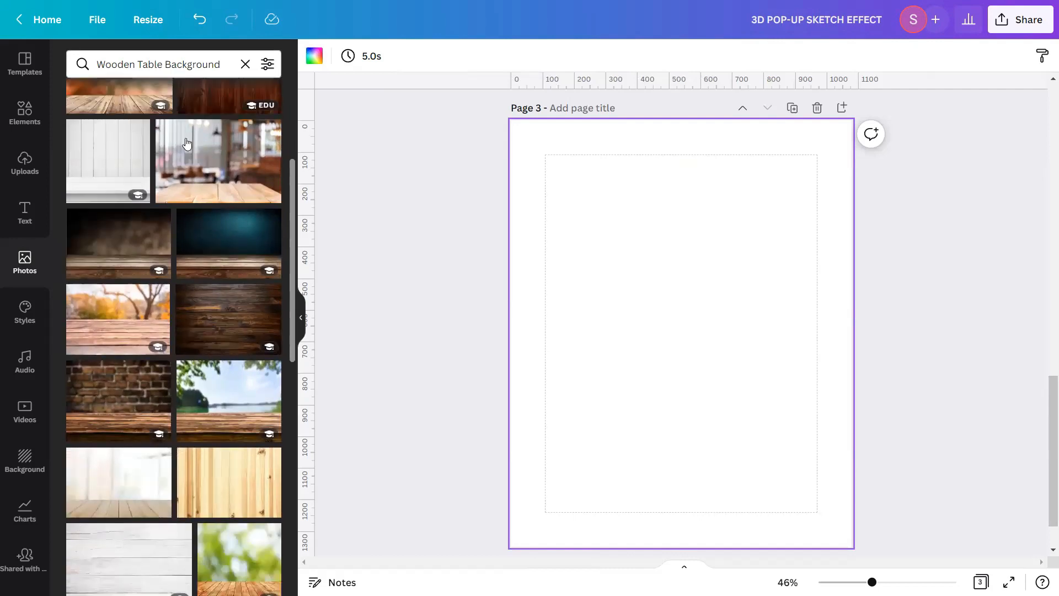
{"action": "scroll", "coordinate": [187, 143], "scroll_direction": "down", "scroll_amount": 4}
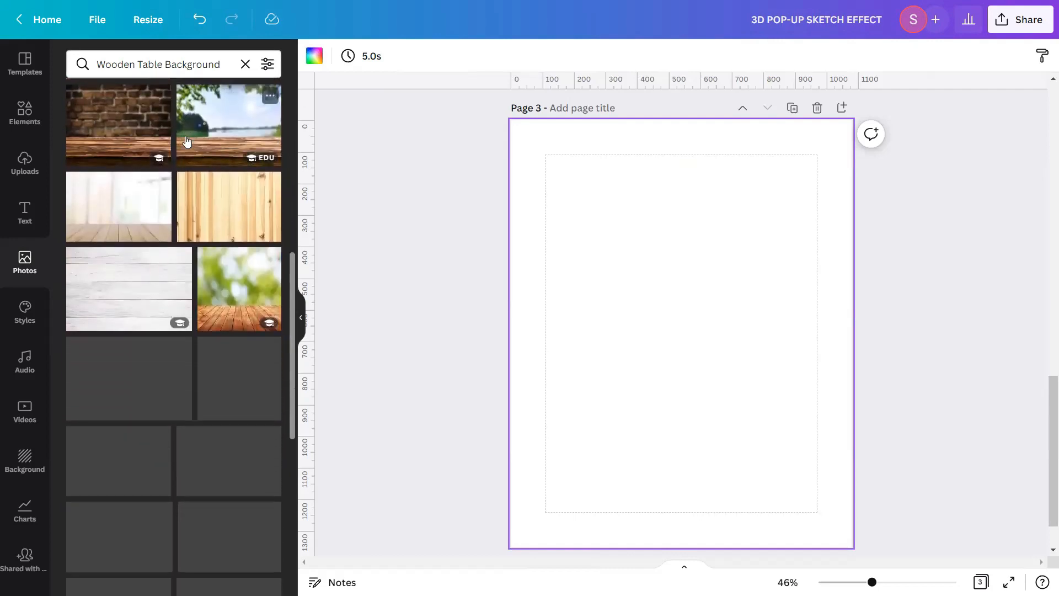
{"action": "scroll", "coordinate": [187, 142], "scroll_direction": "down", "scroll_amount": 4}
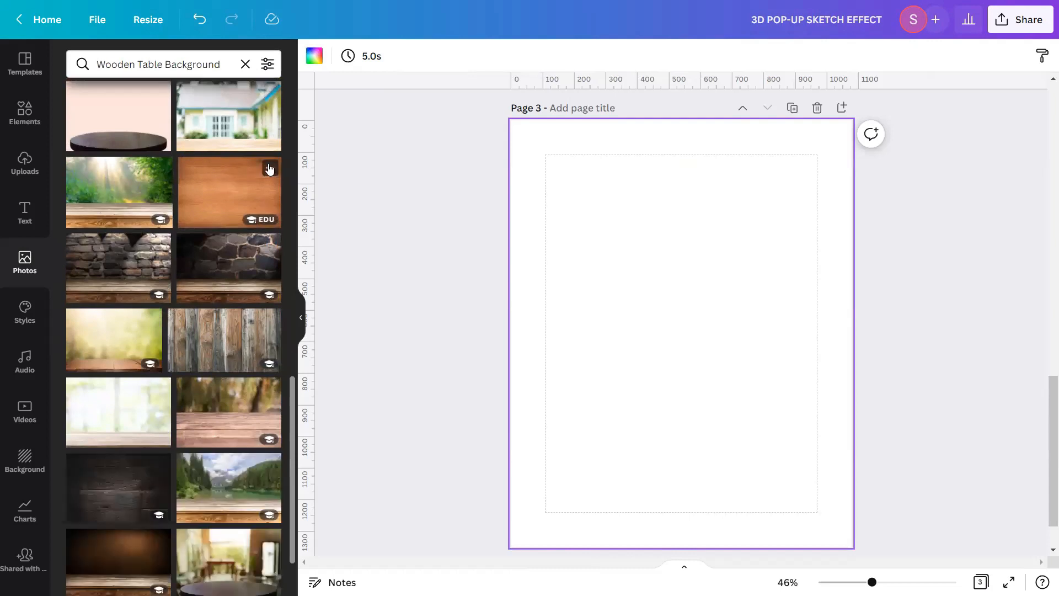
{"action": "left_click", "coordinate": [270, 168]}
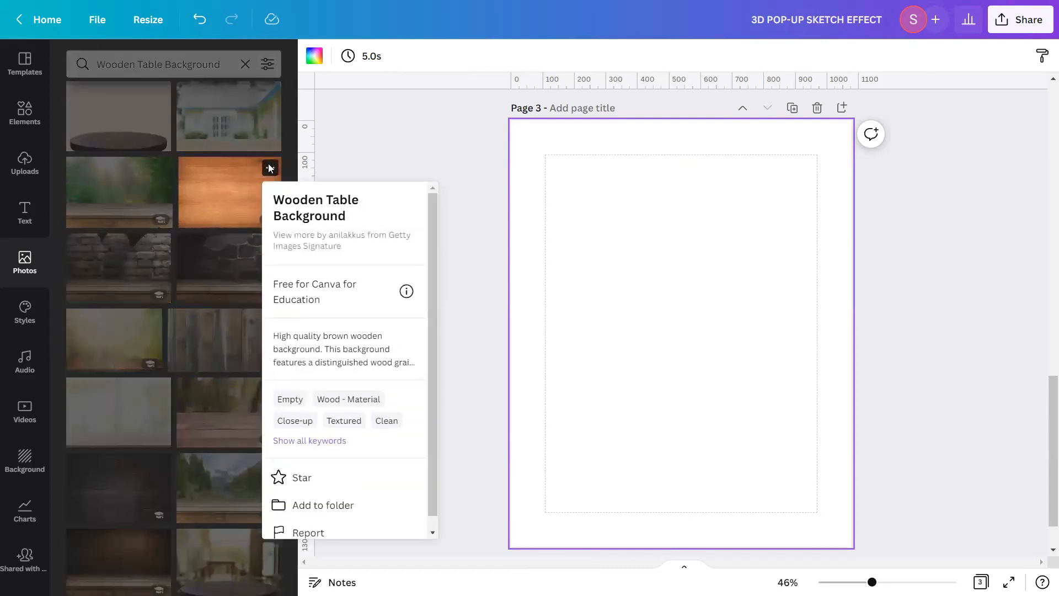
{"action": "left_click", "coordinate": [229, 182]}
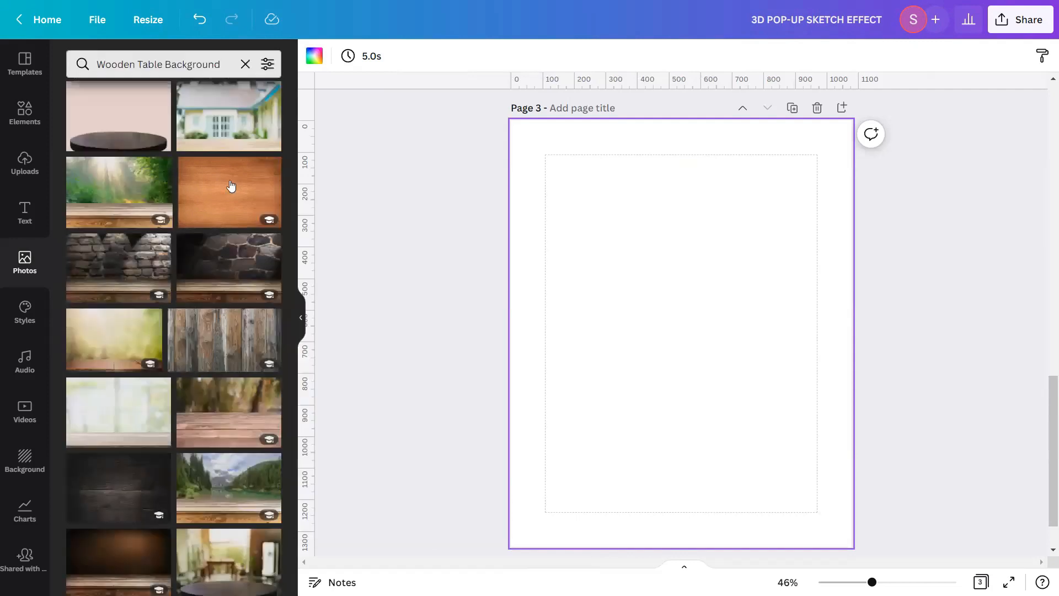
{"action": "left_click", "coordinate": [230, 185]}
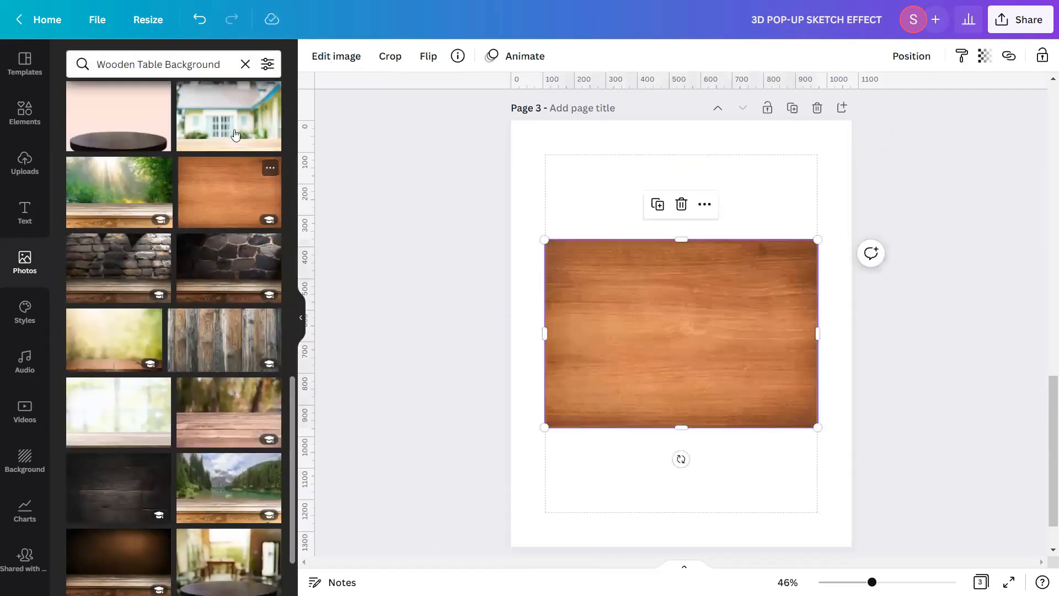
{"action": "left_click", "coordinate": [245, 64]}
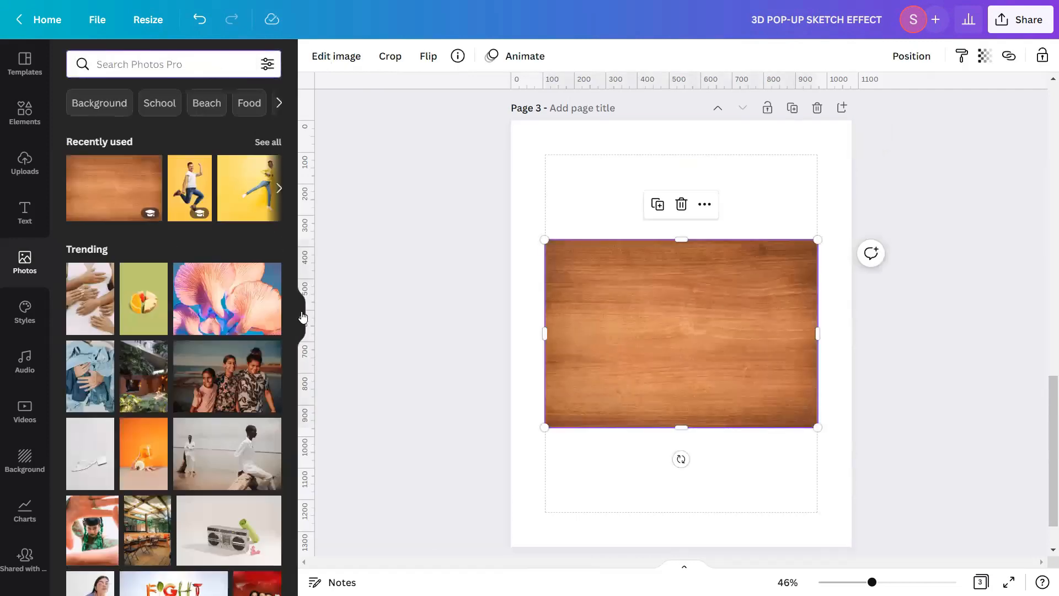
{"action": "left_click", "coordinate": [301, 317]}
Rotate the wood photo a quarter turn counterclockwise to portrait orientation and set it as page 3's background.
{"action": "left_click", "coordinate": [334, 317]}
{"action": "left_click", "coordinate": [535, 368]}
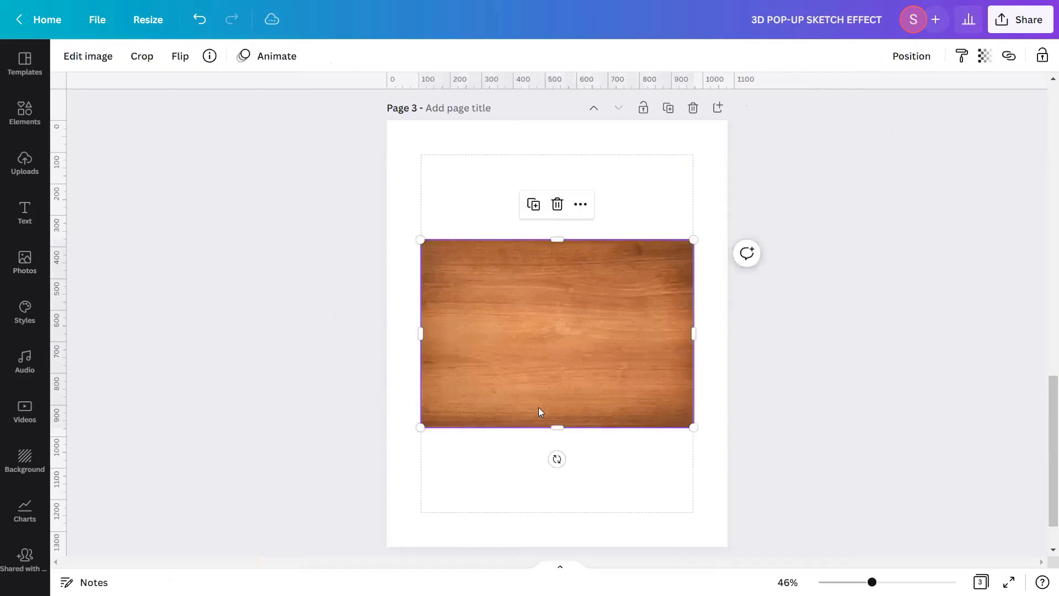
{"action": "left_click_drag", "start_coordinate": [555, 457], "coordinate": [576, 475]}
{"action": "left_click_drag", "start_coordinate": [657, 461], "coordinate": [704, 341]}
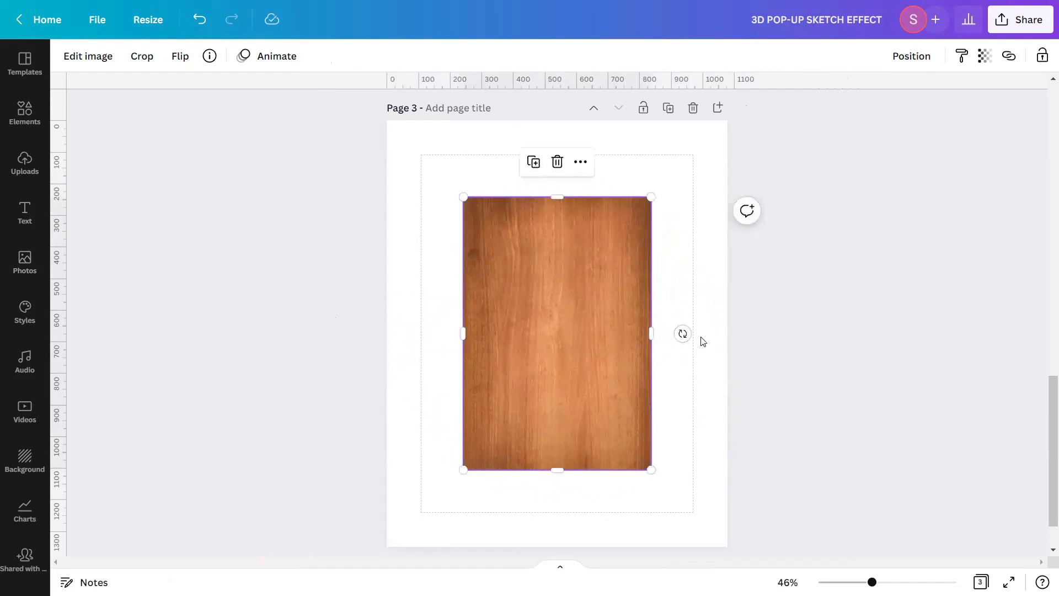
{"action": "right_click", "coordinate": [544, 298]}
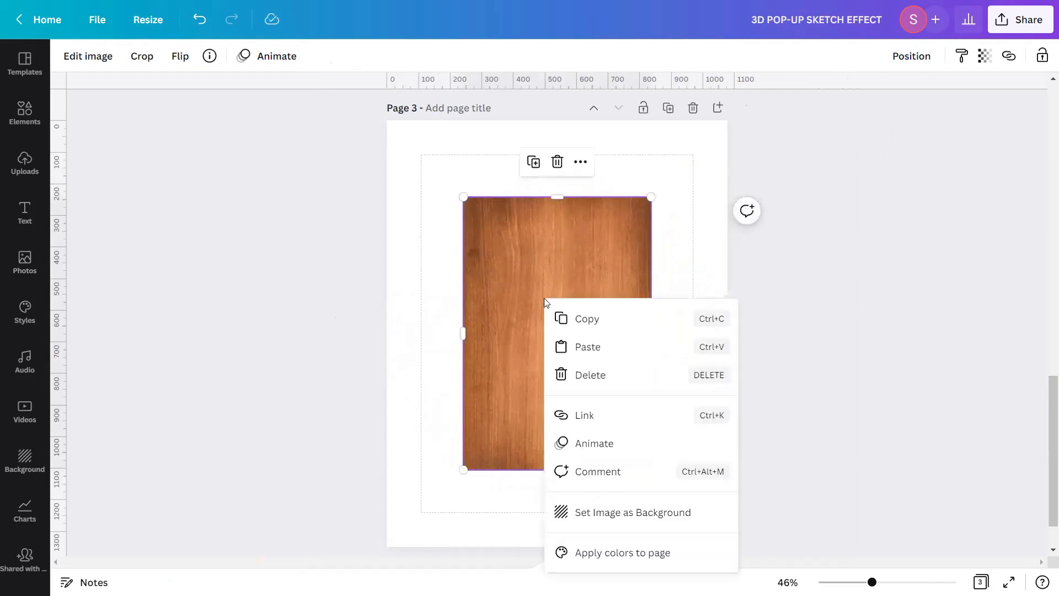
{"action": "left_click", "coordinate": [583, 507]}
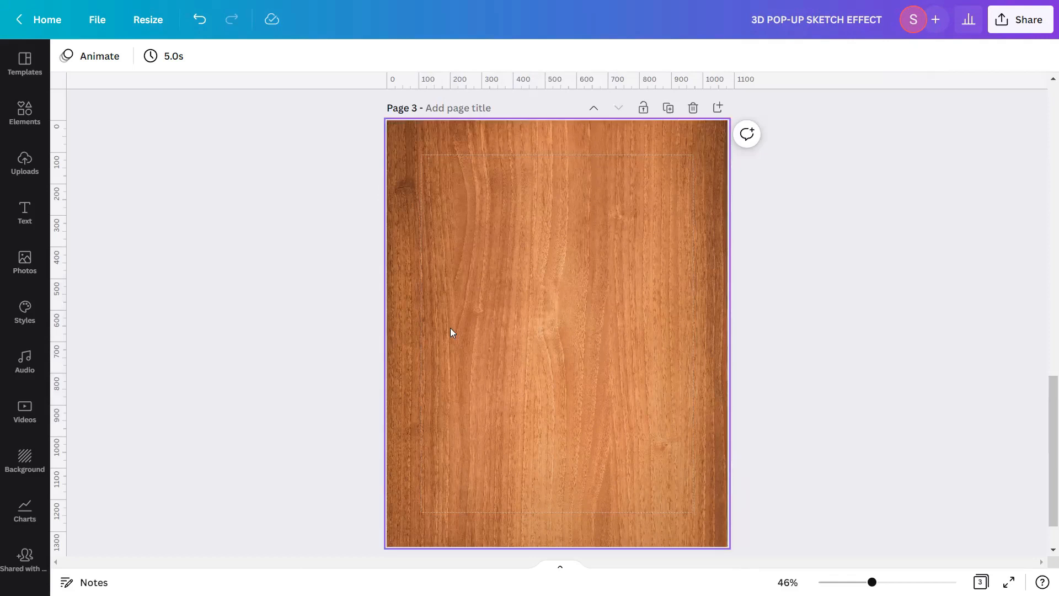
Search the stock photos for "Open Blank Notebook".
{"action": "left_click", "coordinate": [25, 262]}
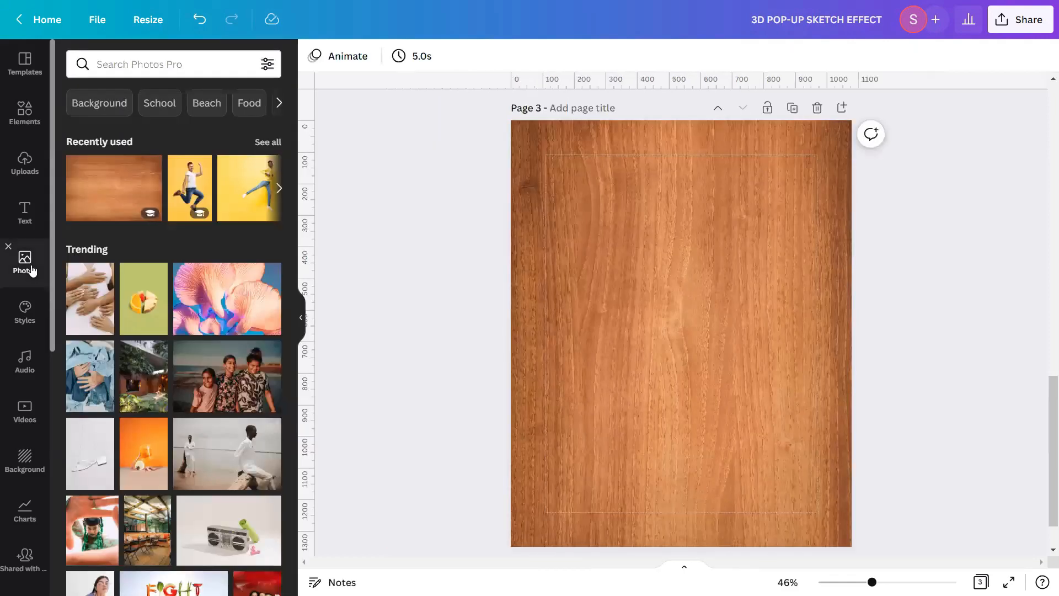
{"action": "left_click", "coordinate": [119, 72]}
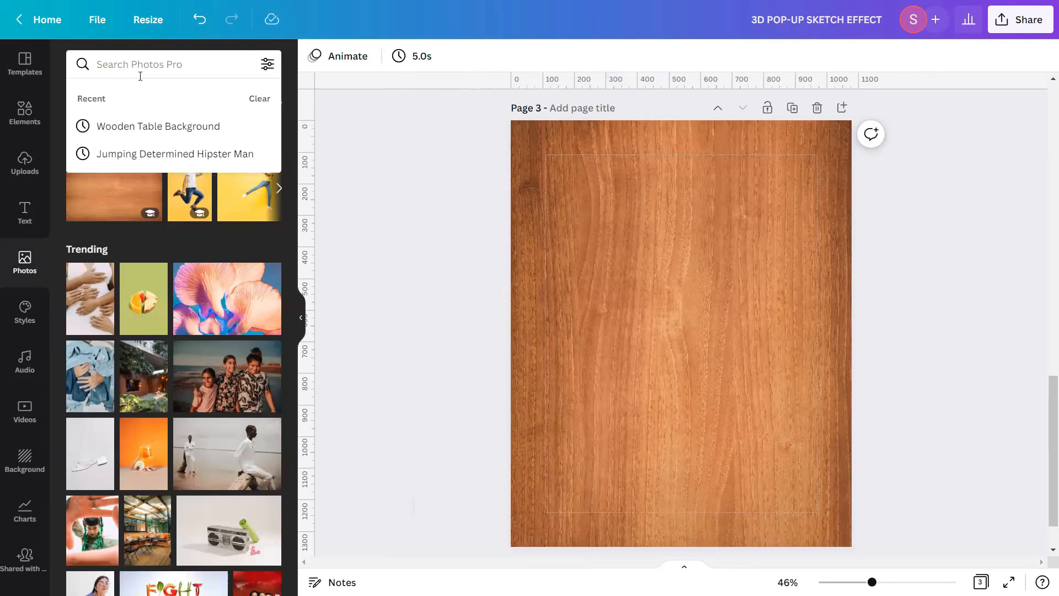
{"action": "type", "text": "Open"}
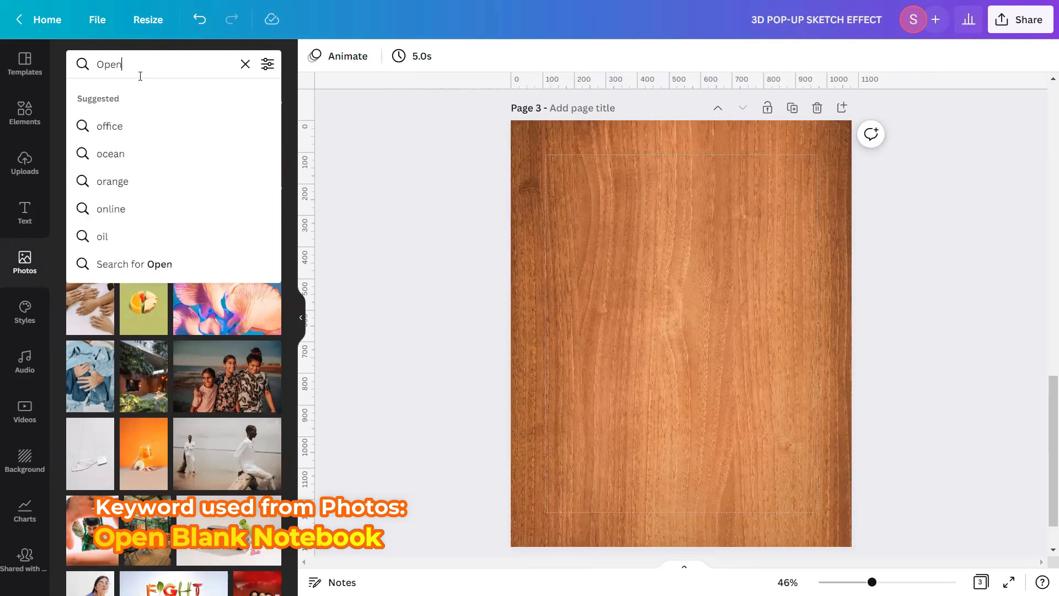
{"action": "type", "text": " Blank"}
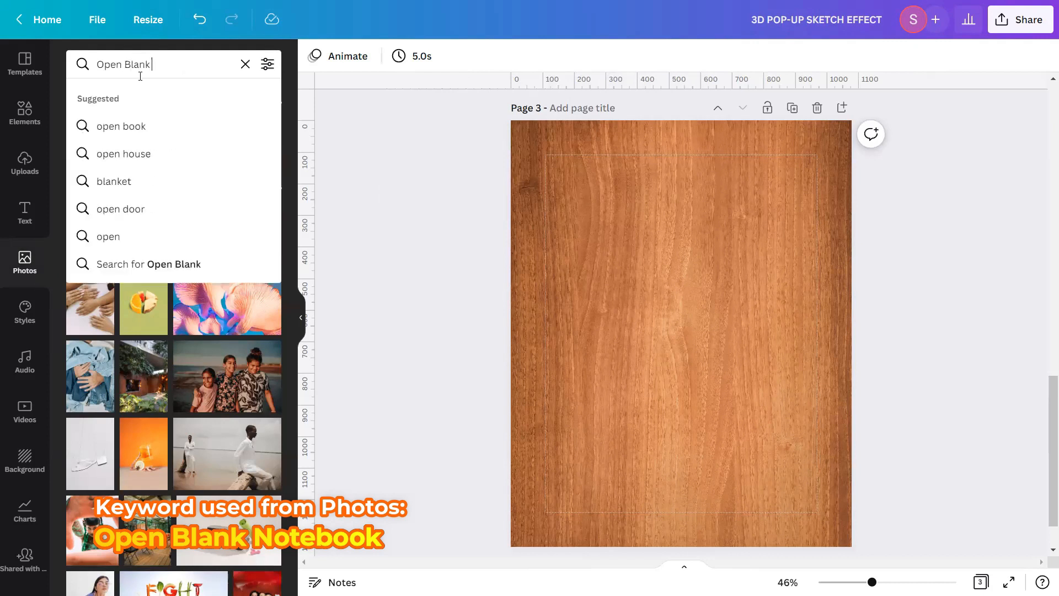
{"action": "type", "text": " Notebo"}
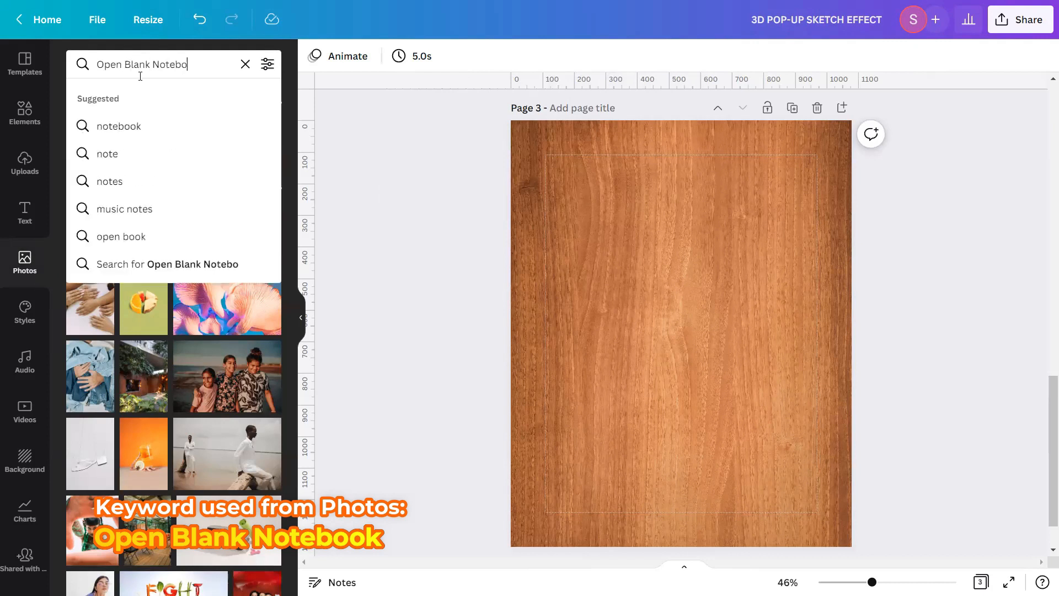
{"action": "type", "text": "ok"}
{"action": "key", "text": "Return"}
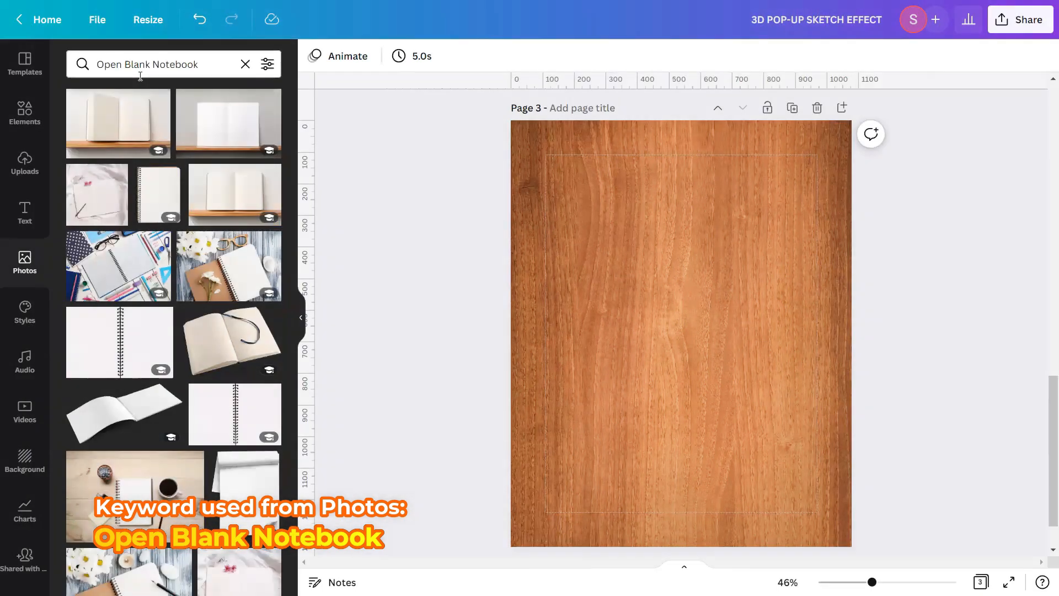
Find the portrait spiral-bound photo titled "Open Blank Notebook" with a curled page corner and add it to page 3.
{"action": "scroll", "coordinate": [144, 132], "scroll_direction": "down", "scroll_amount": 8}
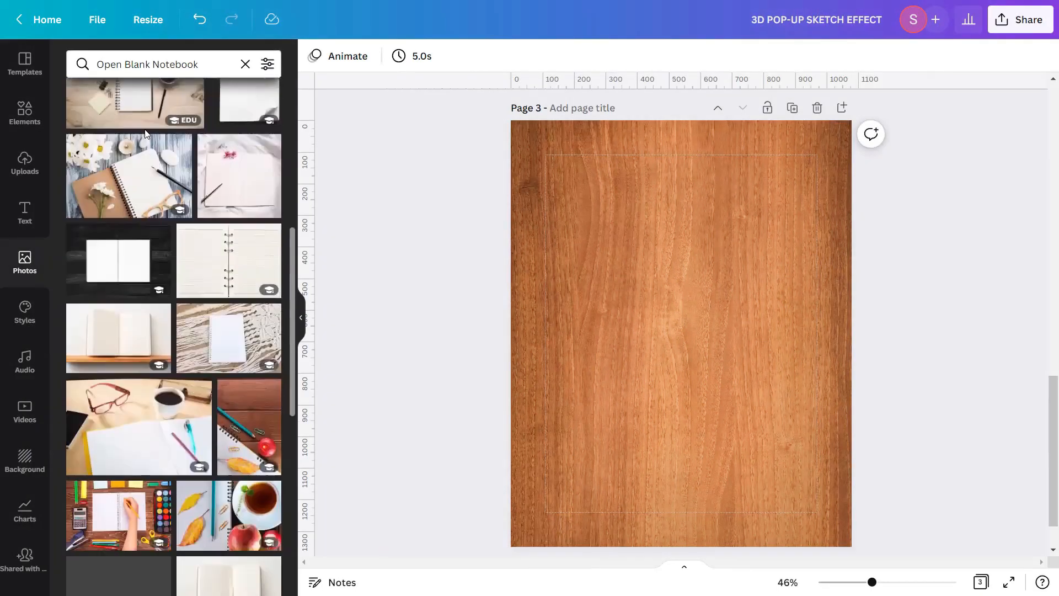
{"action": "scroll", "coordinate": [145, 133], "scroll_direction": "down", "scroll_amount": 9}
{"action": "scroll", "coordinate": [144, 132], "scroll_direction": "up", "scroll_amount": 10}
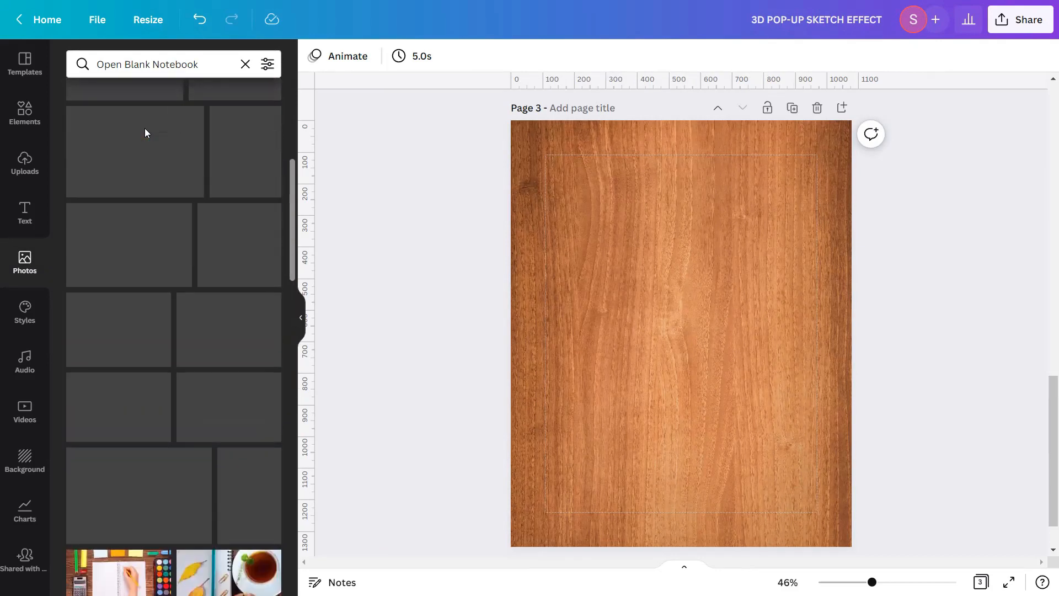
{"action": "scroll", "coordinate": [144, 132], "scroll_direction": "up", "scroll_amount": 5}
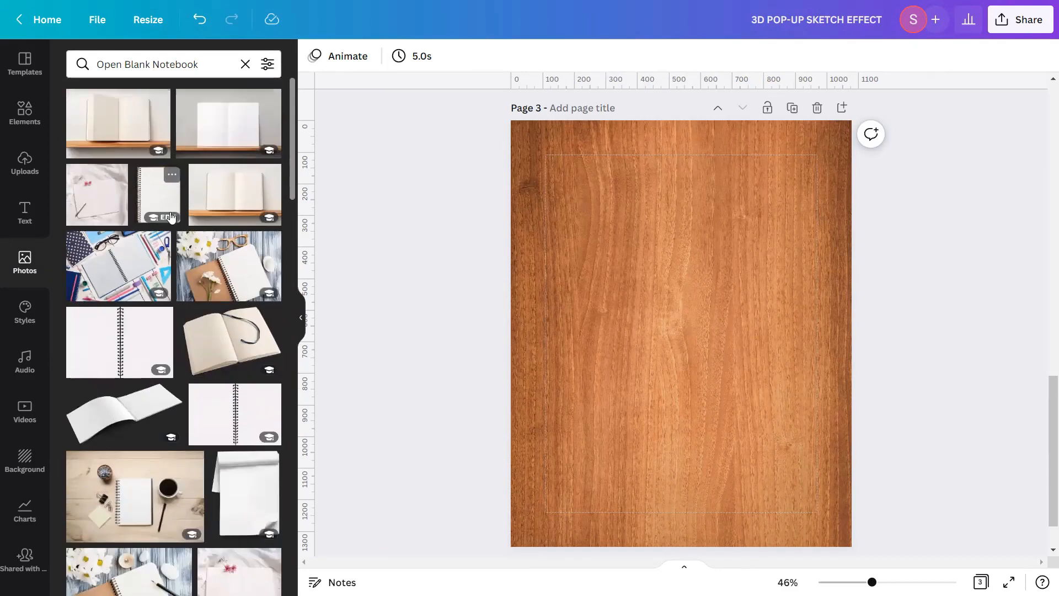
{"action": "left_click", "coordinate": [171, 176]}
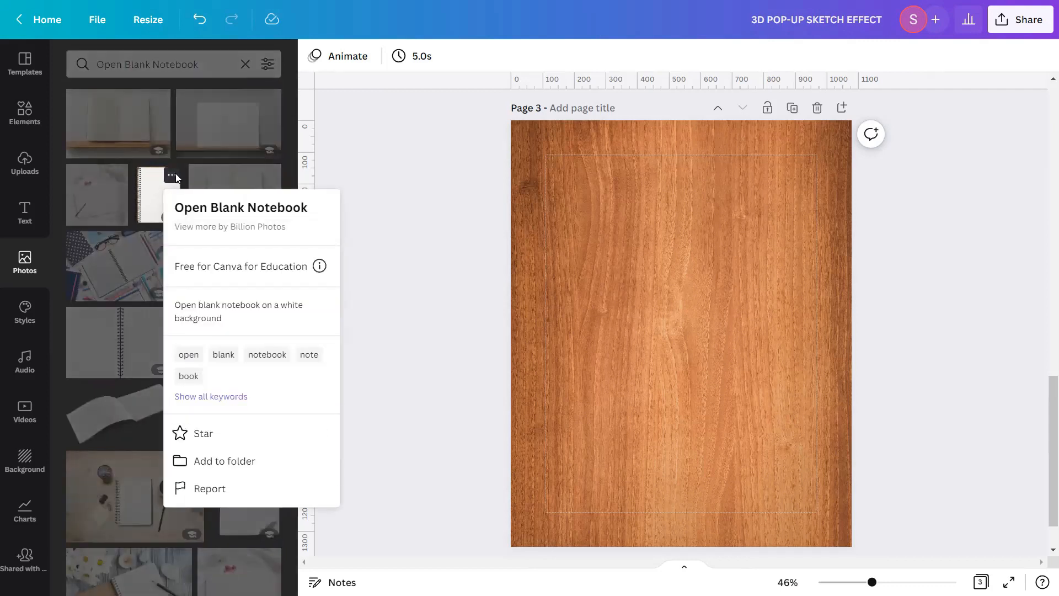
{"action": "left_click", "coordinate": [157, 192]}
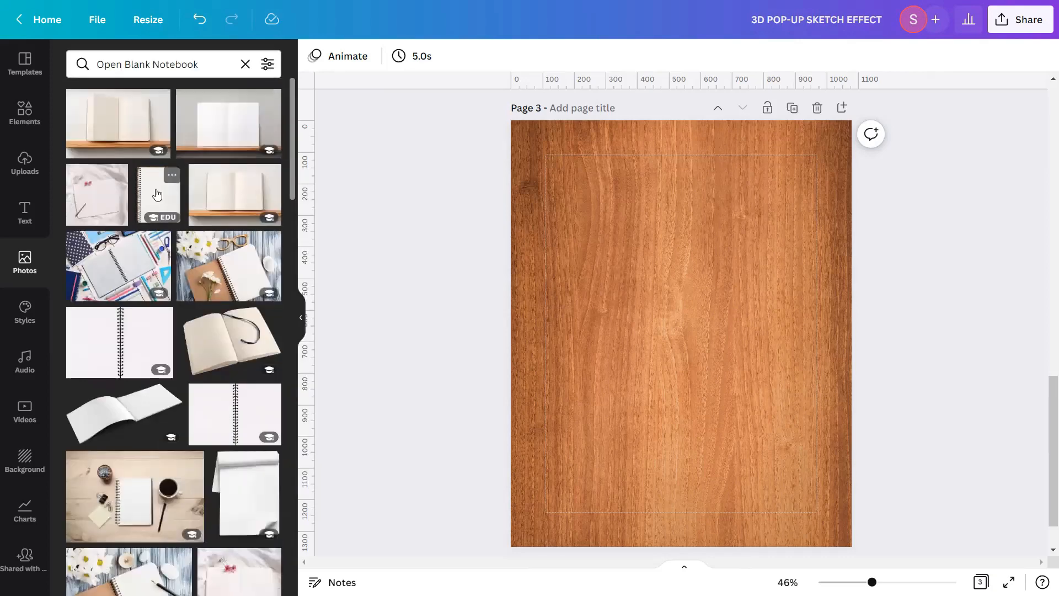
{"action": "left_click", "coordinate": [156, 192]}
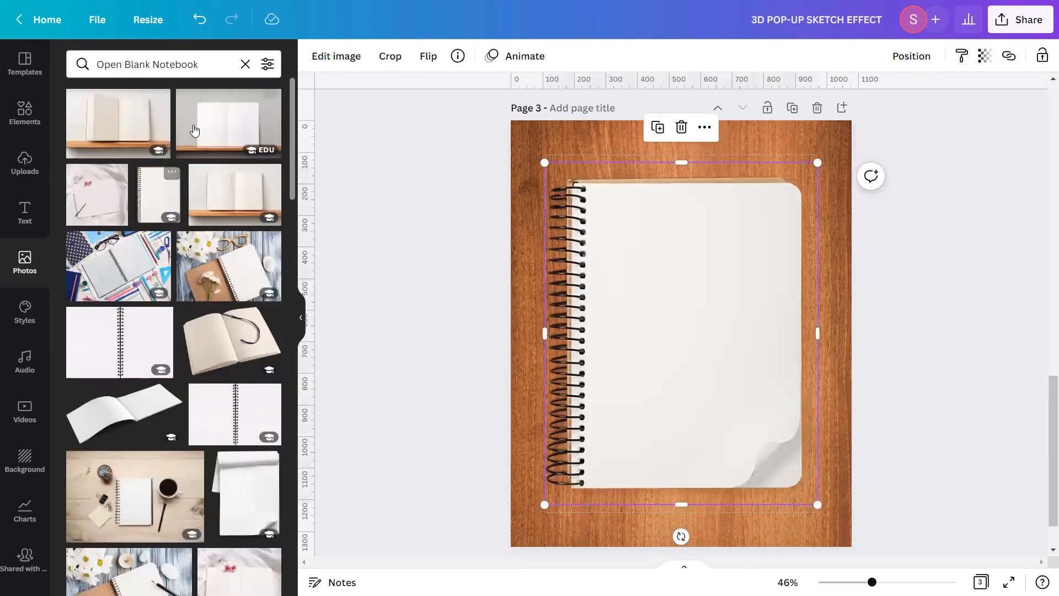
{"action": "left_click", "coordinate": [244, 64]}
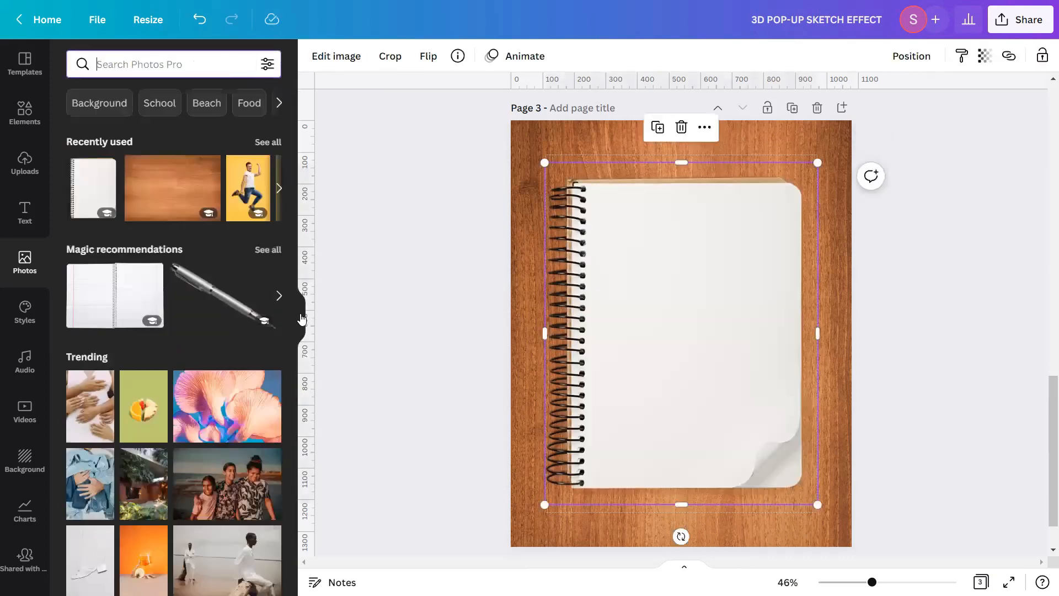
{"action": "left_click", "coordinate": [300, 318]}
{"action": "left_click", "coordinate": [771, 318]}
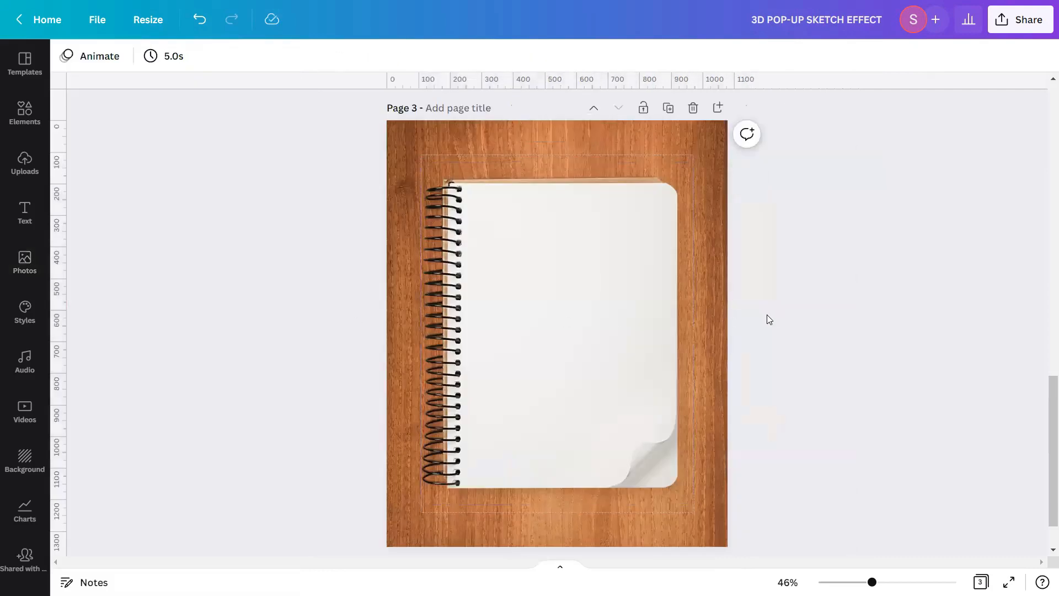
Enlarge the notebook from its opposite corners until it nearly fills page 3, leaving a narrow wood border.
{"action": "left_click", "coordinate": [643, 458]}
{"action": "left_click_drag", "start_coordinate": [692, 504], "coordinate": [715, 531]}
{"action": "left_click_drag", "start_coordinate": [421, 163], "coordinate": [406, 145]}
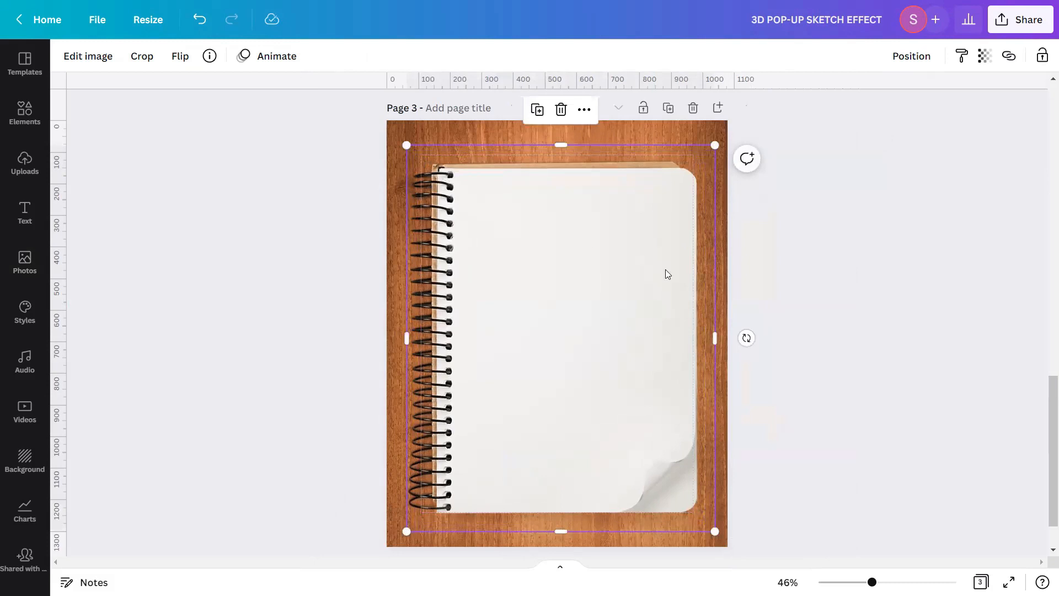
{"action": "left_click", "coordinate": [811, 331]}
Rotate the notebook to -5° and shift it slightly down so it sits tilted within the wood background.
{"action": "scroll", "coordinate": [768, 355], "scroll_direction": "down", "scroll_amount": 2}
{"action": "left_click", "coordinate": [601, 343]}
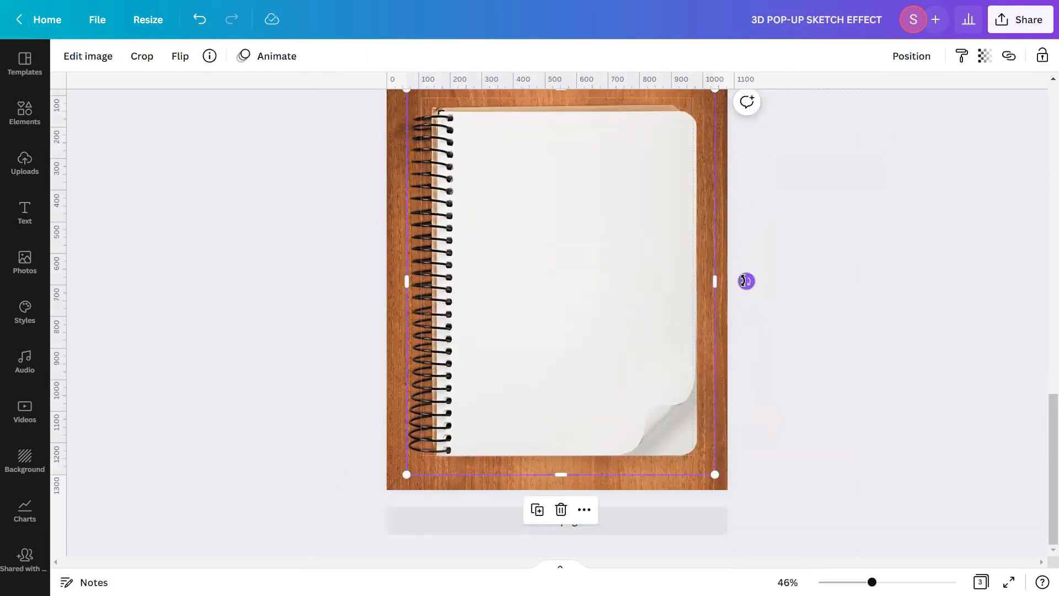
{"action": "mouse_move", "coordinate": [746, 281]}
{"action": "left_mouse_down"}
{"action": "mouse_move", "coordinate": [747, 293]}
{"action": "mouse_move", "coordinate": [749, 262]}
{"action": "left_mouse_up"}
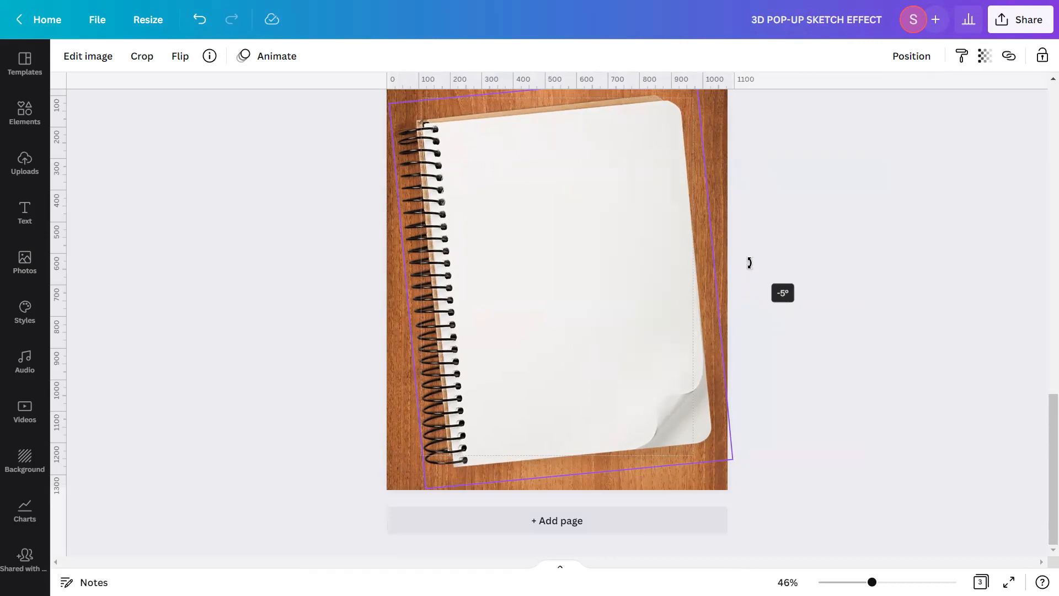
{"action": "left_click_drag", "start_coordinate": [749, 262], "coordinate": [747, 264]}
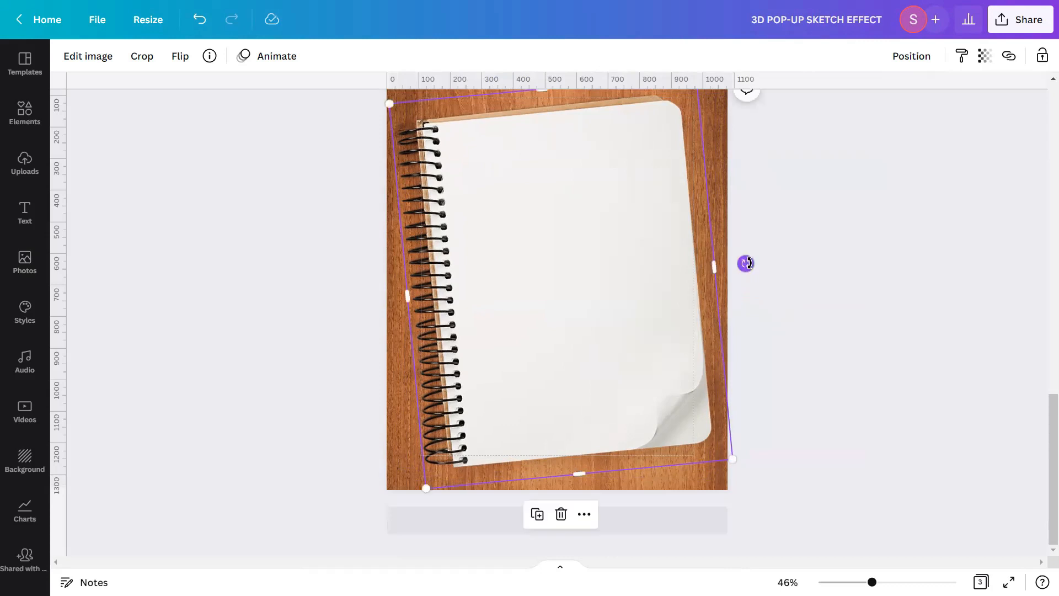
{"action": "left_click", "coordinate": [813, 348]}
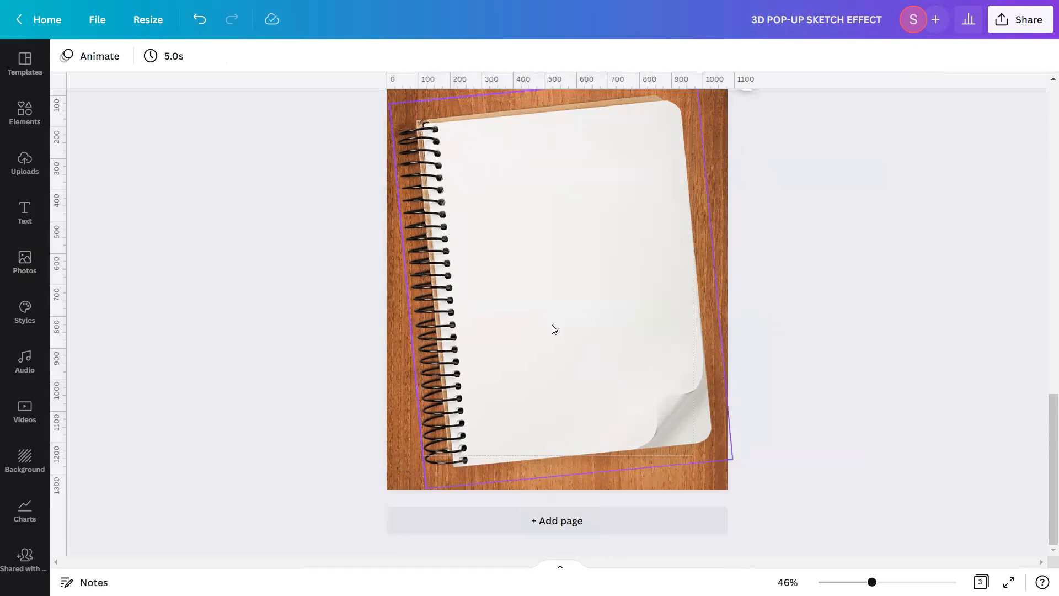
{"action": "left_click_drag", "start_coordinate": [554, 328], "coordinate": [553, 332]}
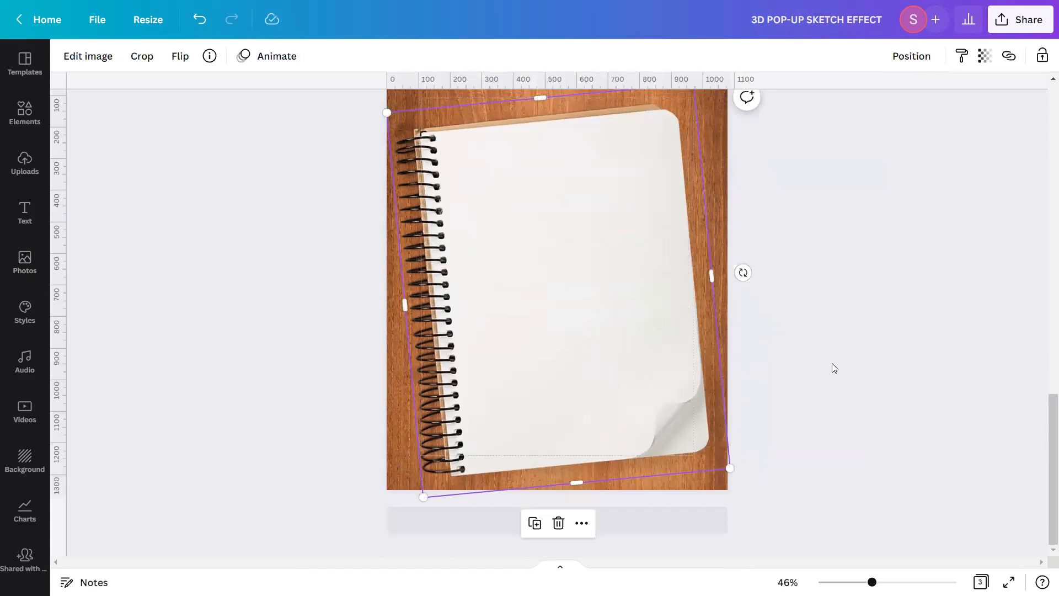
{"action": "scroll", "coordinate": [832, 363], "scroll_direction": "up", "scroll_amount": 1}
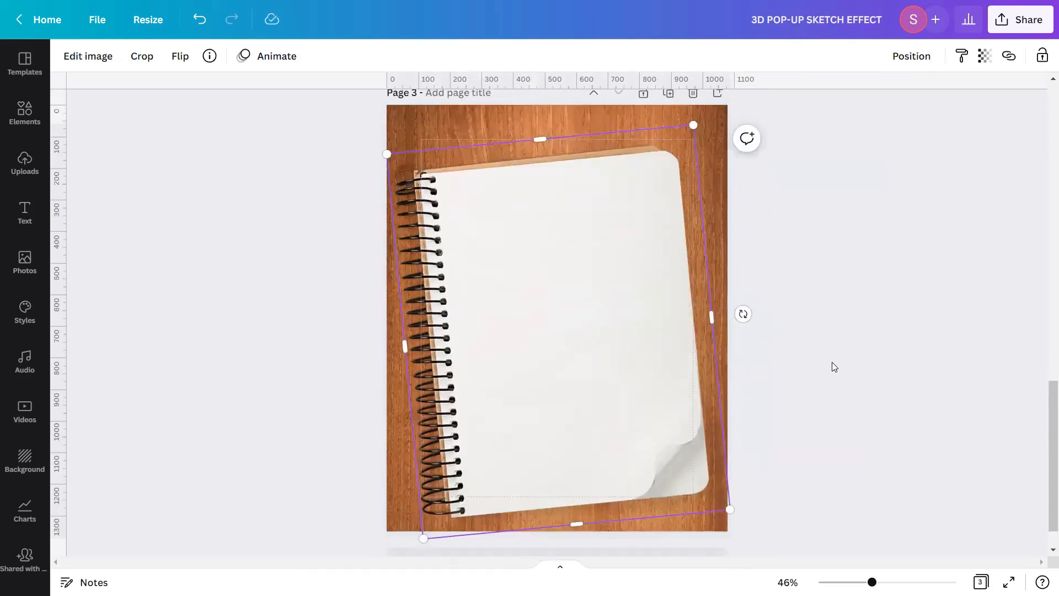
{"action": "left_click", "coordinate": [832, 363]}
Lock the tilted notebook image on page 3 in place.
{"action": "left_click", "coordinate": [556, 347]}
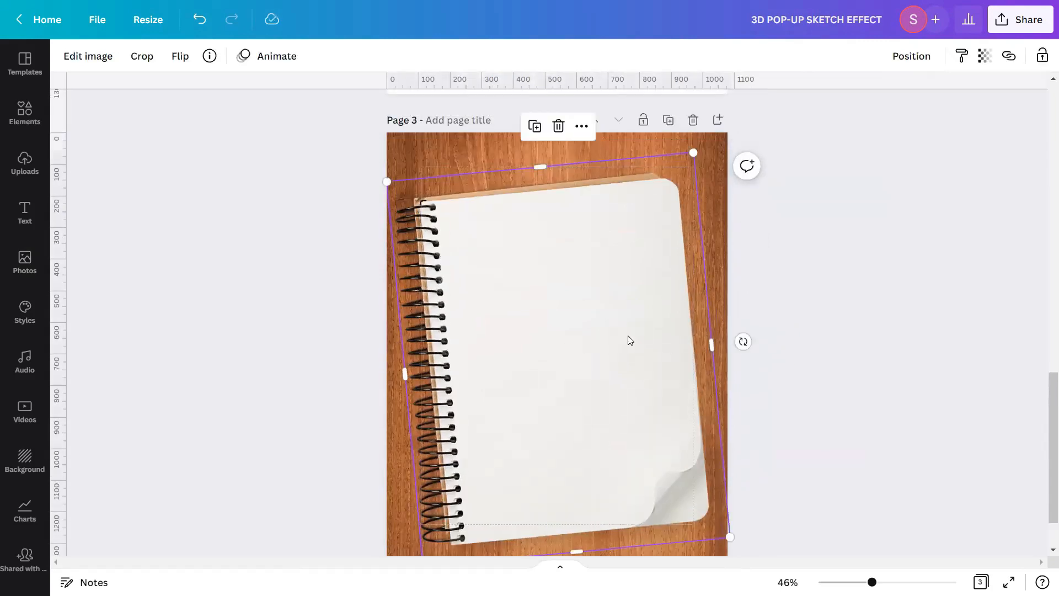
{"action": "left_click", "coordinate": [1042, 57]}
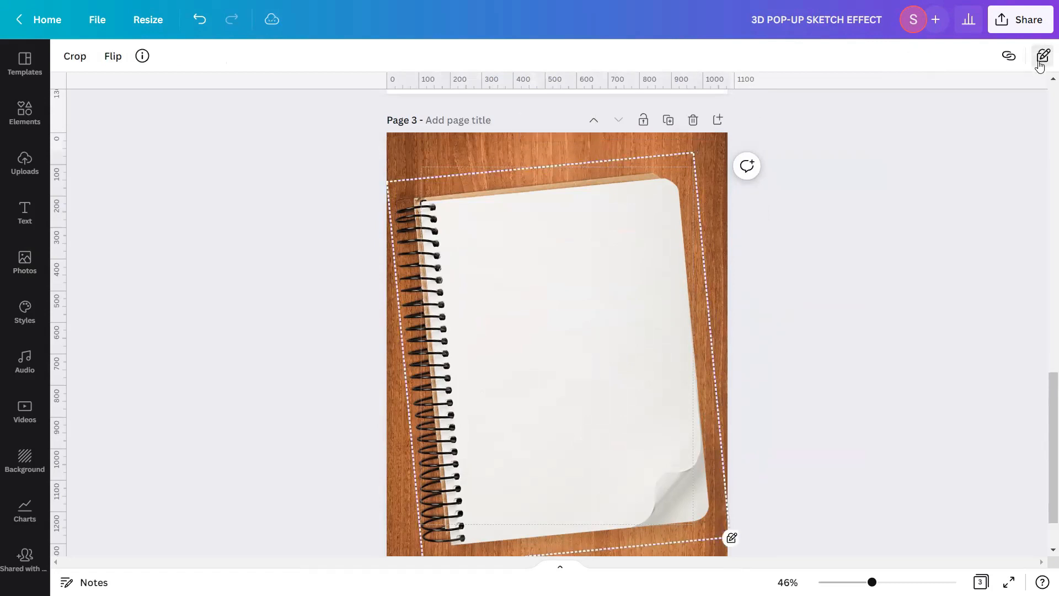
{"action": "left_click", "coordinate": [898, 302]}
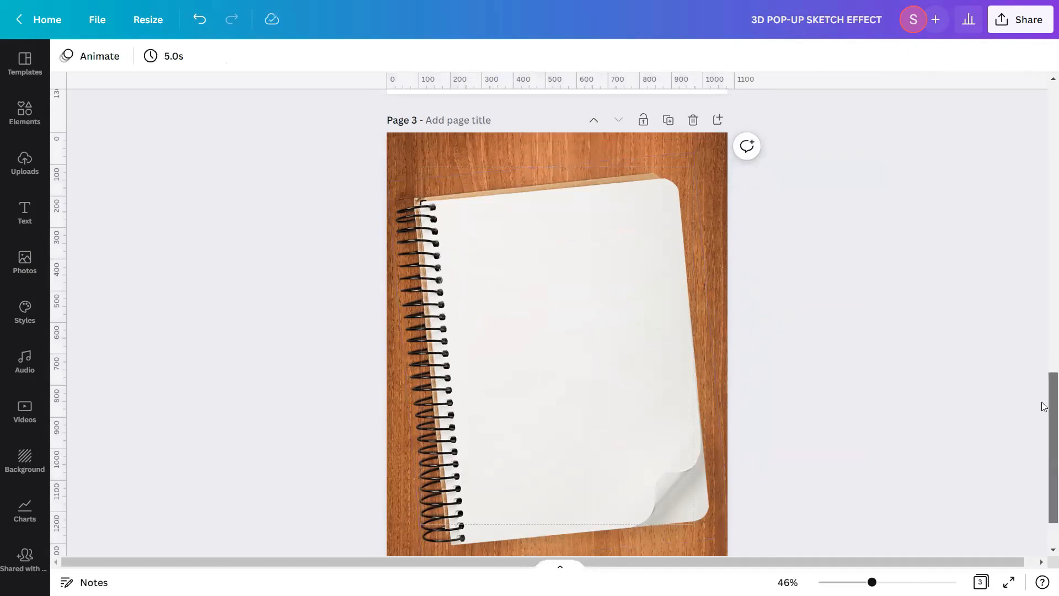
{"action": "scroll", "coordinate": [1044, 406], "scroll_direction": "down", "scroll_amount": 1}
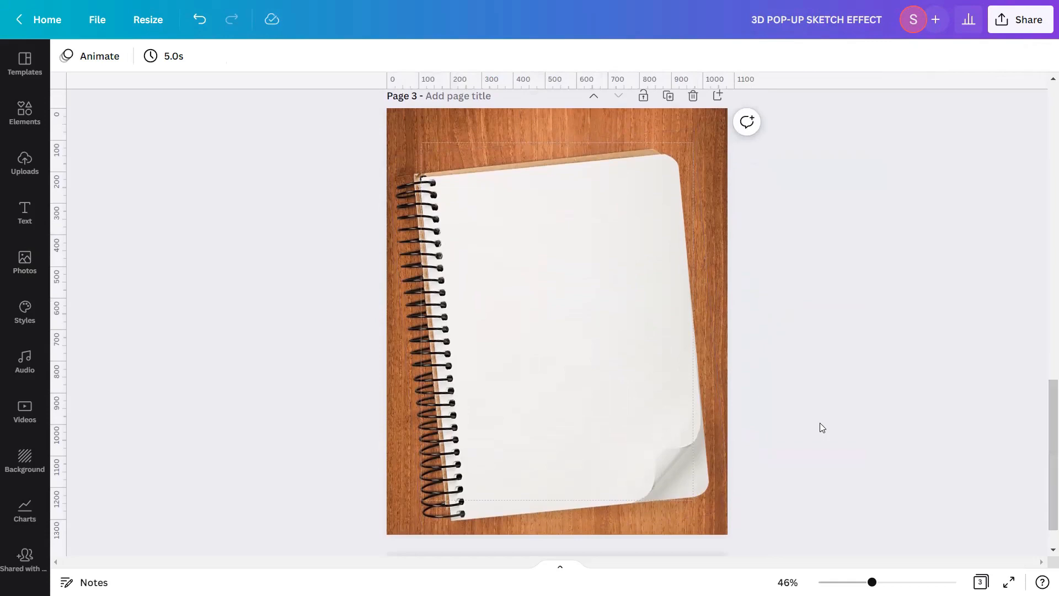
Move the jumping man photo from page 2 onto page 3, centered over the notebook.
{"action": "scroll", "coordinate": [825, 423], "scroll_direction": "up", "scroll_amount": 7}
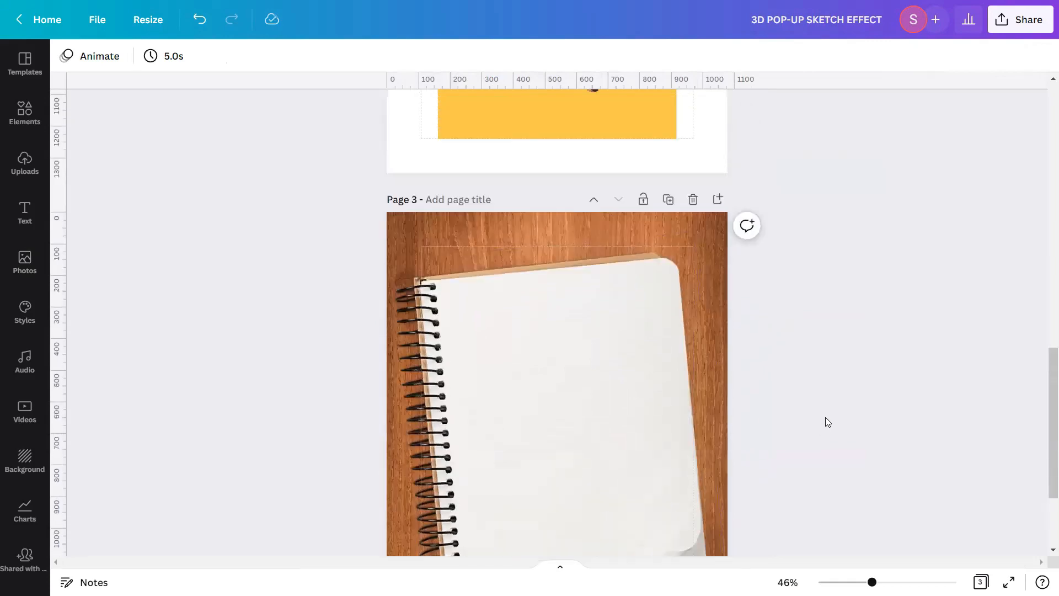
{"action": "scroll", "coordinate": [827, 423], "scroll_direction": "up", "scroll_amount": 1}
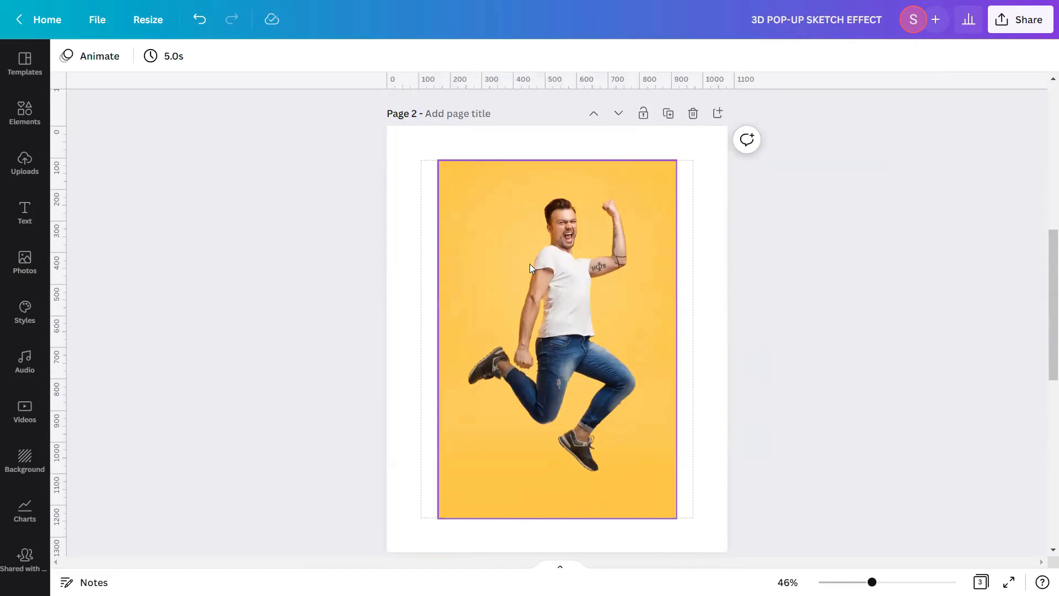
{"action": "mouse_move", "coordinate": [529, 263]}
{"action": "left_mouse_down"}
{"action": "mouse_move", "coordinate": [546, 264]}
{"action": "mouse_move", "coordinate": [536, 278]}
{"action": "mouse_move", "coordinate": [535, 255]}
{"action": "left_mouse_up"}
{"action": "scroll", "coordinate": [537, 277], "scroll_direction": "down", "scroll_amount": 7}
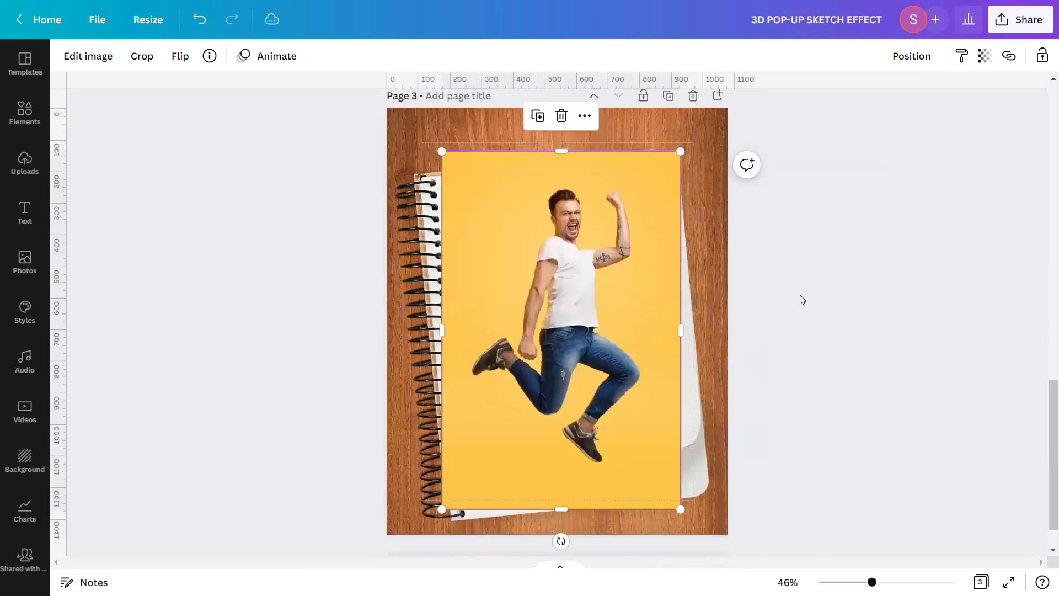
Delete the now-empty page 2.
{"action": "scroll", "coordinate": [800, 294], "scroll_direction": "up", "scroll_amount": 3}
{"action": "scroll", "coordinate": [800, 295], "scroll_direction": "up", "scroll_amount": 5}
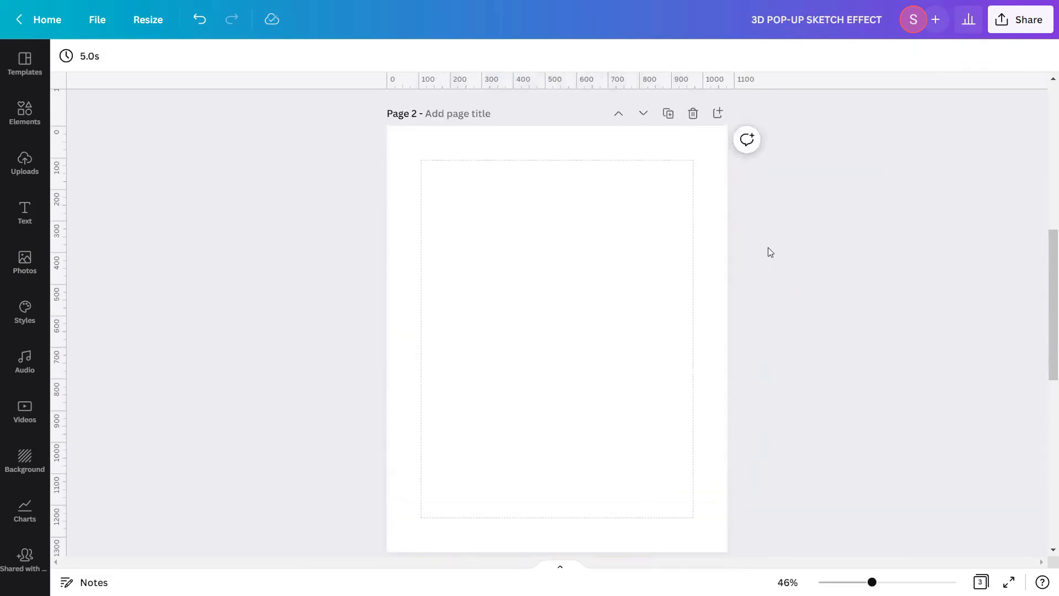
{"action": "left_click", "coordinate": [693, 113]}
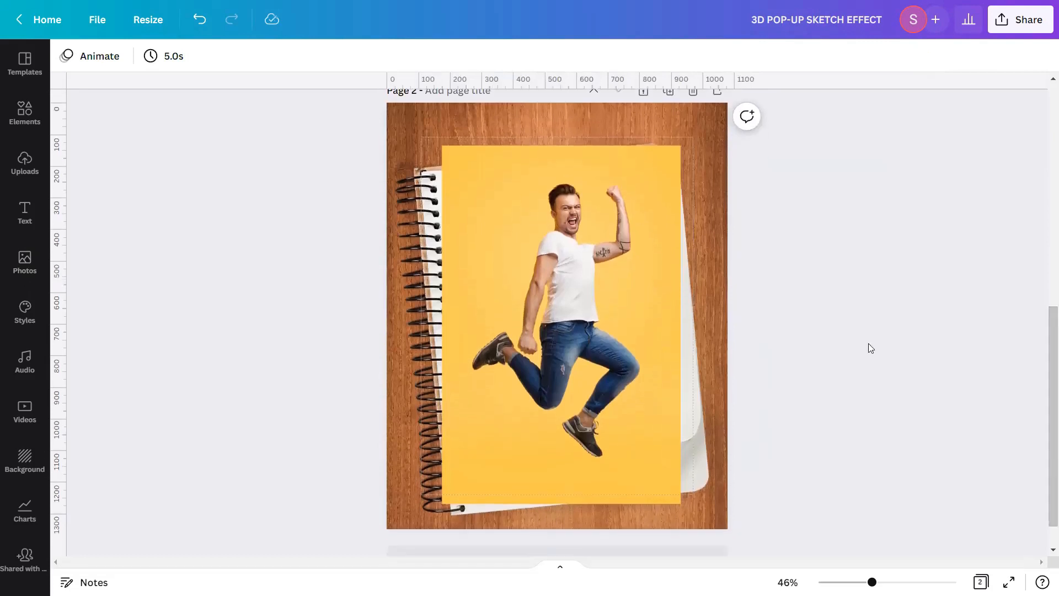
Duplicate the jumping man photo and spread the two copies horizontally so both men are visible side by side.
{"action": "left_click", "coordinate": [586, 329]}
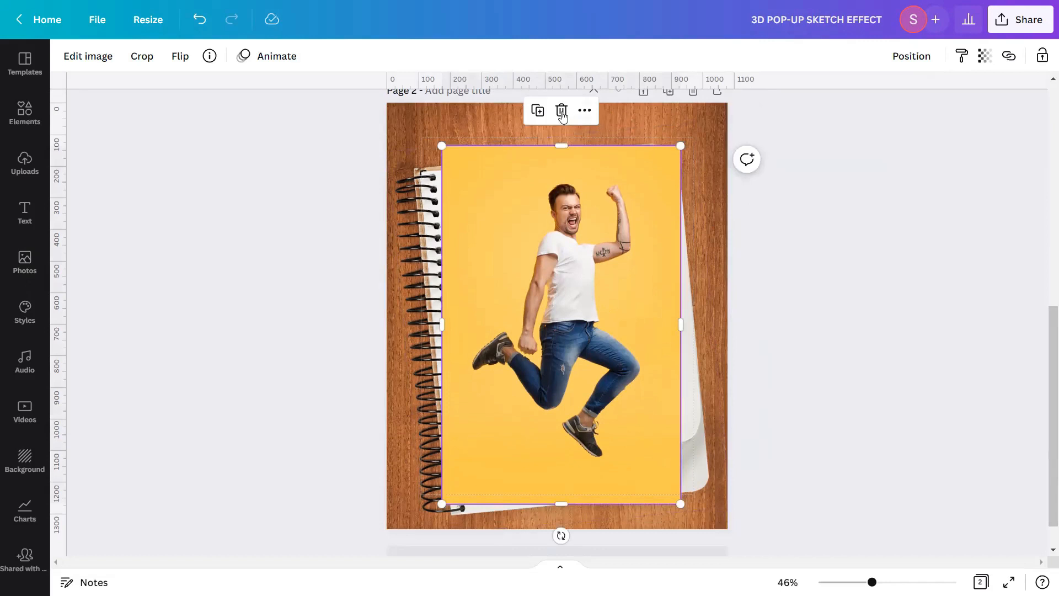
{"action": "left_click", "coordinate": [538, 110]}
{"action": "left_click", "coordinate": [828, 250]}
{"action": "left_click_drag", "start_coordinate": [516, 284], "coordinate": [418, 286]}
{"action": "left_click", "coordinate": [631, 276]}
{"action": "left_click_drag", "start_coordinate": [634, 270], "coordinate": [596, 270]}
{"action": "left_click", "coordinate": [826, 331]}
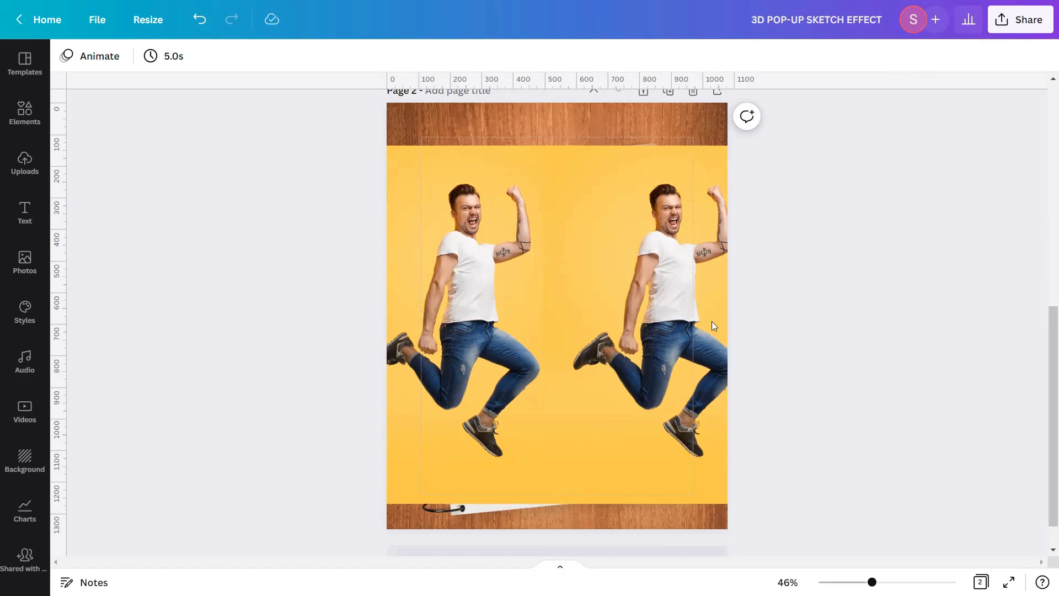
Remove the background from the left copy of the jumping man photo.
{"action": "left_click", "coordinate": [490, 285]}
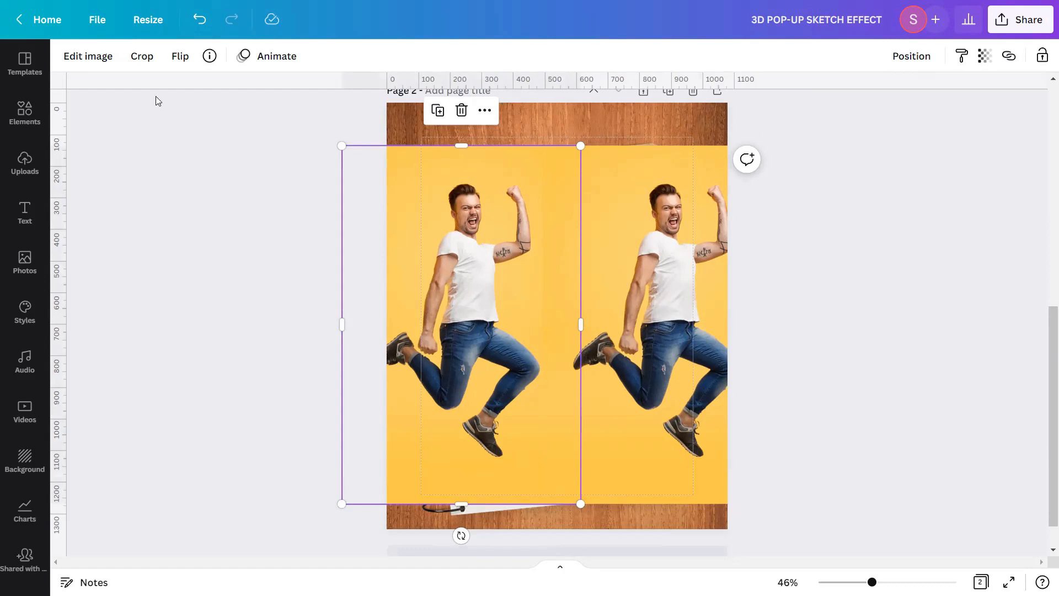
{"action": "left_click", "coordinate": [86, 57]}
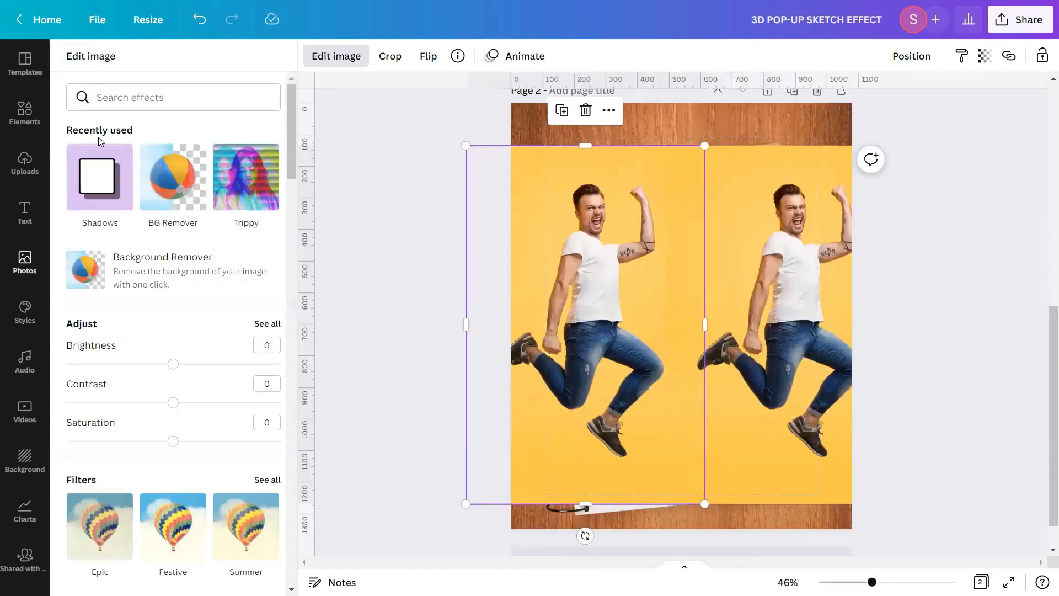
{"action": "left_click", "coordinate": [130, 253]}
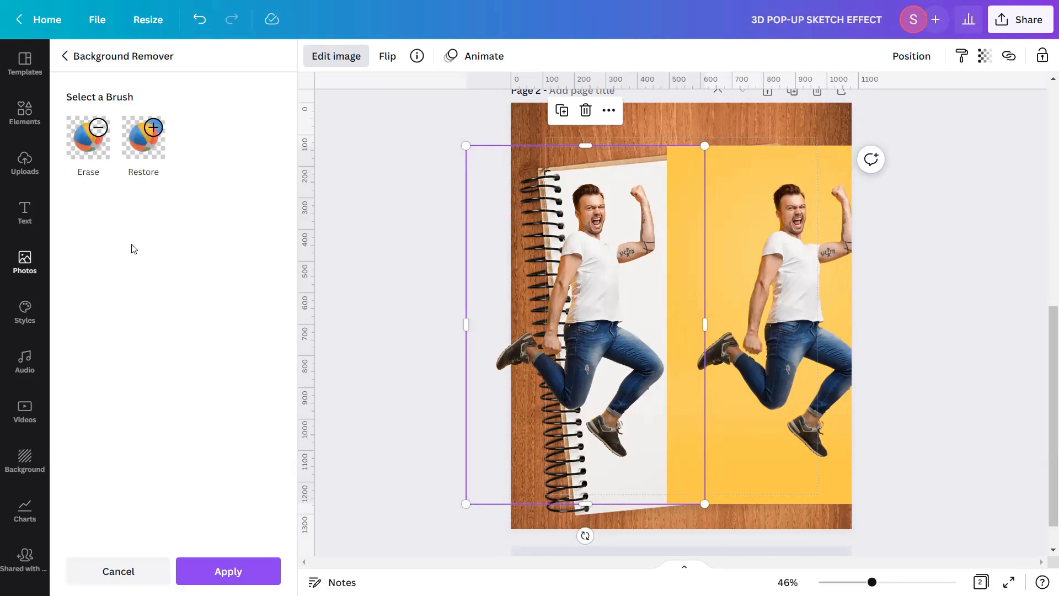
Erase the lower legs and shoes from the left man's cutout with a brush size of 61.
{"action": "left_click", "coordinate": [88, 138]}
{"action": "left_click_drag", "start_coordinate": [123, 218], "coordinate": [196, 217]}
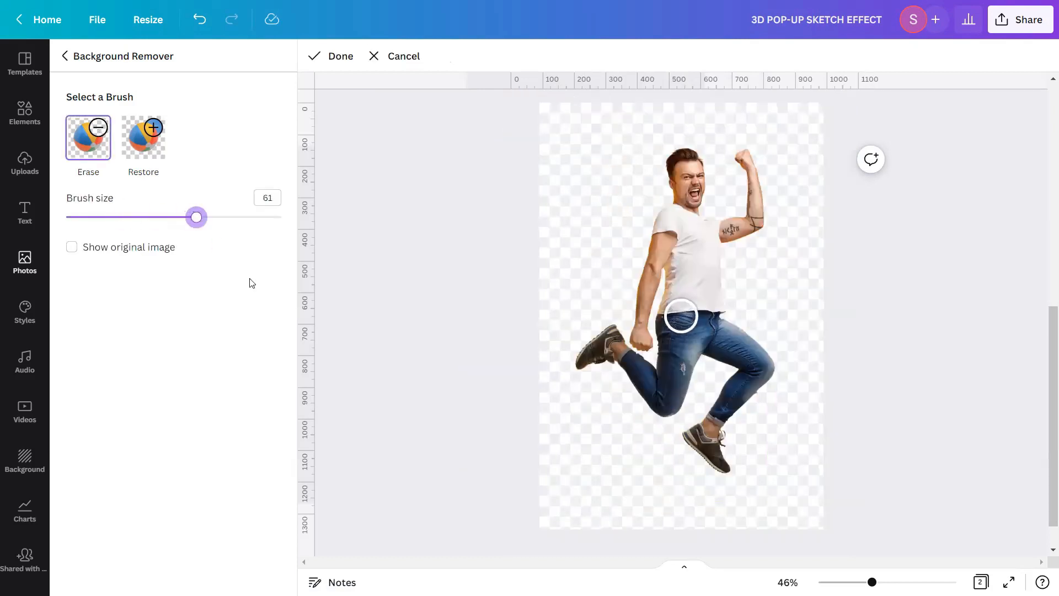
{"action": "mouse_move", "coordinate": [712, 482]}
{"action": "left_mouse_down"}
{"action": "mouse_move", "coordinate": [765, 458]}
{"action": "mouse_move", "coordinate": [680, 429]}
{"action": "mouse_move", "coordinate": [749, 408]}
{"action": "mouse_move", "coordinate": [560, 393]}
{"action": "mouse_move", "coordinate": [598, 340]}
{"action": "left_mouse_up"}
{"action": "left_click_drag", "start_coordinate": [719, 388], "coordinate": [709, 353]}
Erase the left man's remaining jeans and fist up to the shirt hem, and apply the background removal.
{"action": "left_click_drag", "start_coordinate": [872, 582], "coordinate": [905, 582]}
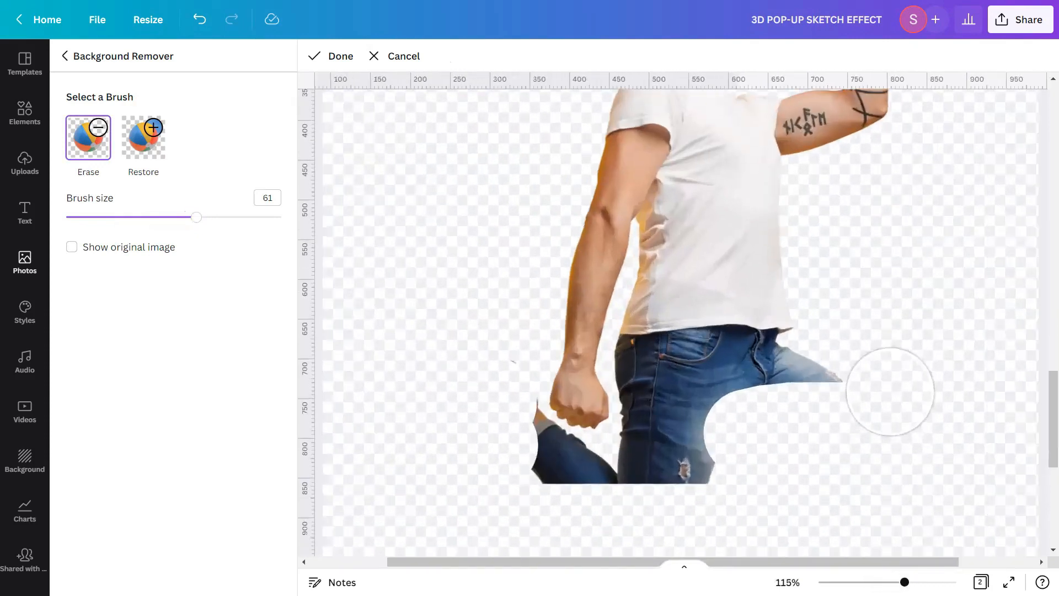
{"action": "scroll", "coordinate": [890, 392], "scroll_direction": "down", "scroll_amount": 3}
{"action": "mouse_move", "coordinate": [845, 325]}
{"action": "left_mouse_down"}
{"action": "mouse_move", "coordinate": [774, 306]}
{"action": "mouse_move", "coordinate": [798, 304]}
{"action": "mouse_move", "coordinate": [701, 306]}
{"action": "mouse_move", "coordinate": [736, 302]}
{"action": "mouse_move", "coordinate": [715, 303]}
{"action": "mouse_move", "coordinate": [735, 302]}
{"action": "mouse_move", "coordinate": [667, 373]}
{"action": "mouse_move", "coordinate": [486, 402]}
{"action": "mouse_move", "coordinate": [654, 367]}
{"action": "mouse_move", "coordinate": [651, 353]}
{"action": "mouse_move", "coordinate": [567, 334]}
{"action": "mouse_move", "coordinate": [645, 320]}
{"action": "mouse_move", "coordinate": [563, 318]}
{"action": "mouse_move", "coordinate": [776, 304]}
{"action": "mouse_move", "coordinate": [700, 300]}
{"action": "left_mouse_up"}
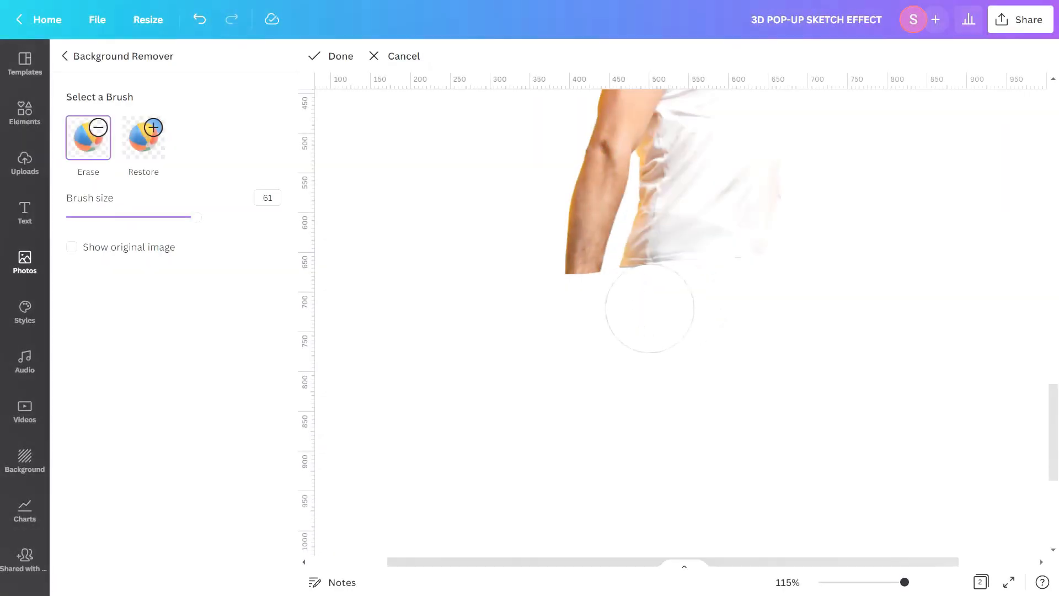
{"action": "scroll", "coordinate": [643, 430], "scroll_direction": "up", "scroll_amount": 5}
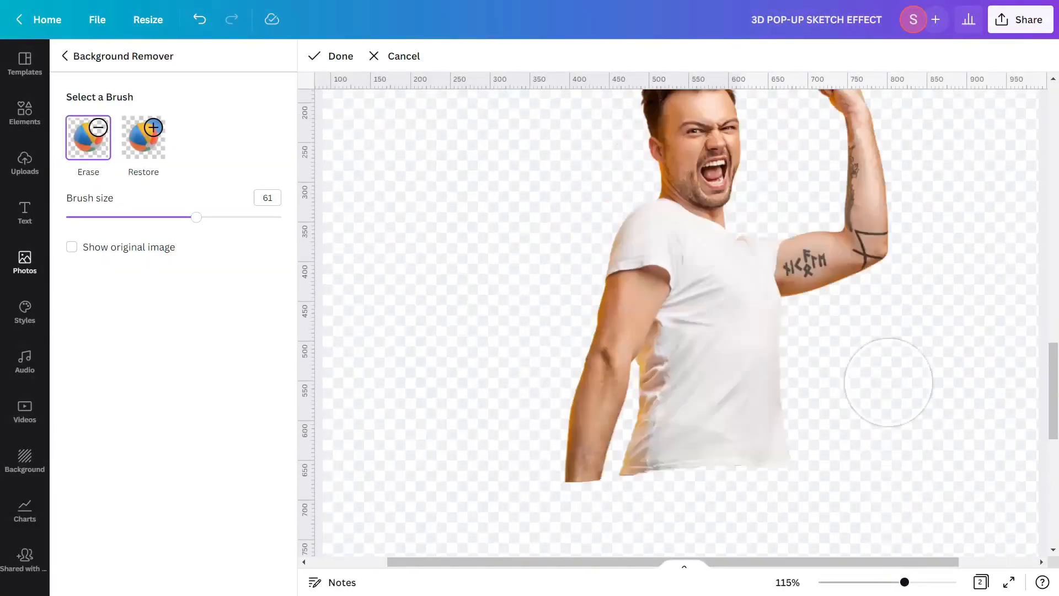
{"action": "scroll", "coordinate": [881, 309], "scroll_direction": "down", "scroll_amount": 5}
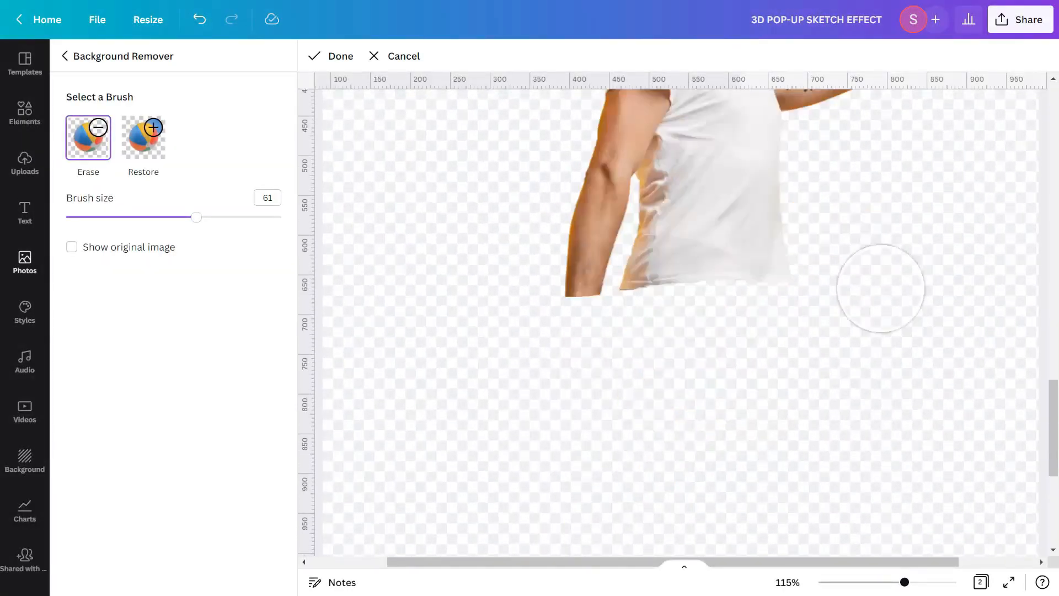
{"action": "left_click", "coordinate": [341, 58]}
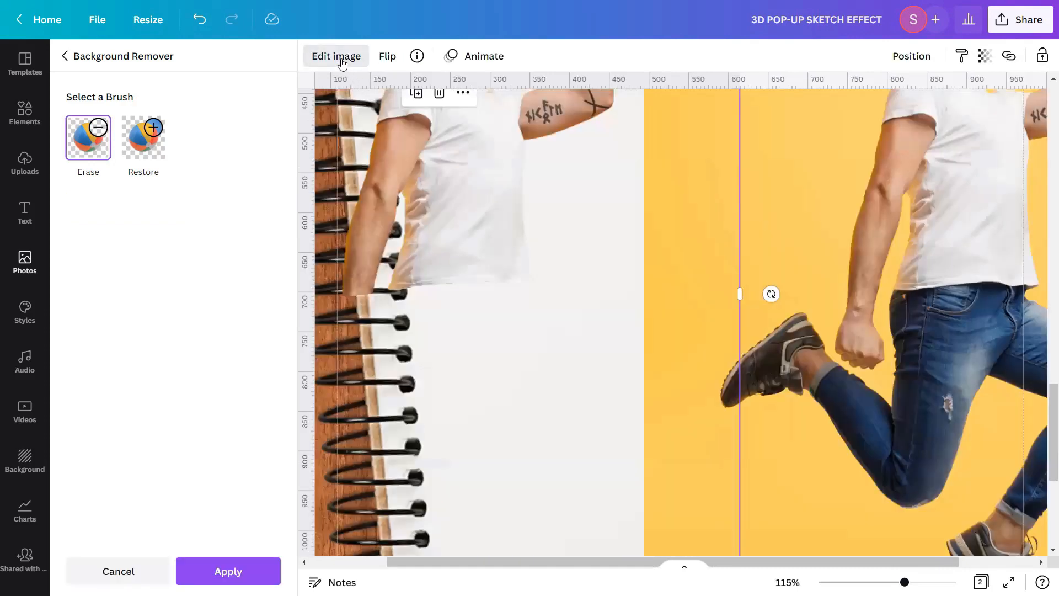
{"action": "left_click", "coordinate": [254, 575]}
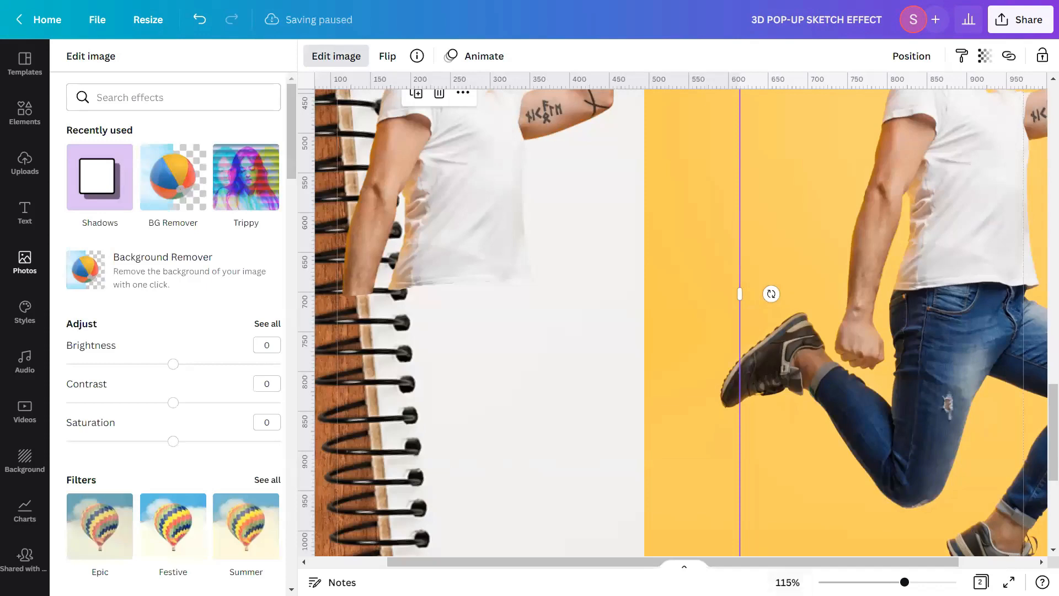
{"action": "scroll", "coordinate": [937, 418], "scroll_direction": "down", "scroll_amount": 5}
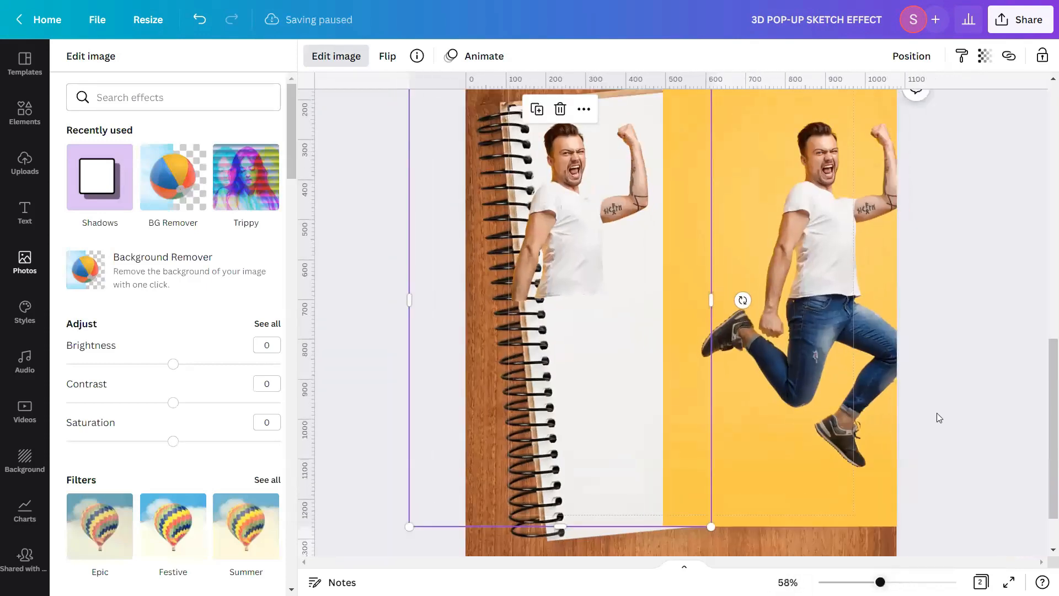
{"action": "left_click", "coordinate": [957, 327]}
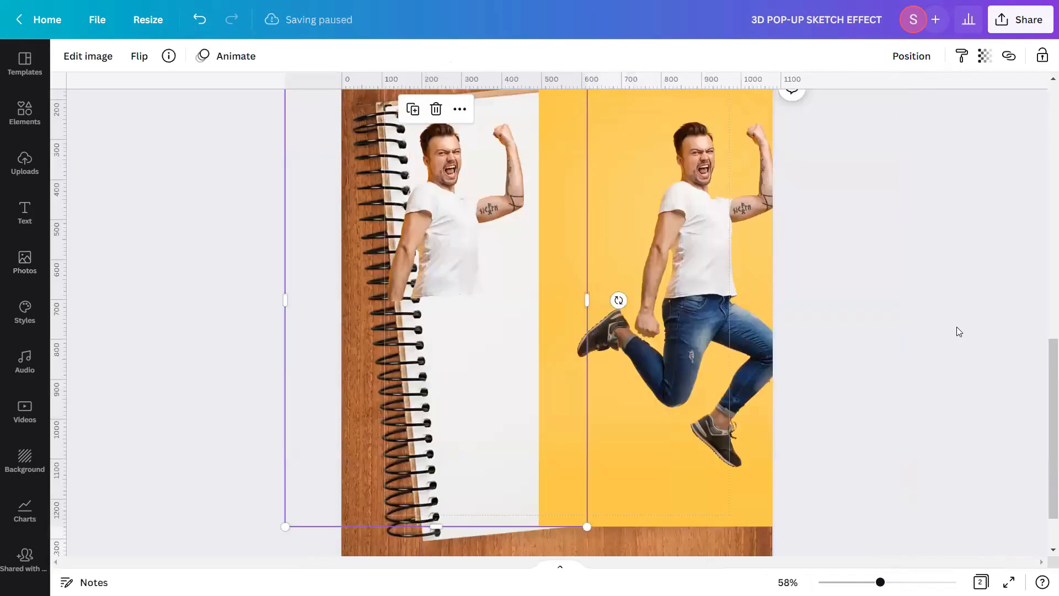
Remove the background from the right copy of the jumping man photo.
{"action": "left_click", "coordinate": [738, 221]}
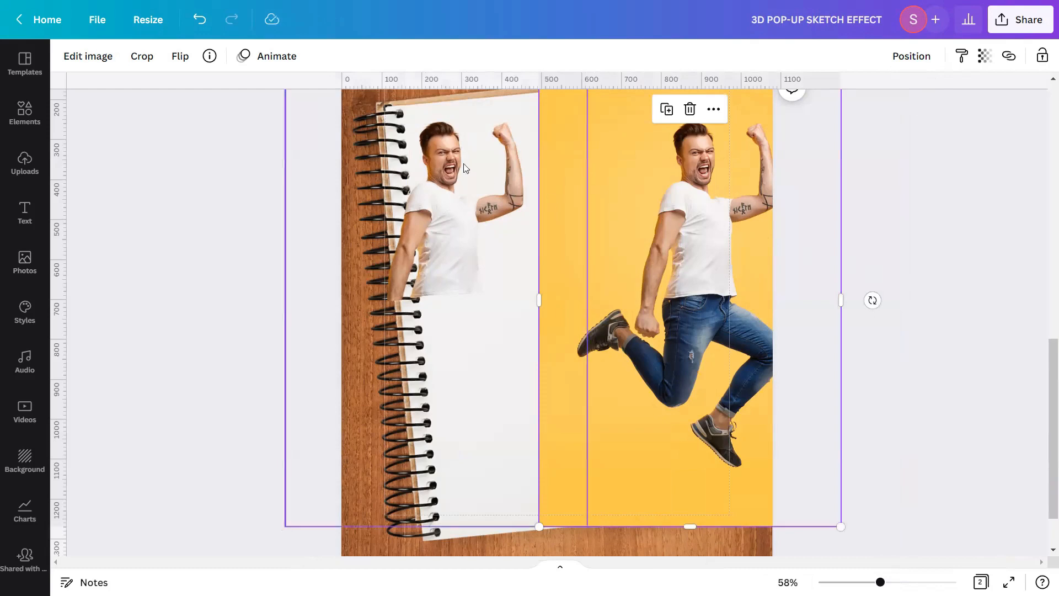
{"action": "left_click", "coordinate": [95, 62]}
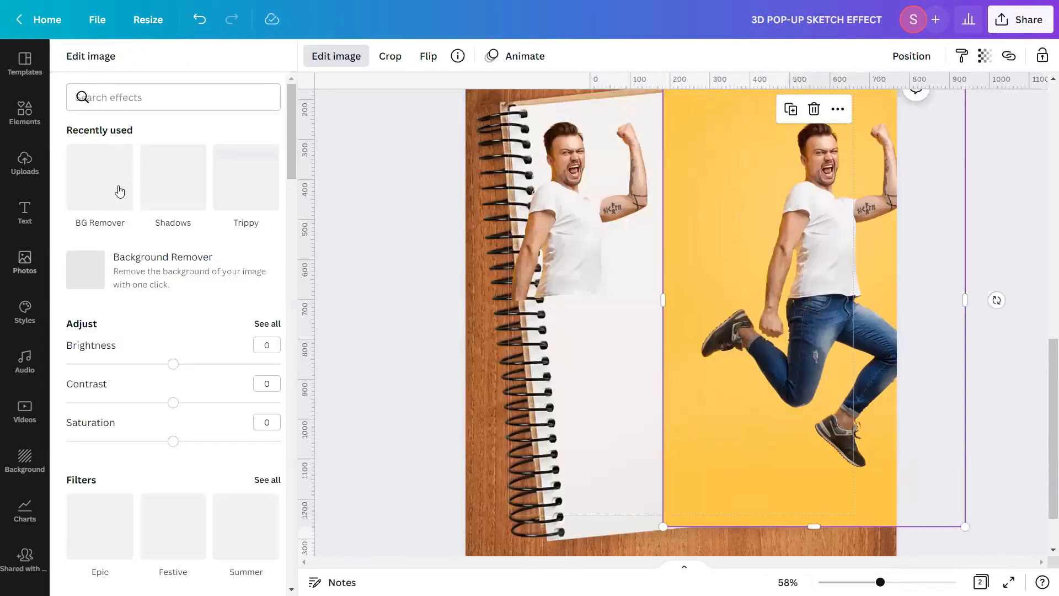
{"action": "left_click", "coordinate": [127, 266]}
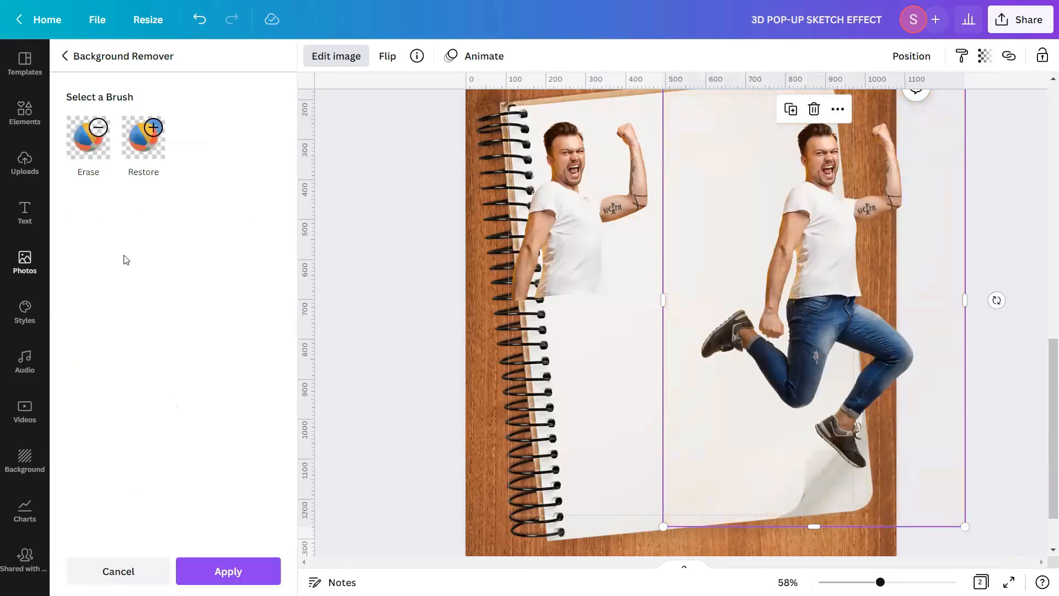
Erase the head, raised arm and upper torso from the right man's cutout with a brush size of 100.
{"action": "left_click", "coordinate": [99, 139]}
{"action": "left_click_drag", "start_coordinate": [120, 218], "coordinate": [296, 228]}
{"action": "scroll", "coordinate": [484, 284], "scroll_direction": "up", "scroll_amount": 3}
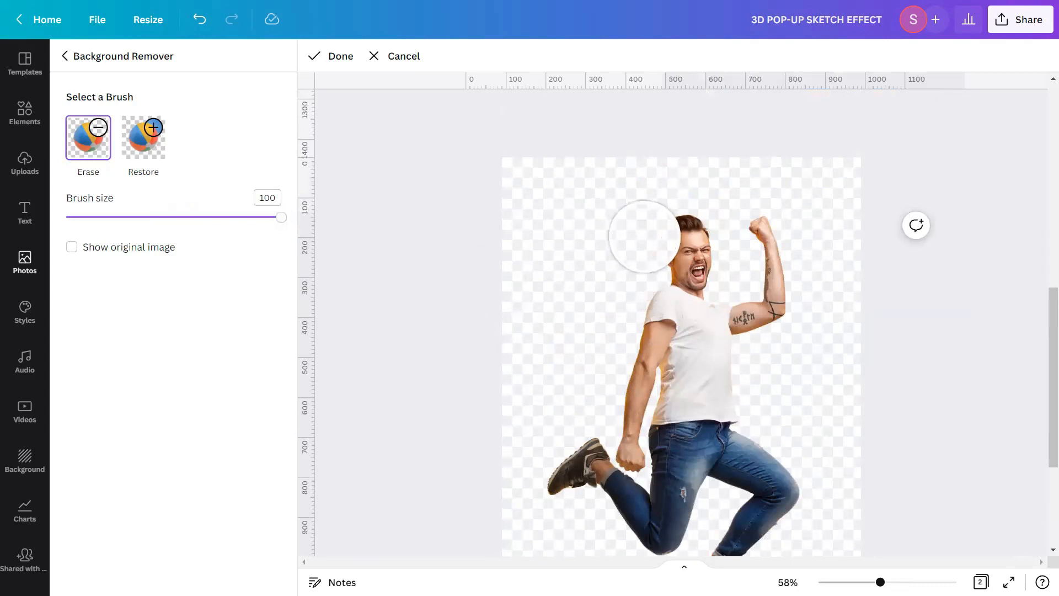
{"action": "left_click_drag", "start_coordinate": [644, 237], "coordinate": [769, 237]}
{"action": "mouse_move", "coordinate": [651, 276]}
{"action": "left_mouse_down"}
{"action": "mouse_move", "coordinate": [676, 287]}
{"action": "mouse_move", "coordinate": [648, 298]}
{"action": "mouse_move", "coordinate": [842, 315]}
{"action": "mouse_move", "coordinate": [644, 343]}
{"action": "mouse_move", "coordinate": [717, 351]}
{"action": "left_mouse_up"}
Erase the right man's remaining shirt and forearm down to the jeans' waistband, and apply the background removal.
{"action": "scroll", "coordinate": [856, 525], "scroll_direction": "up", "scroll_amount": 5}
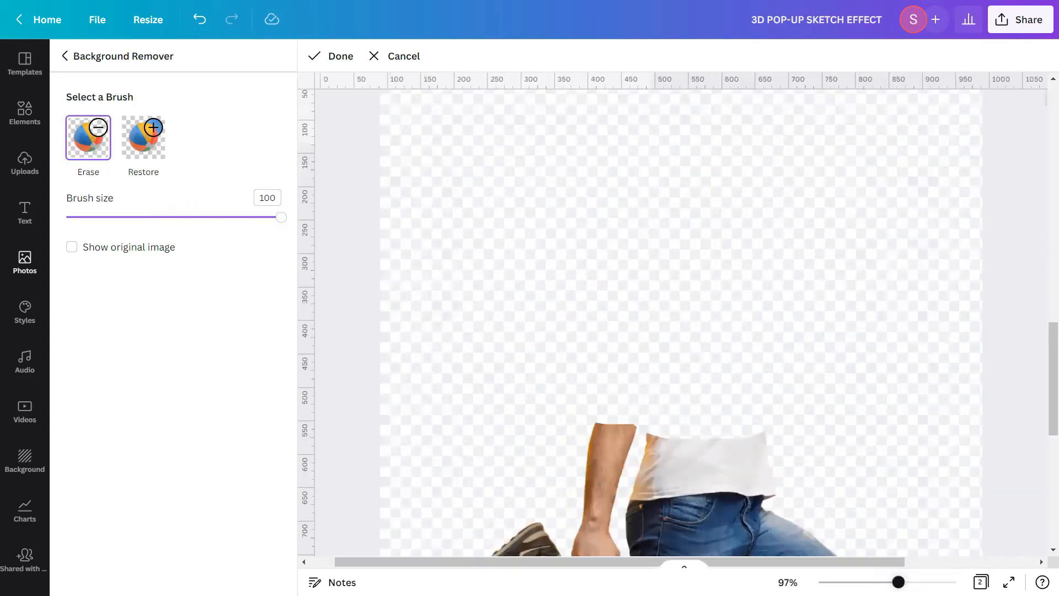
{"action": "scroll", "coordinate": [615, 297], "scroll_direction": "down", "scroll_amount": 1}
{"action": "left_click_drag", "start_coordinate": [616, 296], "coordinate": [780, 271]}
{"action": "scroll", "coordinate": [584, 194], "scroll_direction": "down", "scroll_amount": 1}
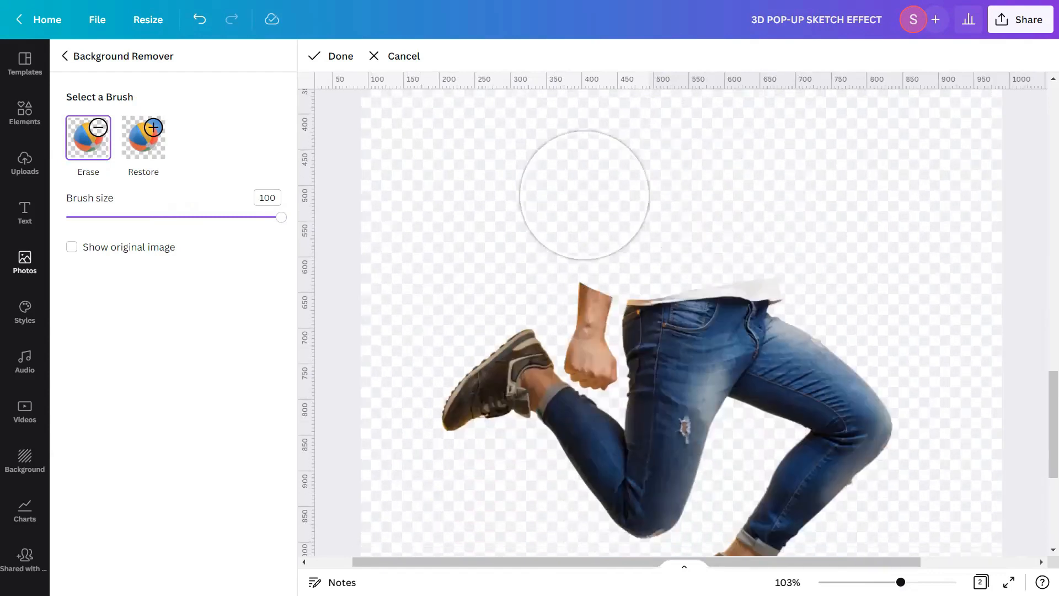
{"action": "left_click_drag", "start_coordinate": [582, 230], "coordinate": [798, 237]}
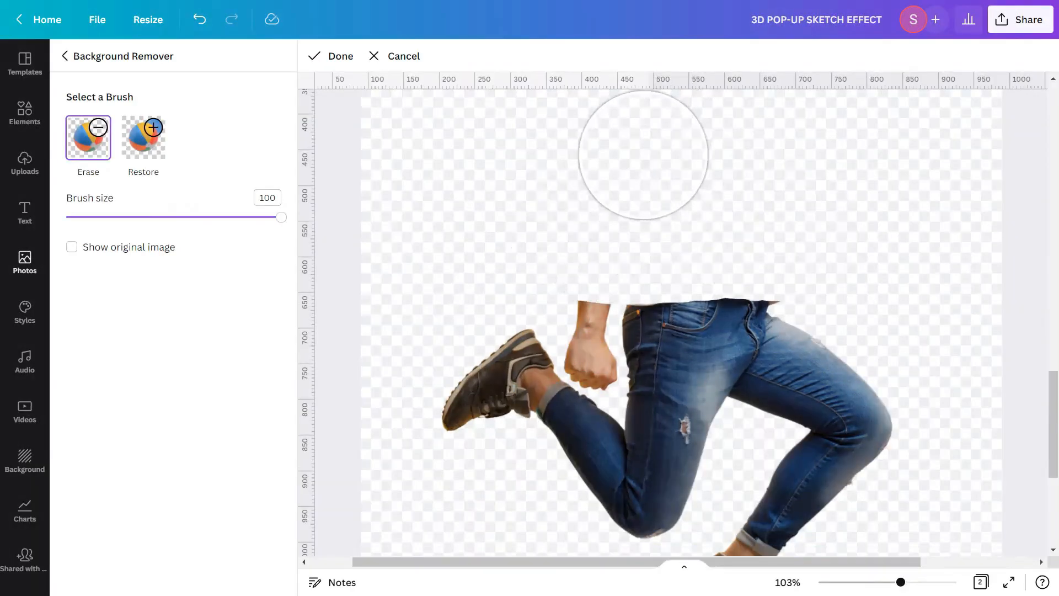
{"action": "left_click", "coordinate": [335, 59]}
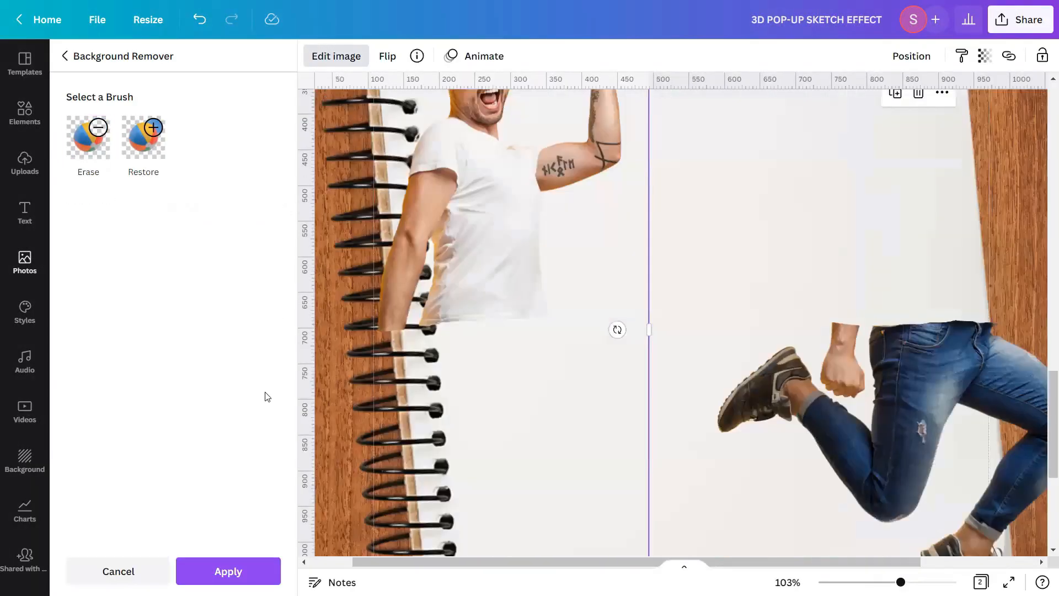
{"action": "left_click", "coordinate": [231, 571]}
Select the upper-body and lower-body cutouts together and center-align them so they form one complete man.
{"action": "left_click", "coordinate": [332, 337]}
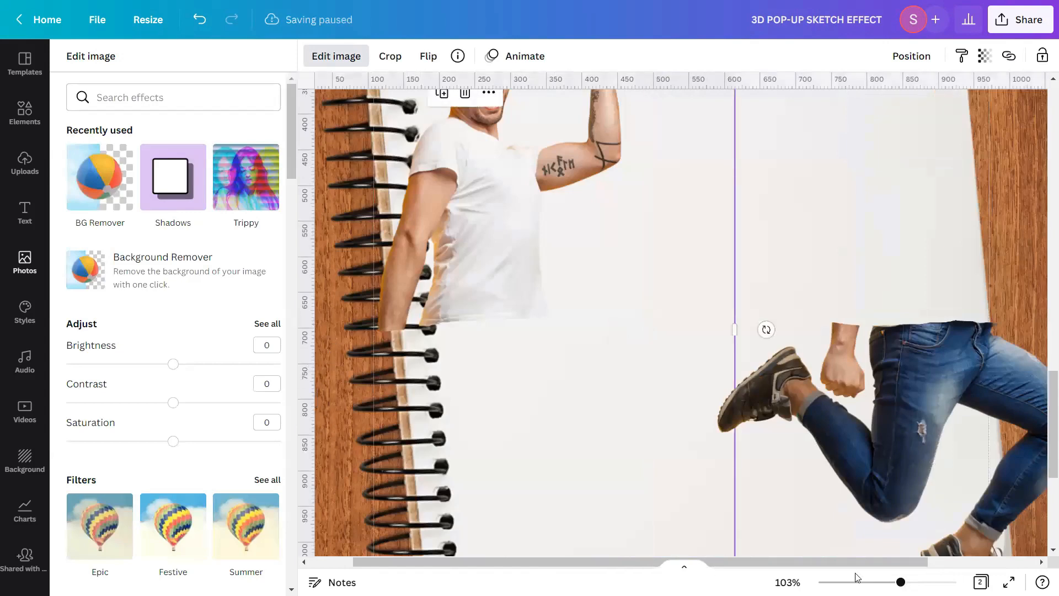
{"action": "left_click_drag", "start_coordinate": [901, 582], "coordinate": [879, 582]}
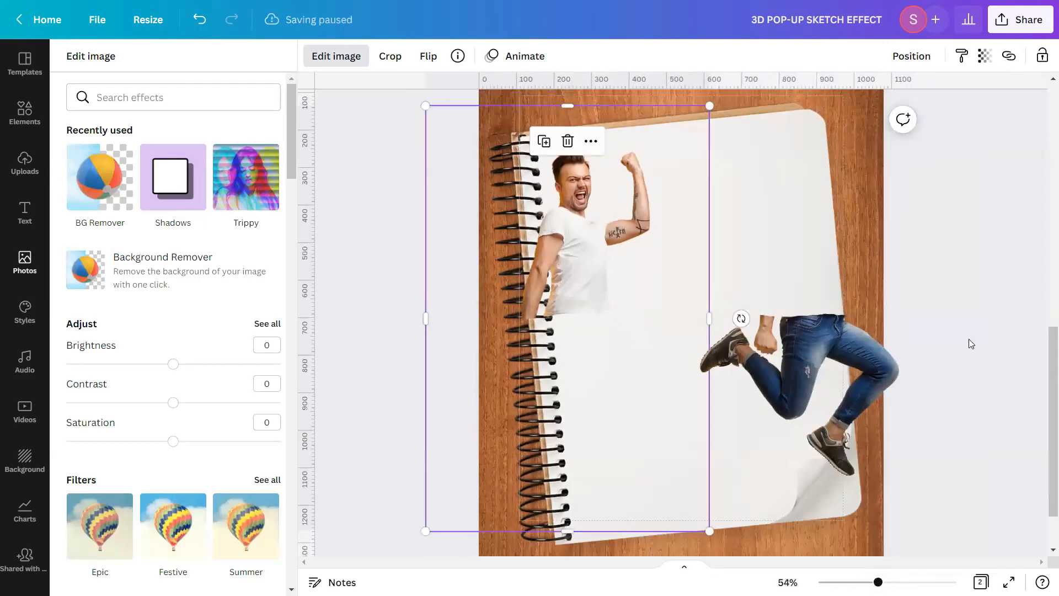
{"action": "left_click", "coordinate": [969, 345]}
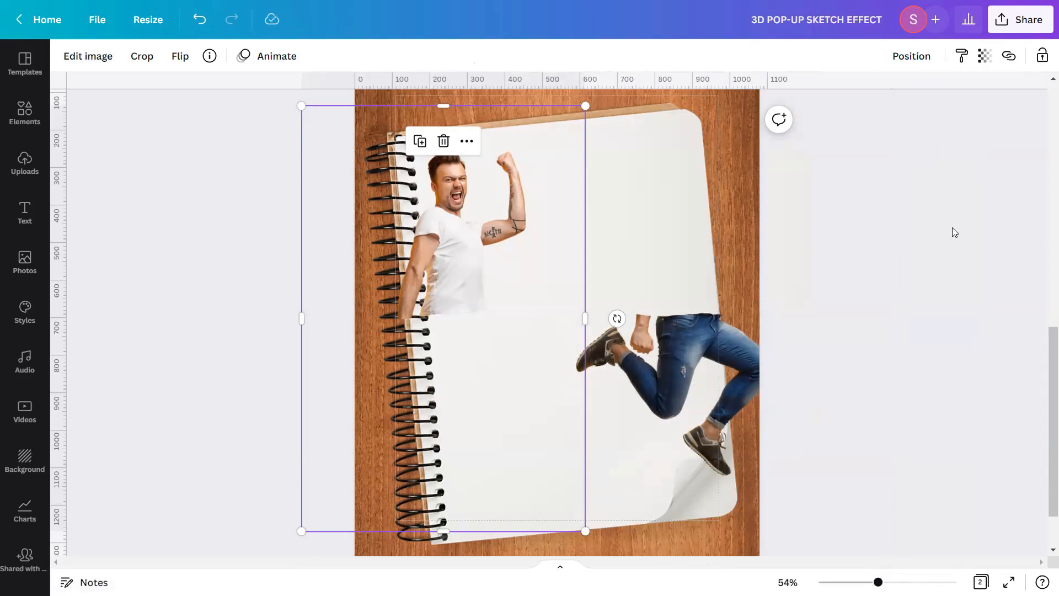
{"action": "left_click_drag", "start_coordinate": [904, 171], "coordinate": [382, 426]}
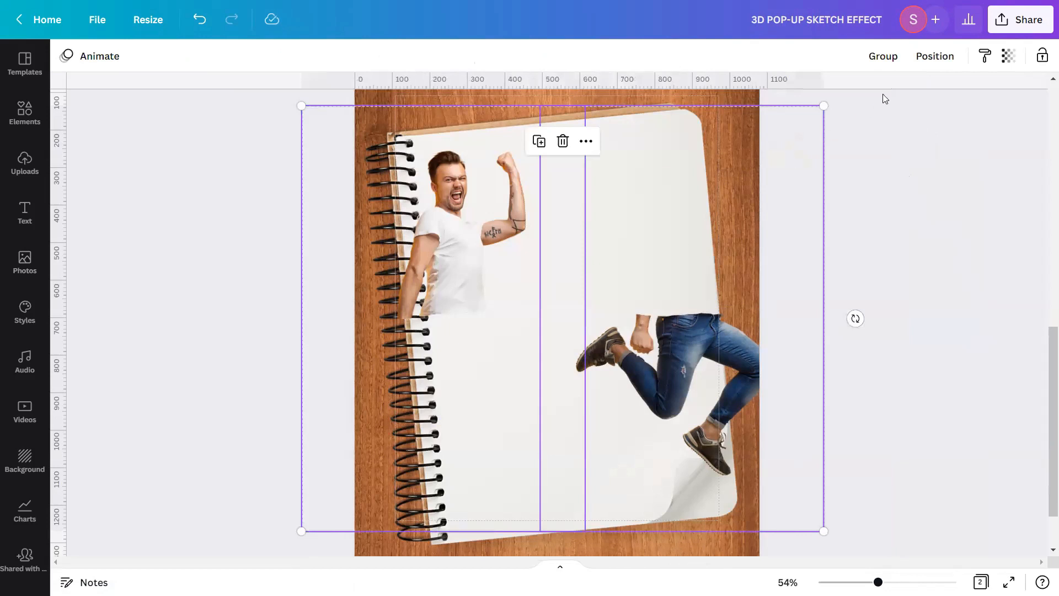
{"action": "left_click", "coordinate": [936, 59]}
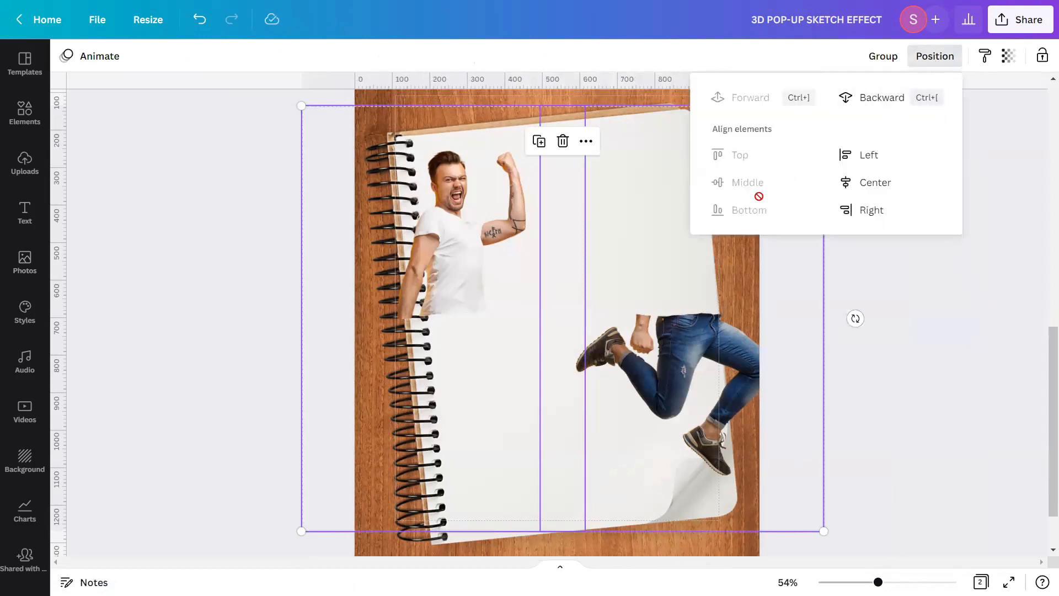
{"action": "left_click", "coordinate": [865, 180]}
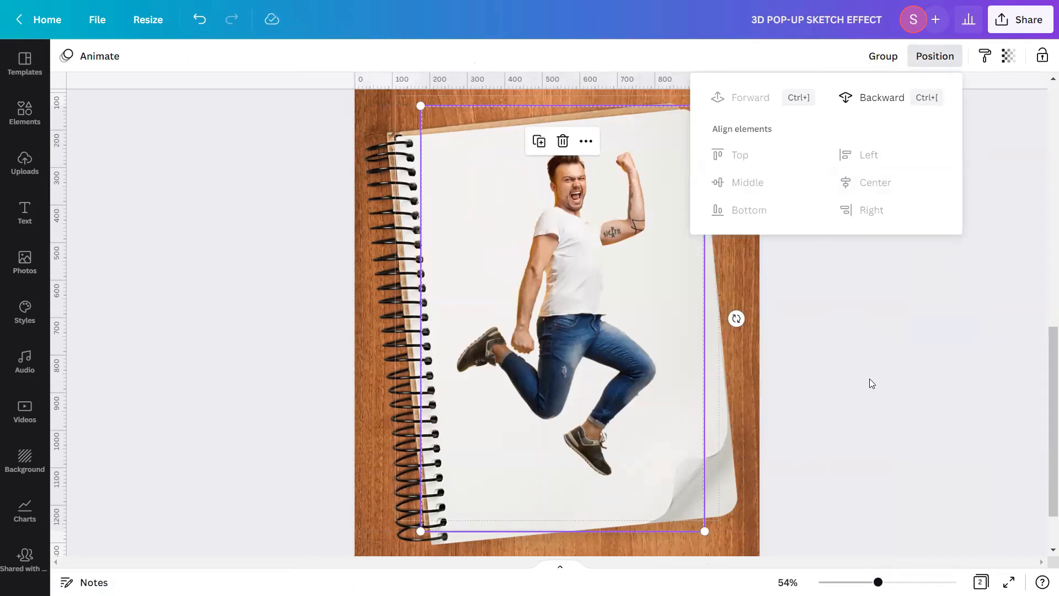
{"action": "key", "text": "Escape"}
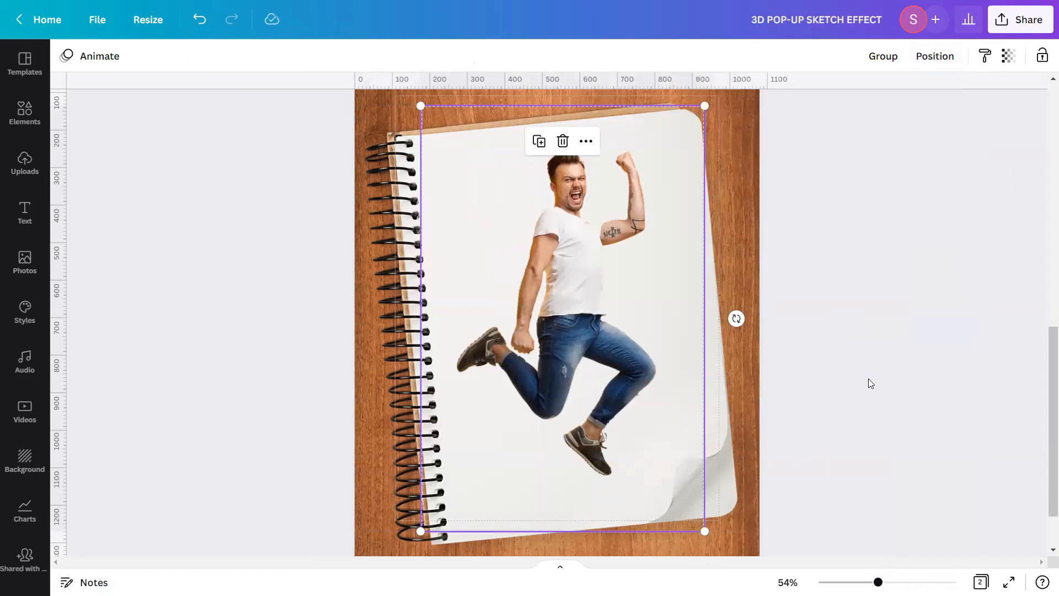
Enlarge the two aligned body cutouts together to about 874 by 1,310 so the man fills the notebook.
{"action": "scroll", "coordinate": [830, 418], "scroll_direction": "down", "scroll_amount": 2}
{"action": "left_click_drag", "start_coordinate": [706, 461], "coordinate": [714, 503]}
{"action": "scroll", "coordinate": [470, 336], "scroll_direction": "up", "scroll_amount": 3}
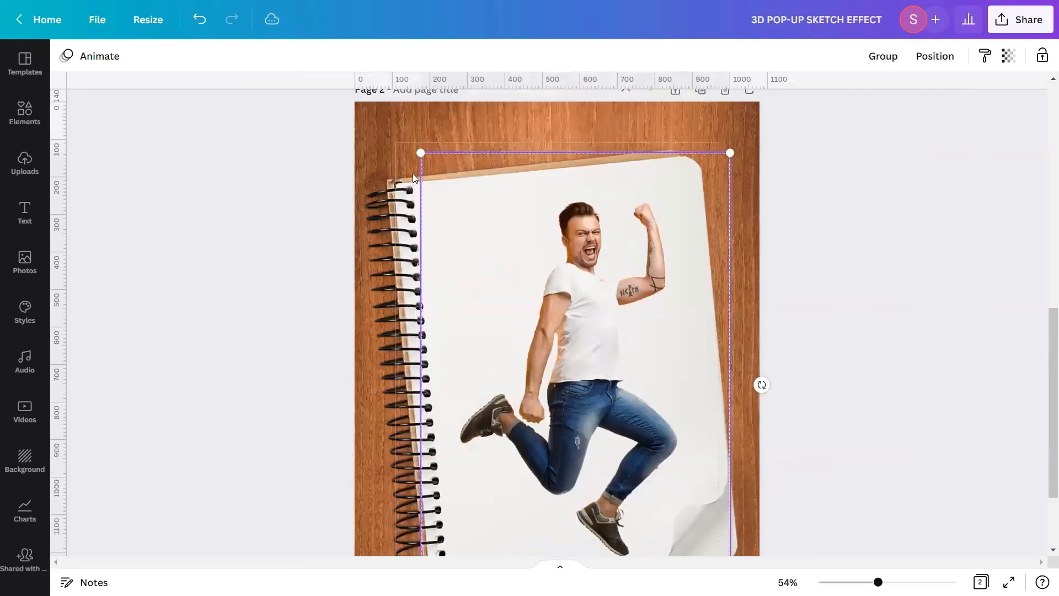
{"action": "scroll", "coordinate": [416, 178], "scroll_direction": "up", "scroll_amount": 1}
{"action": "left_click_drag", "start_coordinate": [420, 172], "coordinate": [393, 152]}
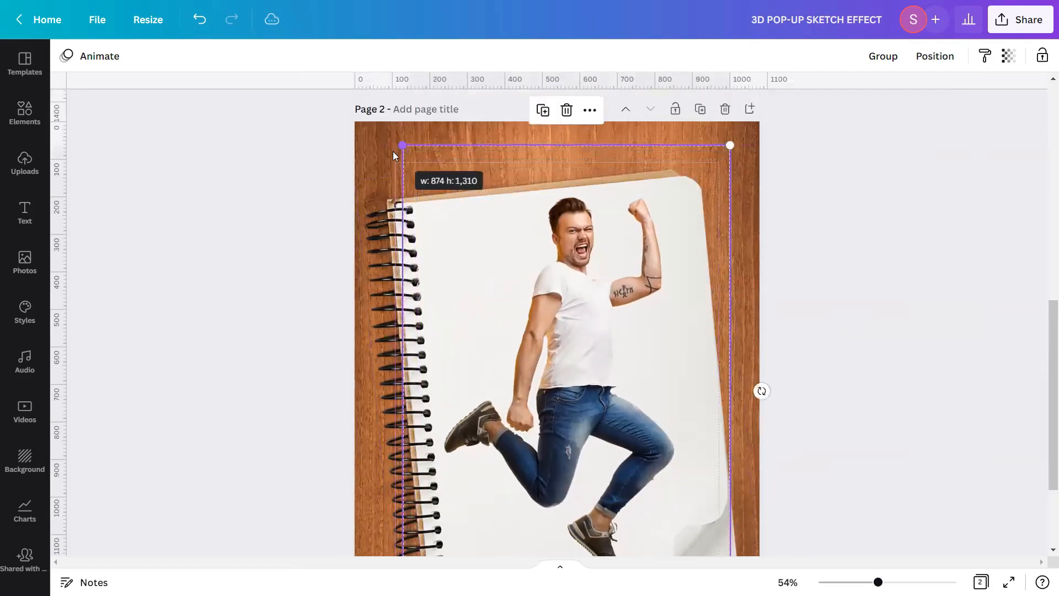
{"action": "left_click", "coordinate": [833, 253]}
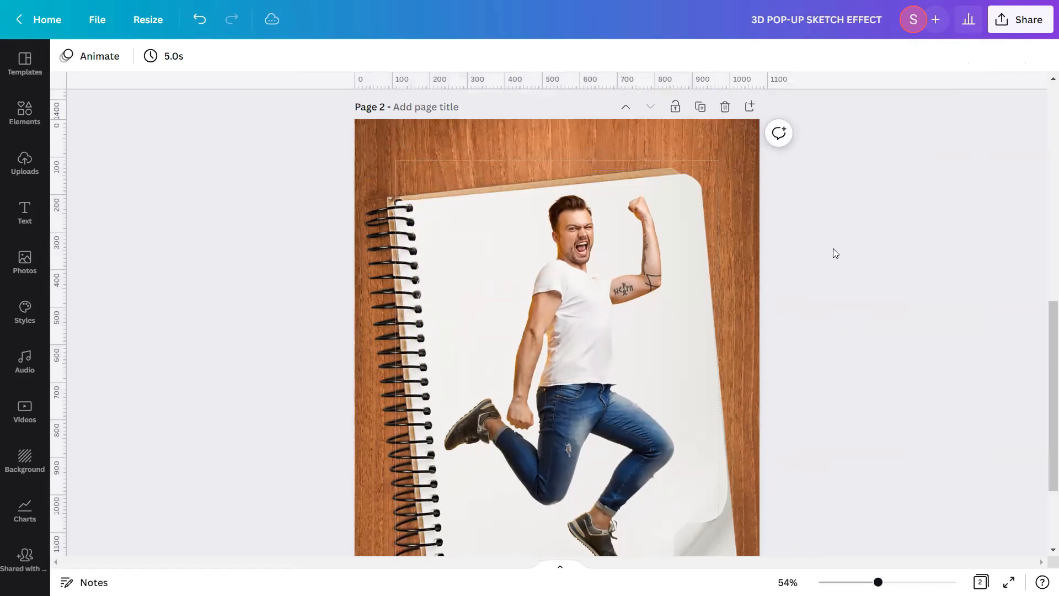
{"action": "scroll", "coordinate": [833, 249], "scroll_direction": "down", "scroll_amount": 3}
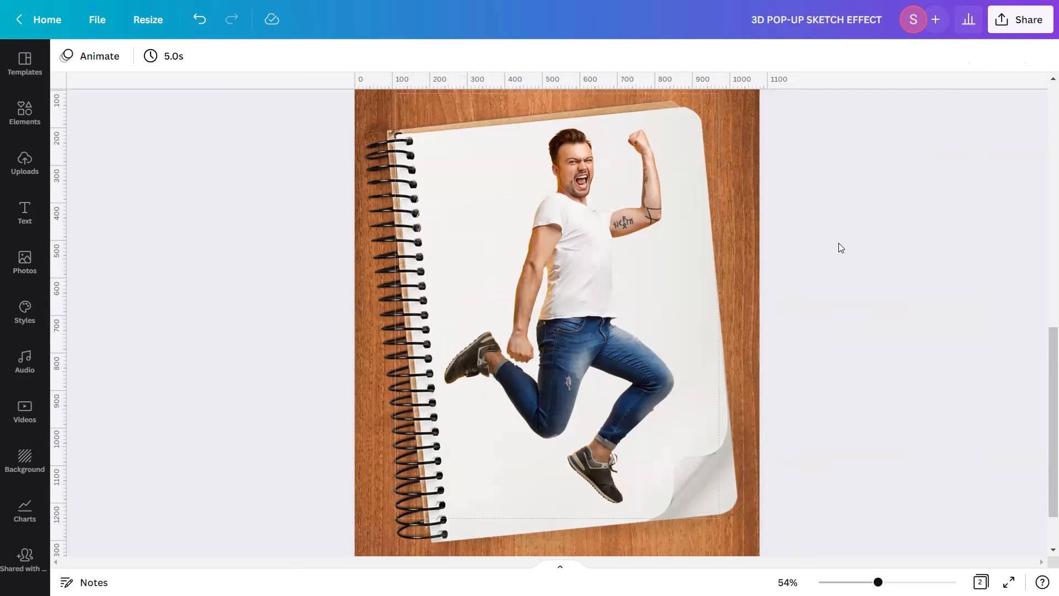
{"action": "left_click", "coordinate": [596, 377]}
{"action": "mouse_move", "coordinate": [657, 292]}
{"action": "left_mouse_down"}
{"action": "mouse_move", "coordinate": [601, 279]}
{"action": "mouse_move", "coordinate": [660, 299]}
{"action": "mouse_move", "coordinate": [651, 298]}
{"action": "left_mouse_up"}
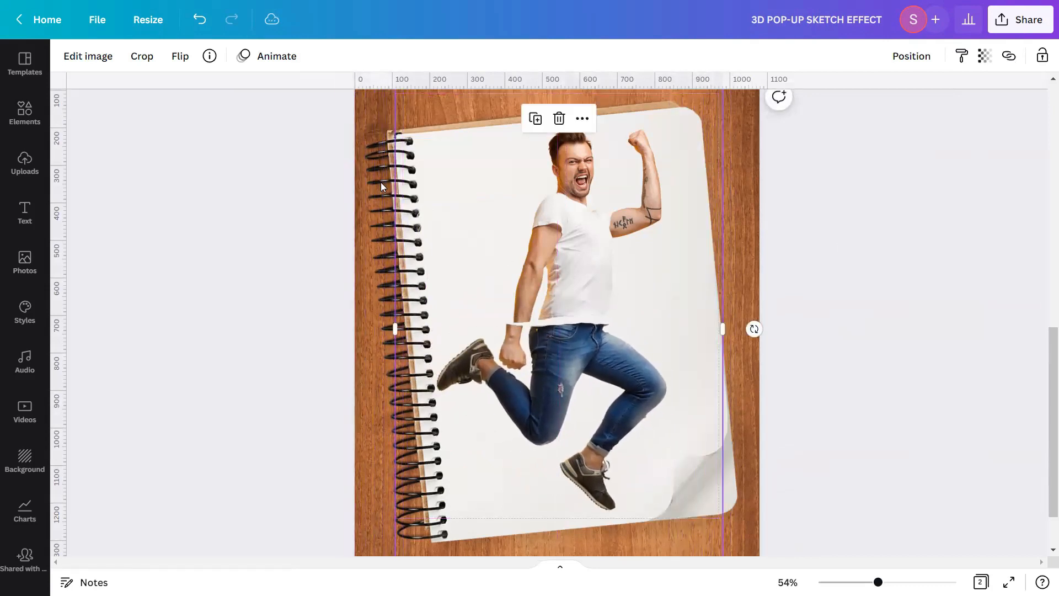
{"action": "left_click", "coordinate": [199, 18]}
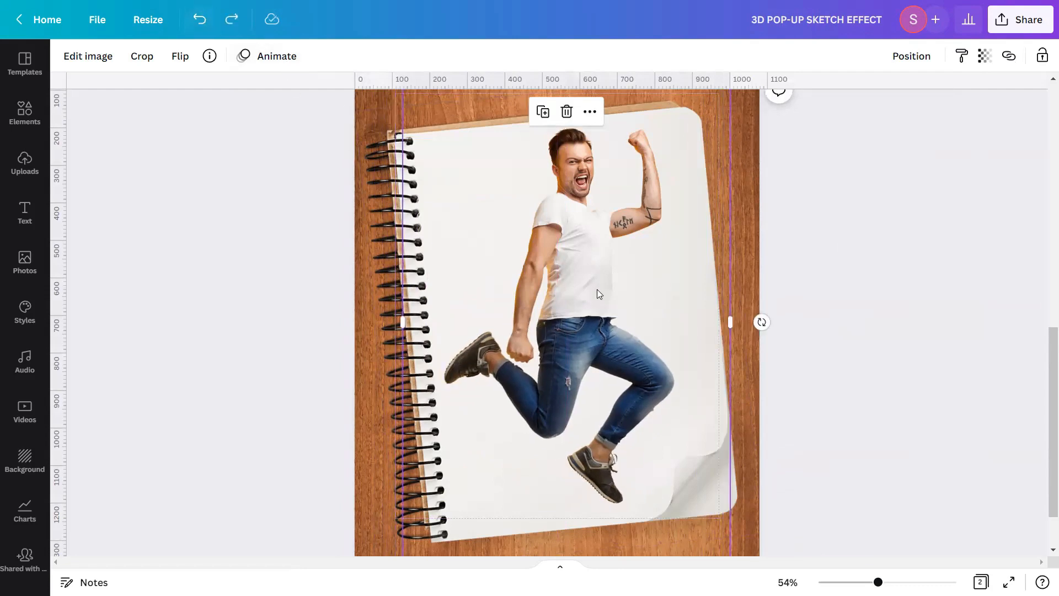
Give the lower-body cutout the Classic duotone effect.
{"action": "left_click", "coordinate": [104, 59]}
{"action": "scroll", "coordinate": [137, 206], "scroll_direction": "down", "scroll_amount": 5}
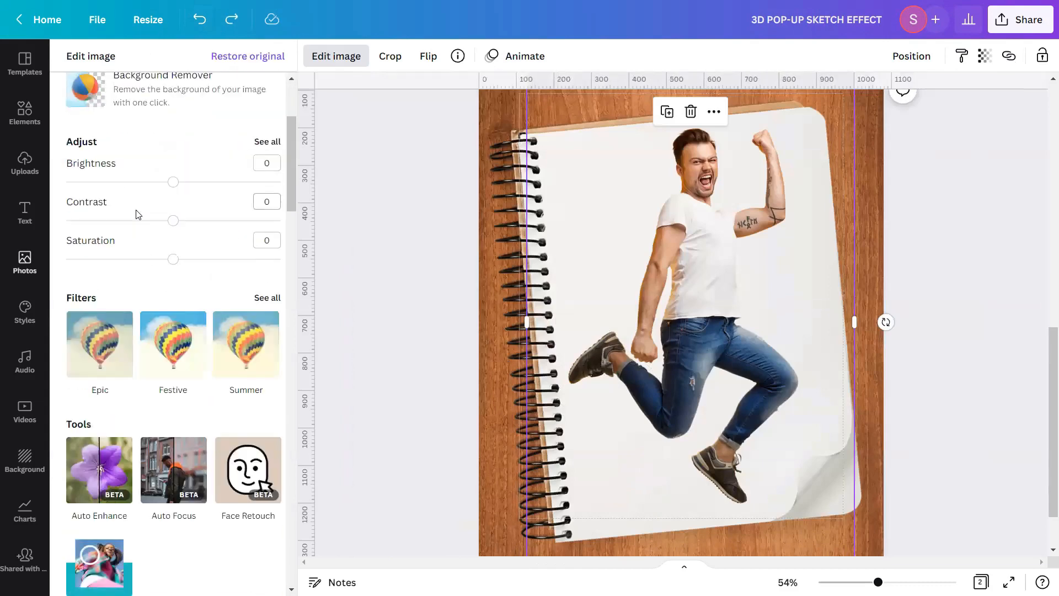
{"action": "scroll", "coordinate": [138, 210], "scroll_direction": "down", "scroll_amount": 9}
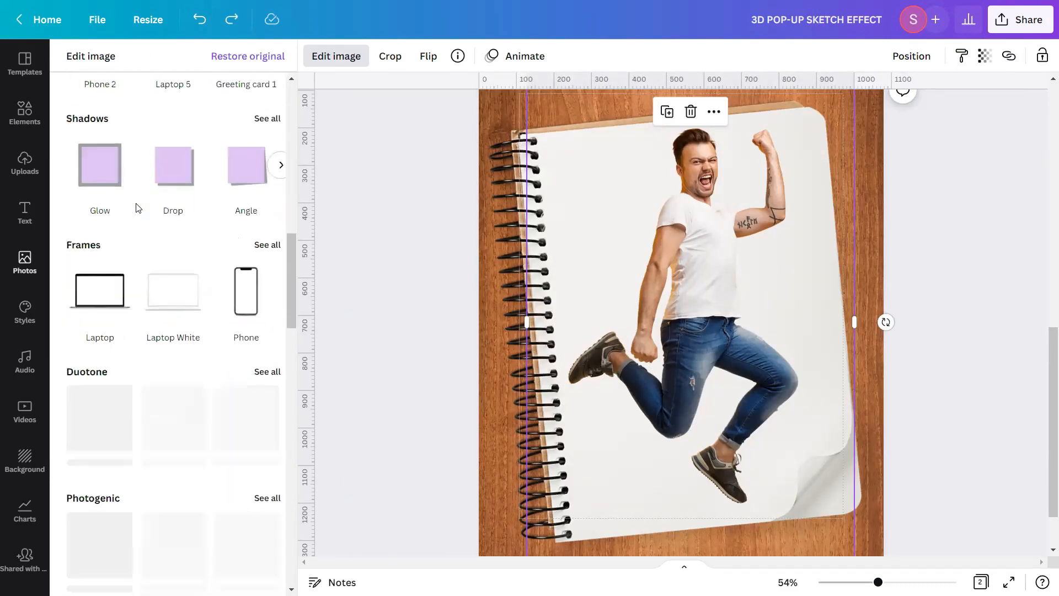
{"action": "scroll", "coordinate": [136, 208], "scroll_direction": "down", "scroll_amount": 1}
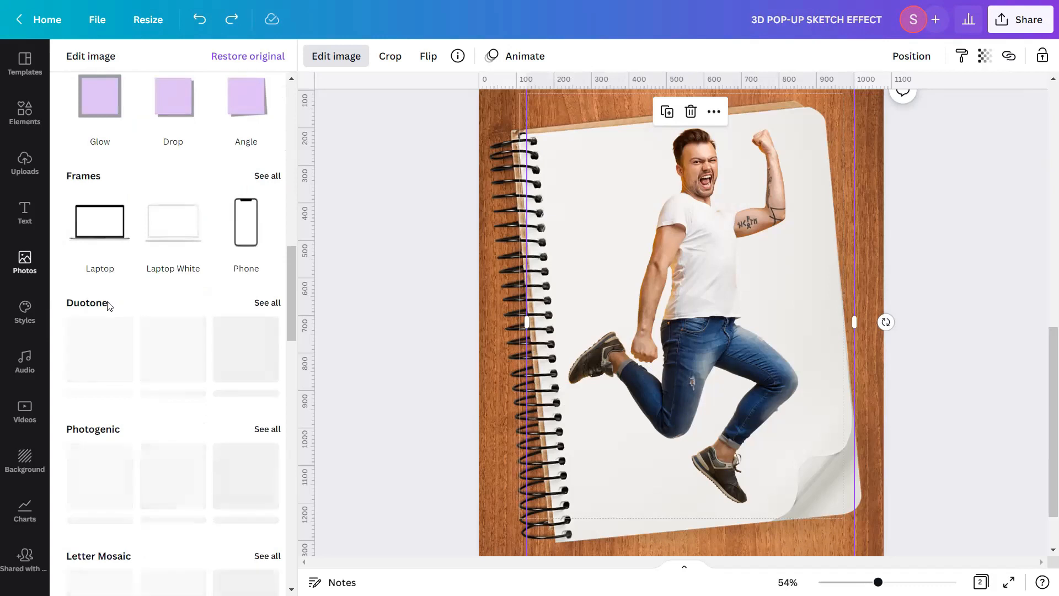
{"action": "left_click", "coordinate": [268, 303]}
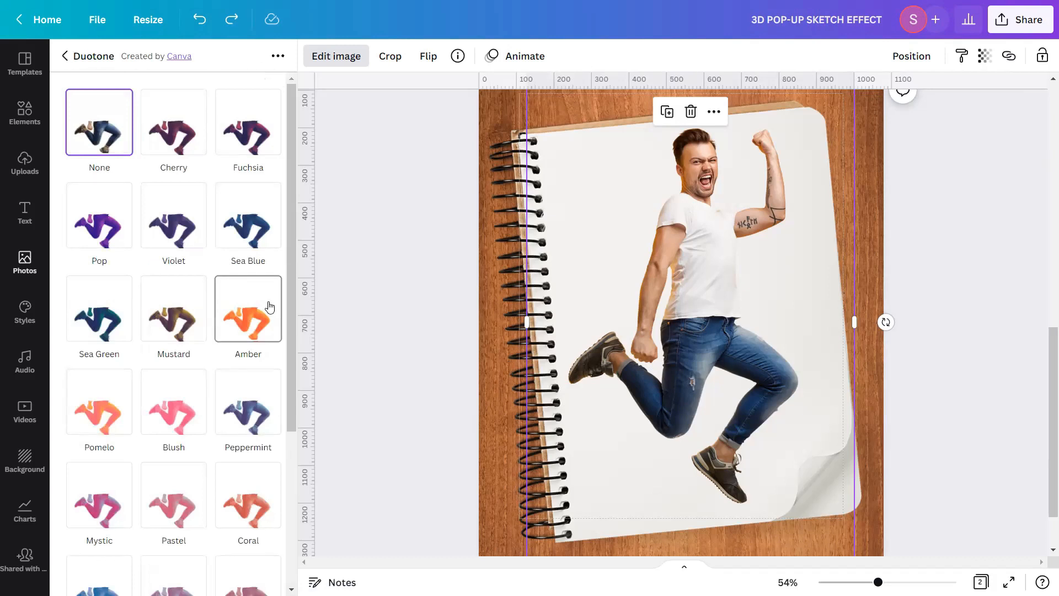
{"action": "scroll", "coordinate": [268, 306], "scroll_direction": "down", "scroll_amount": 5}
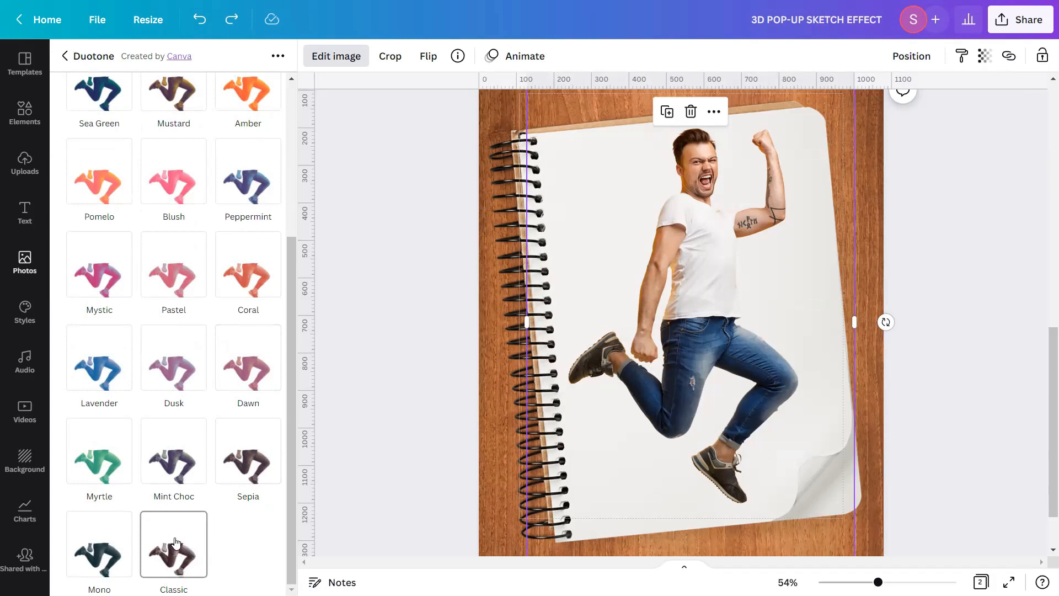
{"action": "left_click", "coordinate": [176, 544]}
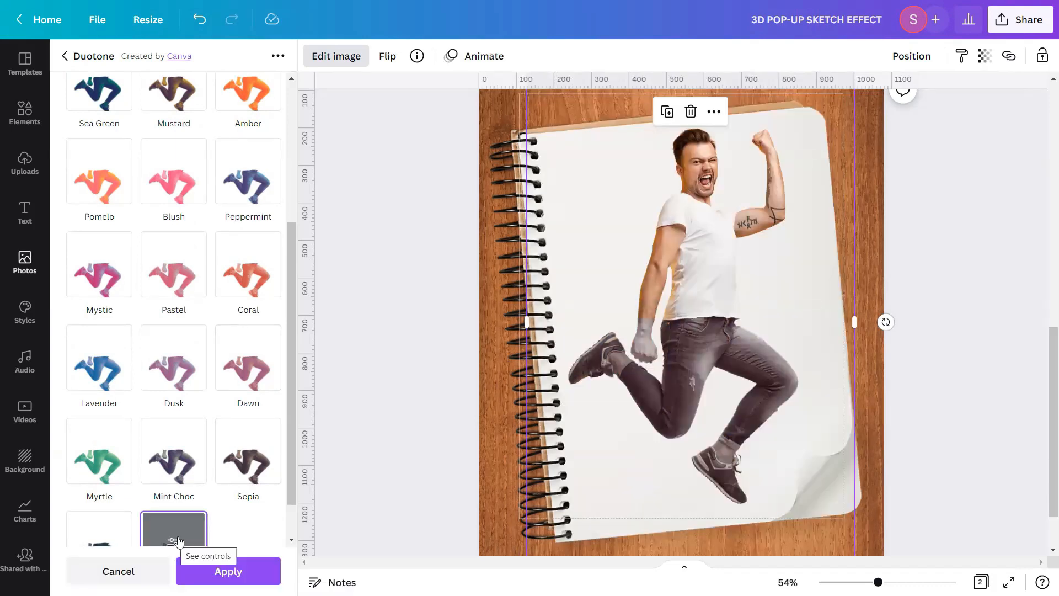
Set the Classic duotone's highlights colour to black for the lower body.
{"action": "left_click", "coordinate": [175, 543]}
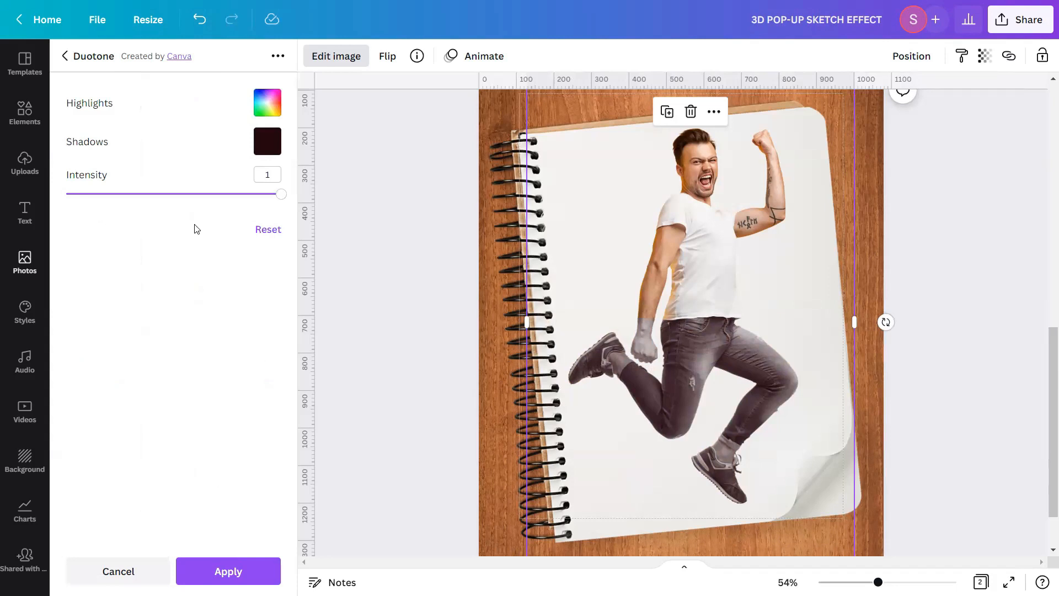
{"action": "left_click", "coordinate": [265, 115]}
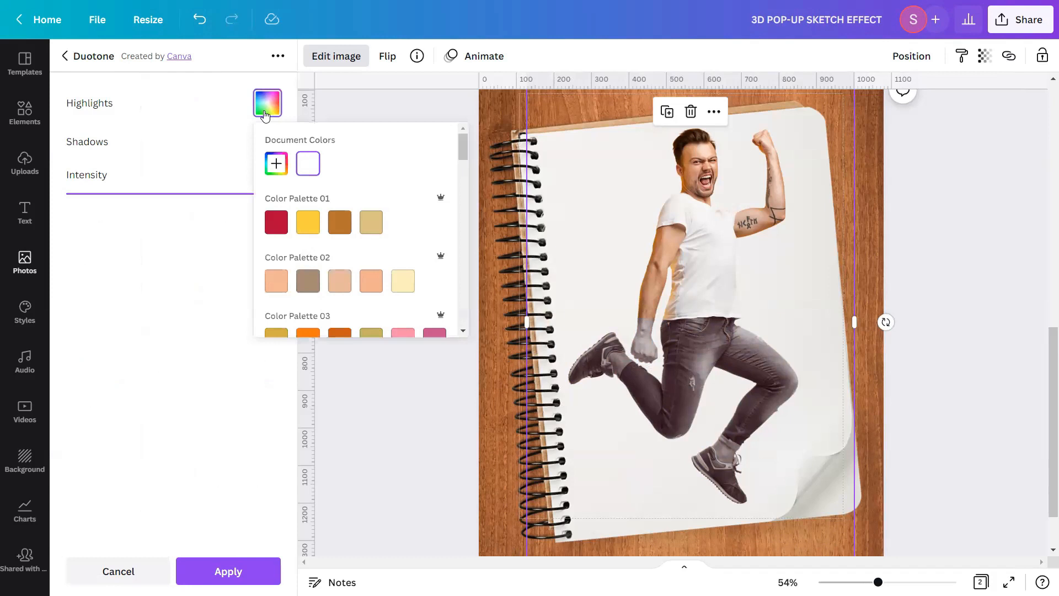
{"action": "scroll", "coordinate": [349, 204], "scroll_direction": "down", "scroll_amount": 5}
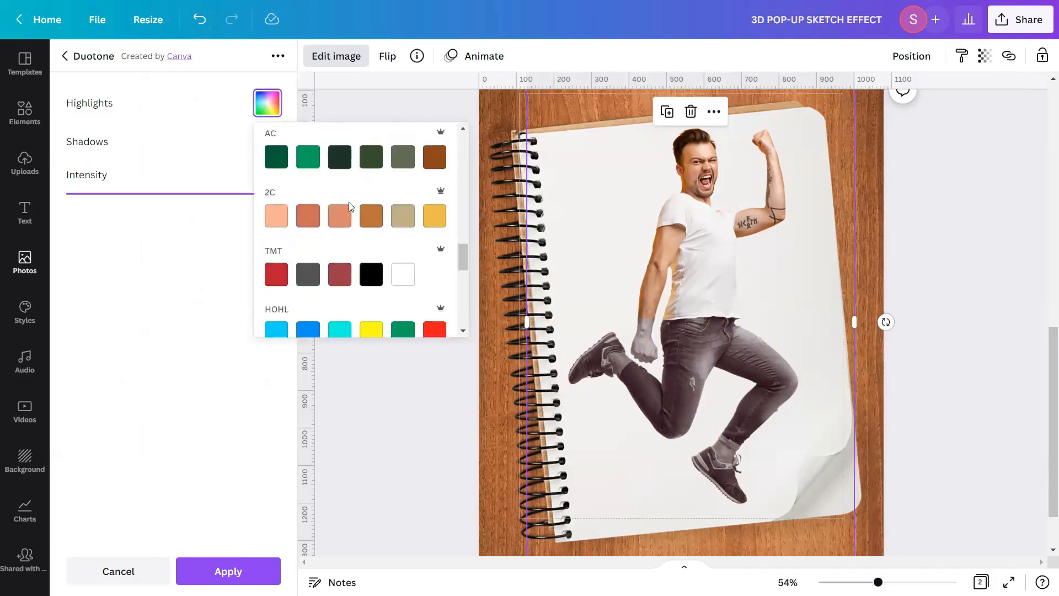
{"action": "scroll", "coordinate": [348, 202], "scroll_direction": "down", "scroll_amount": 2}
{"action": "left_click", "coordinate": [276, 213]}
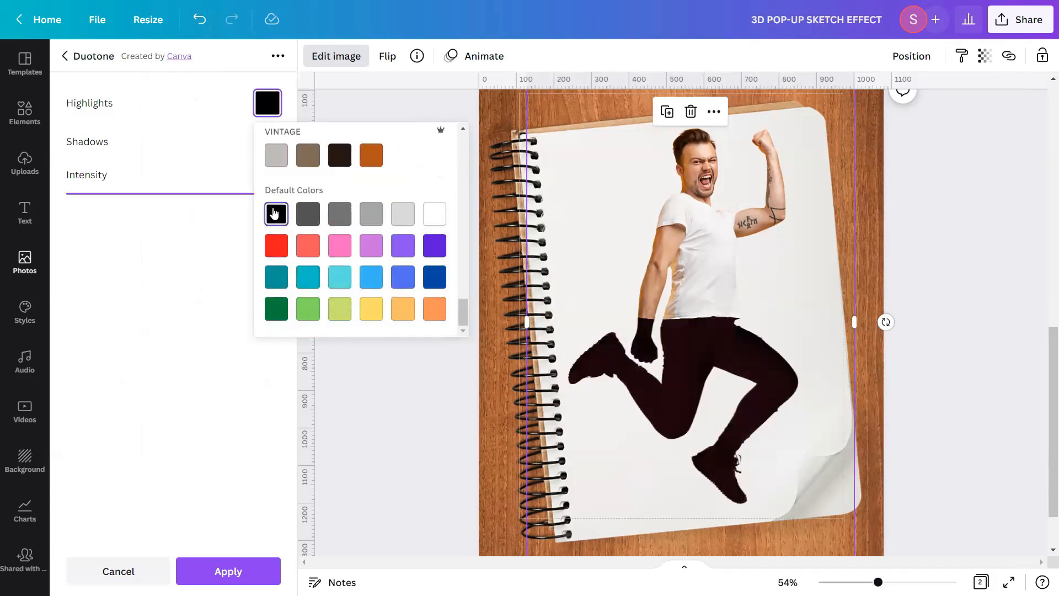
{"action": "left_click", "coordinate": [180, 118]}
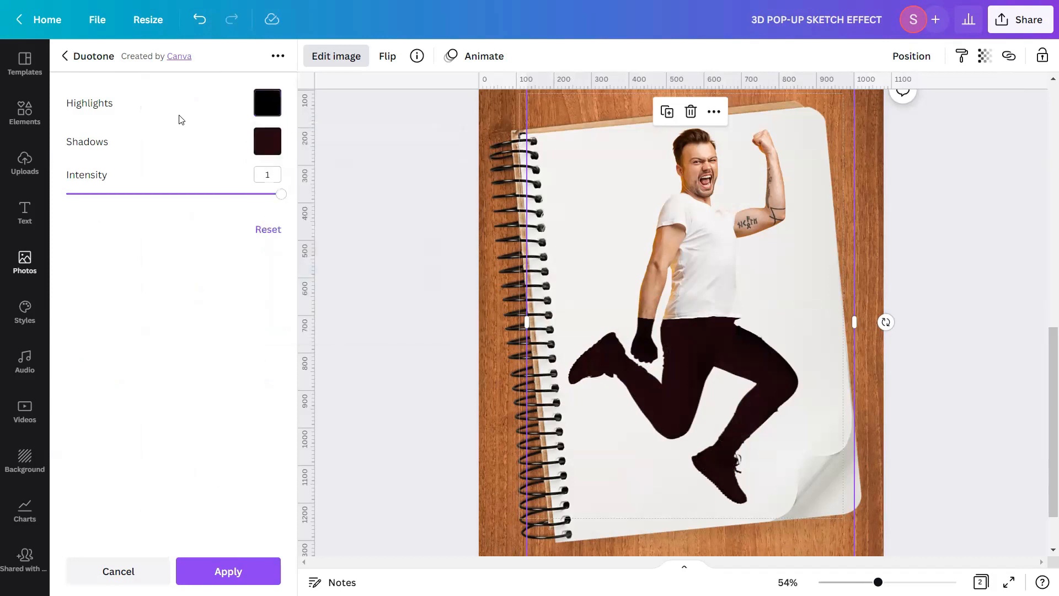
Set the duotone's shadows colour to white and apply the effect to the lower body.
{"action": "left_click", "coordinate": [263, 145]}
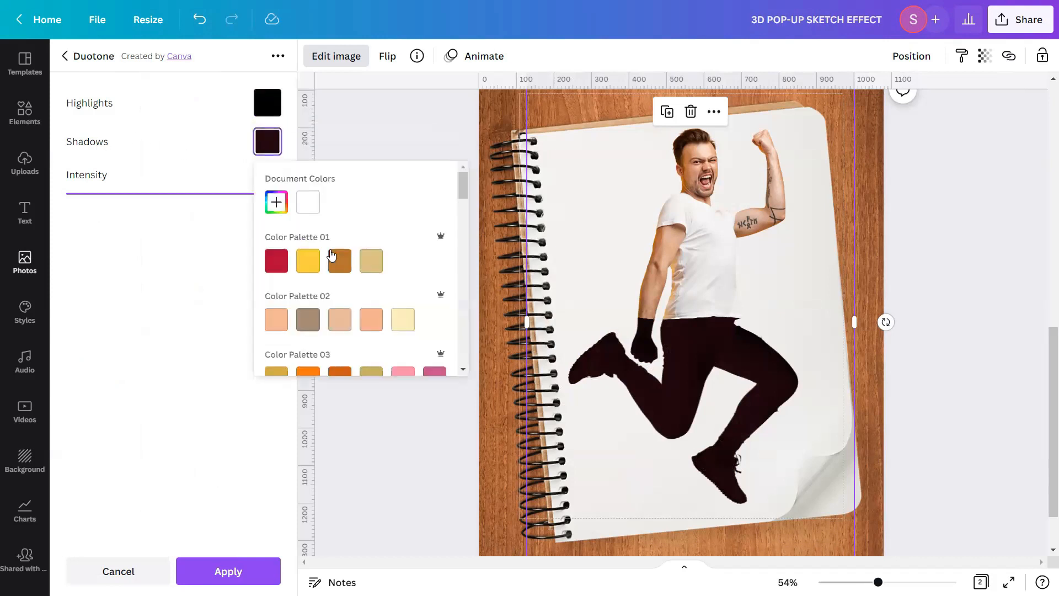
{"action": "scroll", "coordinate": [410, 264], "scroll_direction": "down", "scroll_amount": 10}
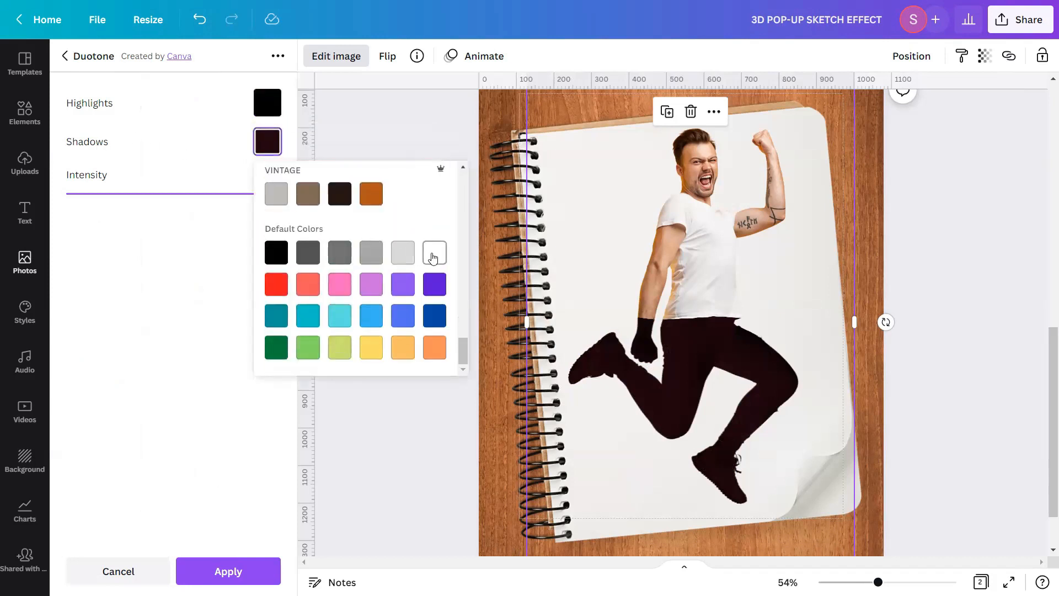
{"action": "left_click", "coordinate": [434, 257]}
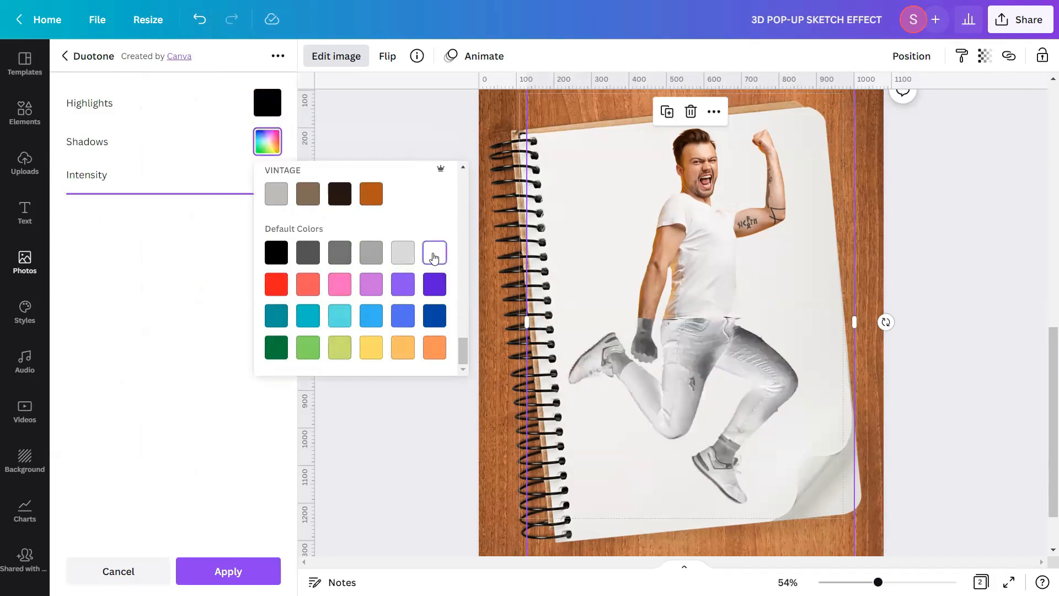
{"action": "left_click", "coordinate": [190, 250]}
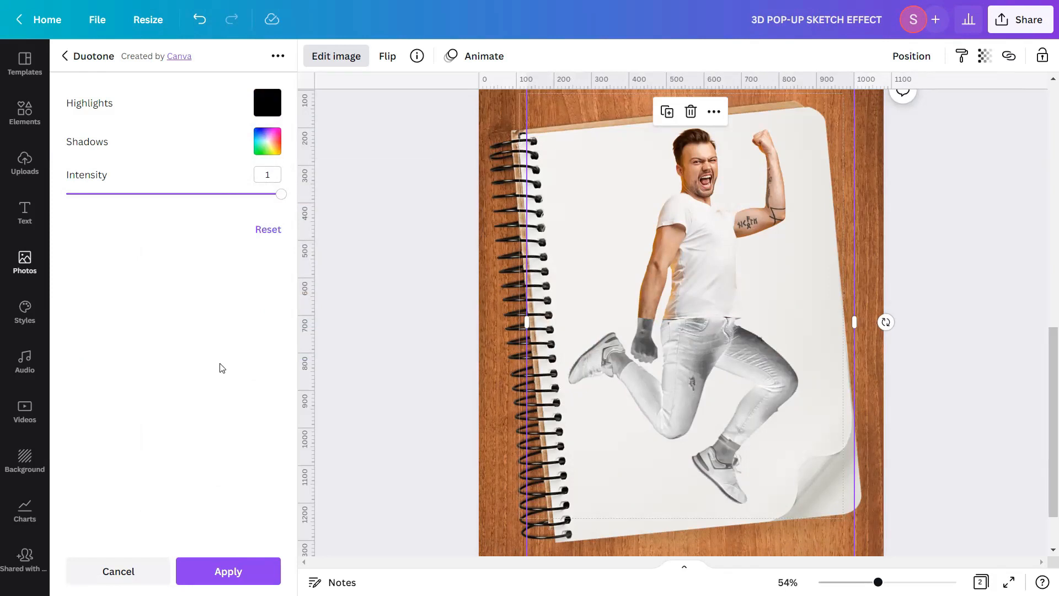
{"action": "left_click", "coordinate": [228, 570]}
{"action": "left_click", "coordinate": [407, 319]}
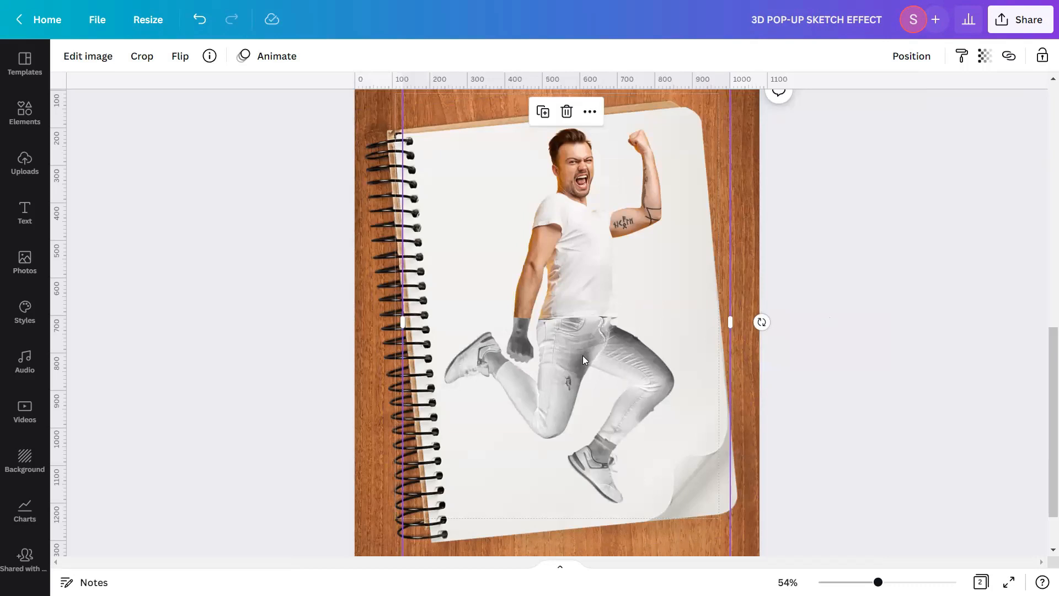
Give the black-and-white lower-body cutout the Trace effect from the Trippy collection.
{"action": "left_click", "coordinate": [105, 56]}
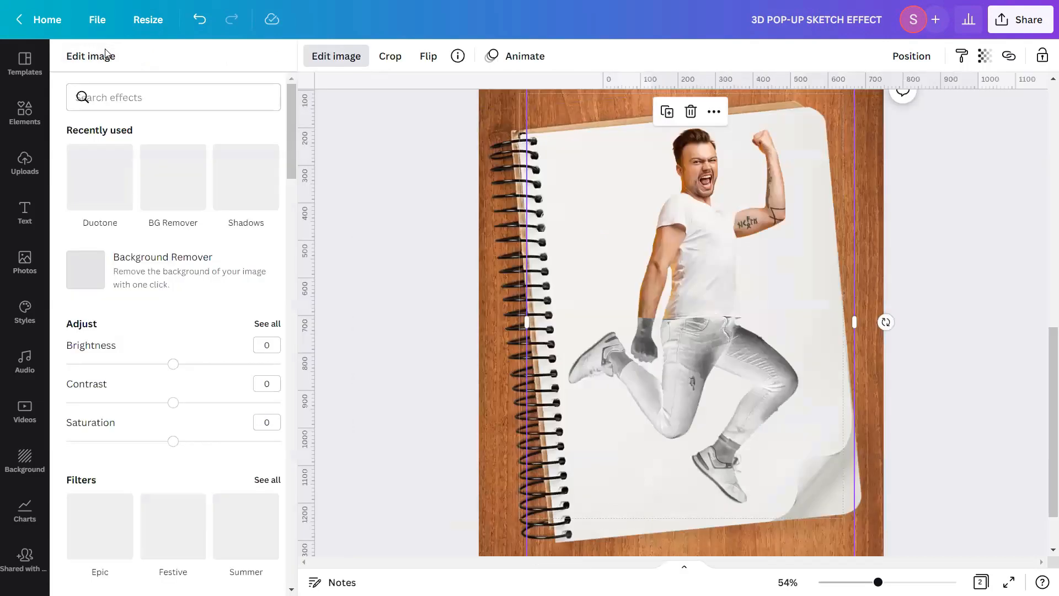
{"action": "scroll", "coordinate": [153, 164], "scroll_direction": "down", "scroll_amount": 5}
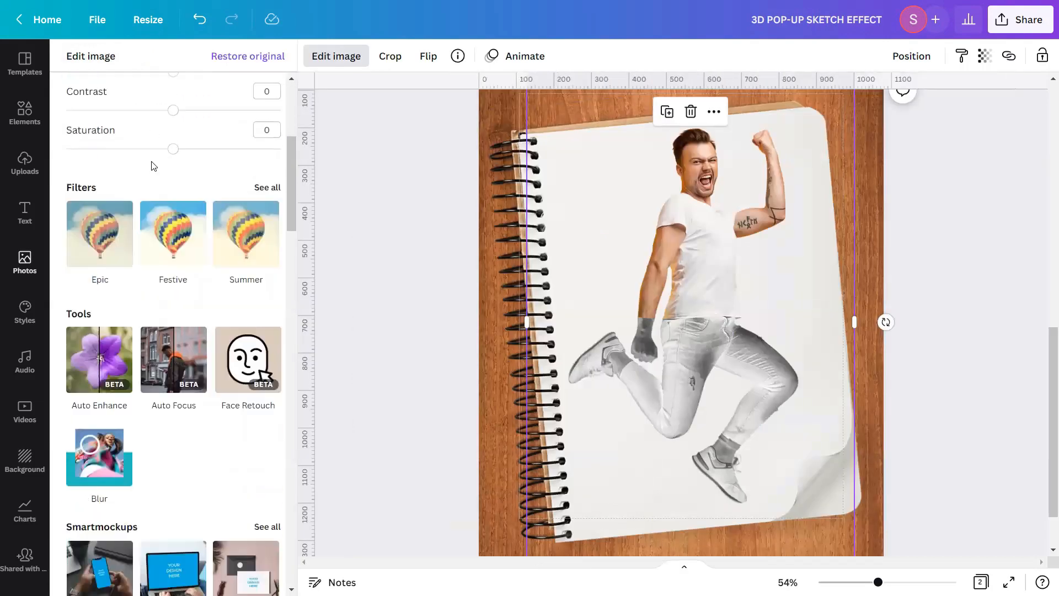
{"action": "scroll", "coordinate": [153, 166], "scroll_direction": "down", "scroll_amount": 10}
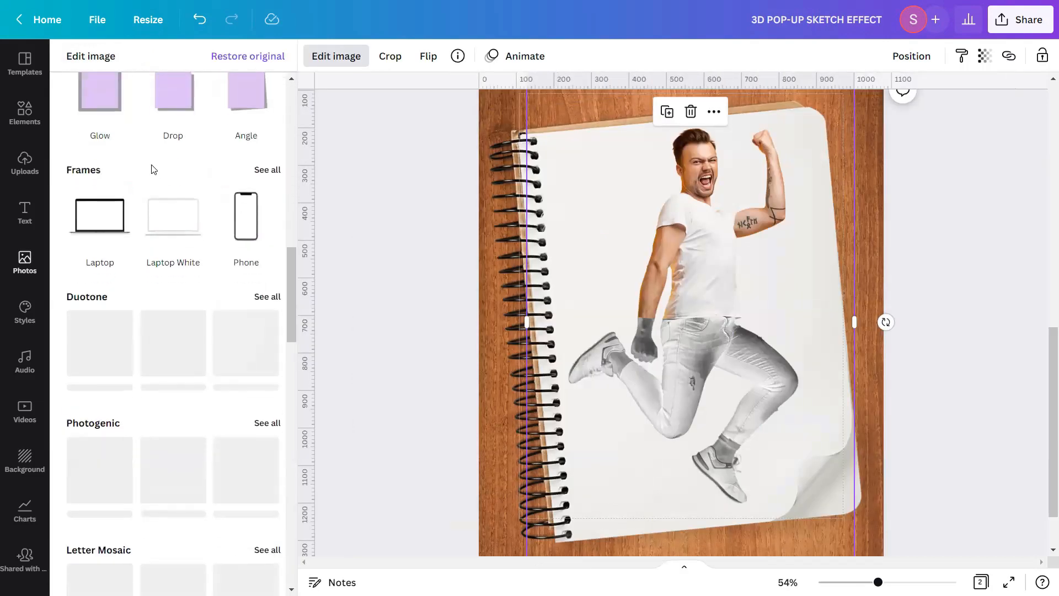
{"action": "scroll", "coordinate": [153, 171], "scroll_direction": "down", "scroll_amount": 8}
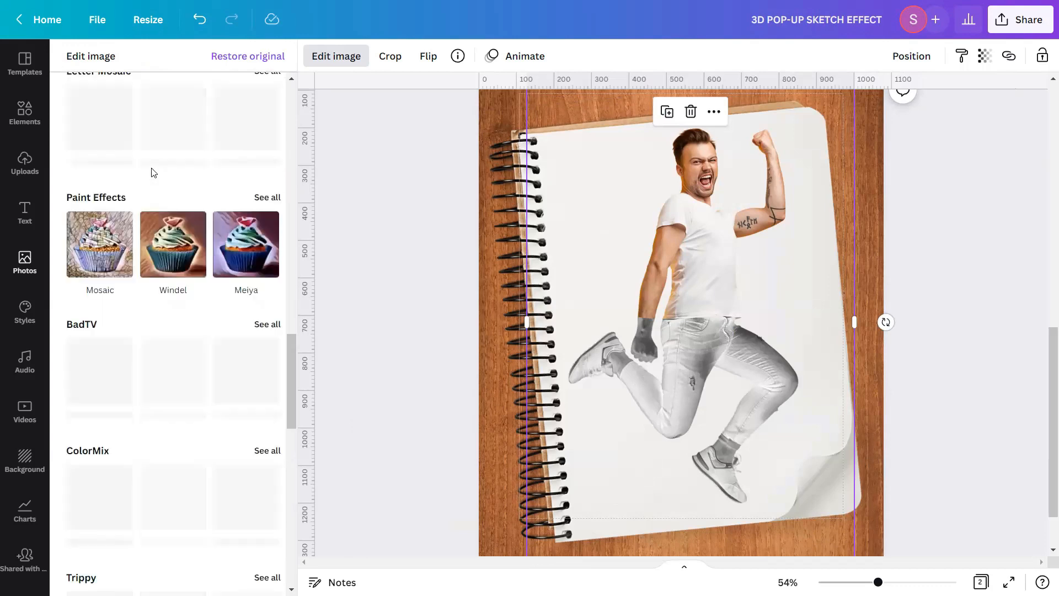
{"action": "scroll", "coordinate": [152, 173], "scroll_direction": "down", "scroll_amount": 6}
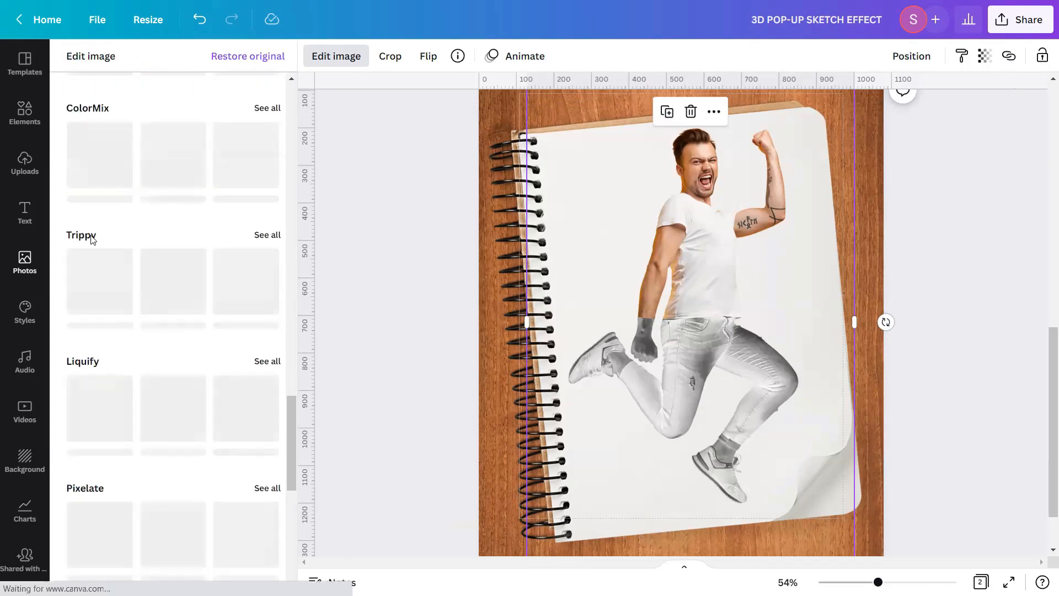
{"action": "left_click", "coordinate": [266, 236]}
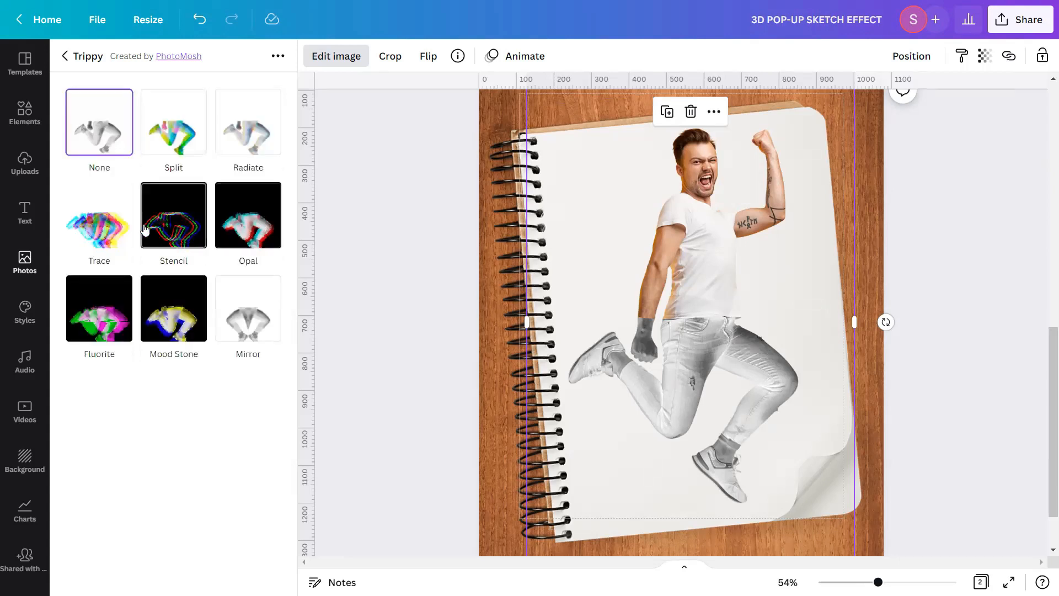
{"action": "left_click", "coordinate": [115, 229]}
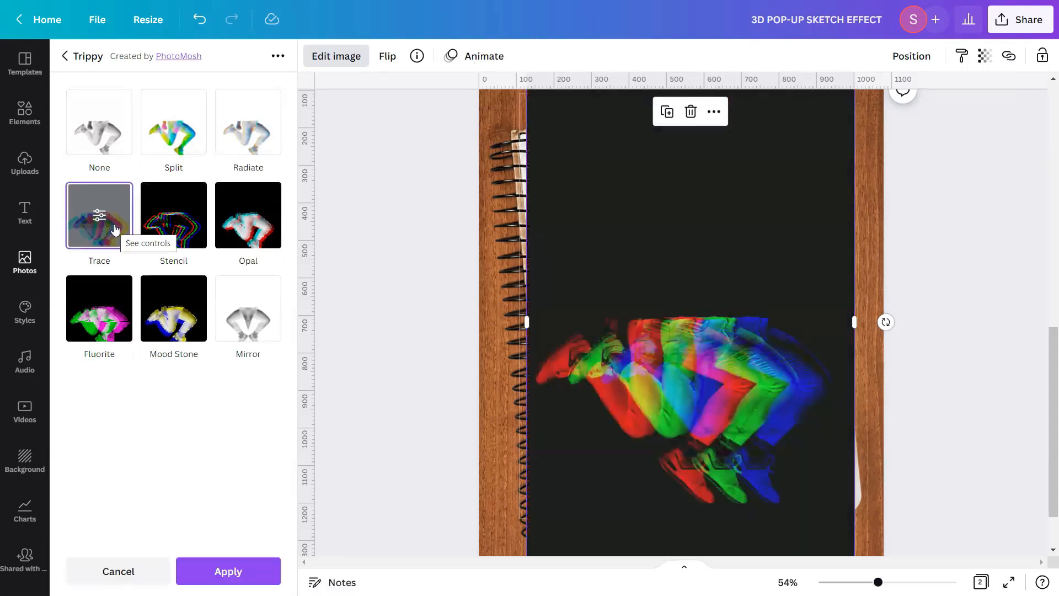
Set the Trace effect's Solarize values to brightness 0.25, power 3 and colorize 1.
{"action": "left_click", "coordinate": [115, 229]}
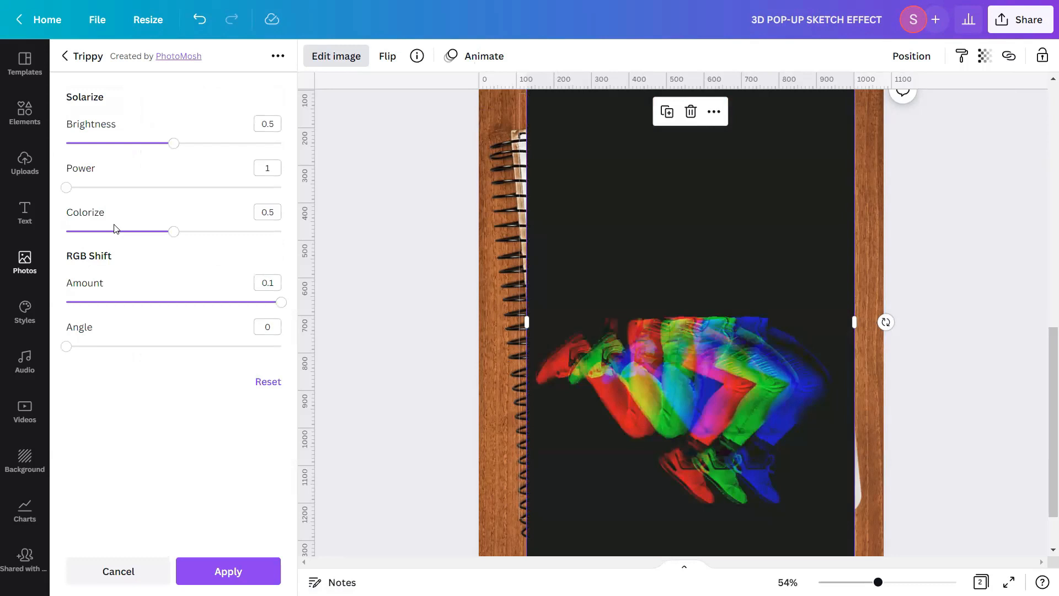
{"action": "left_click", "coordinate": [255, 123]}
{"action": "type", "text": "0.25"}
{"action": "left_click", "coordinate": [276, 170]}
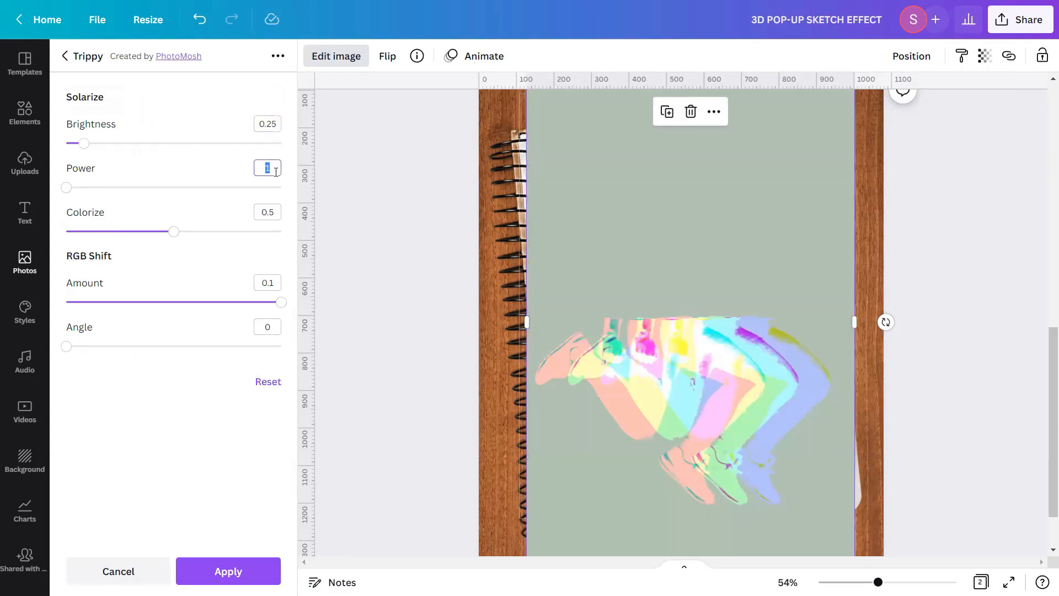
{"action": "type", "text": "3"}
{"action": "left_click", "coordinate": [270, 214]}
{"action": "type", "text": "1"}
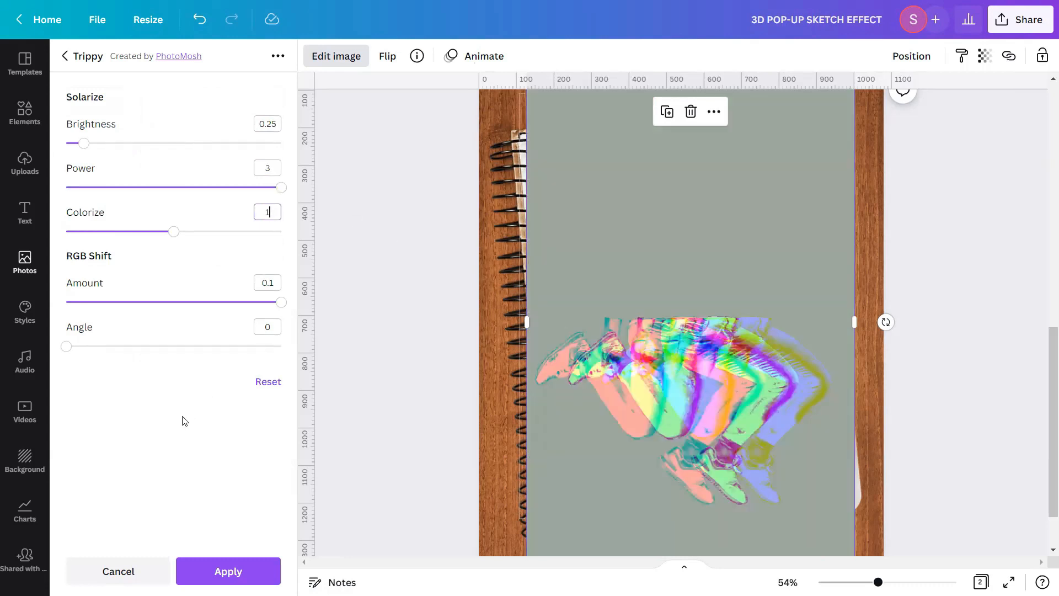
Set the Trace effect's RGB Shift amount to 0 and apply the effect to the lower body.
{"action": "left_click", "coordinate": [271, 283]}
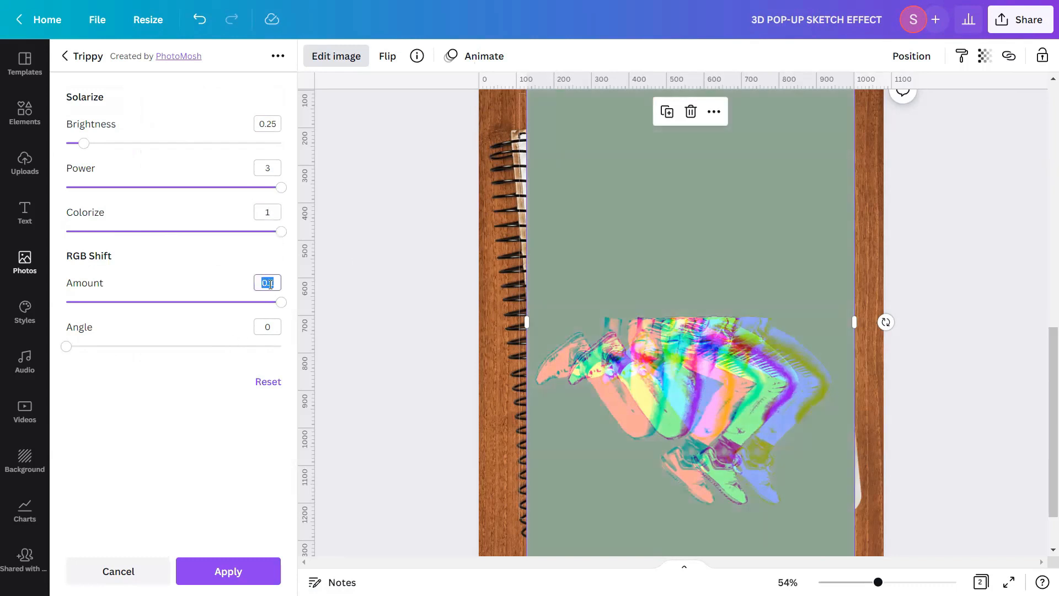
{"action": "type", "text": "0"}
{"action": "left_click", "coordinate": [214, 429]}
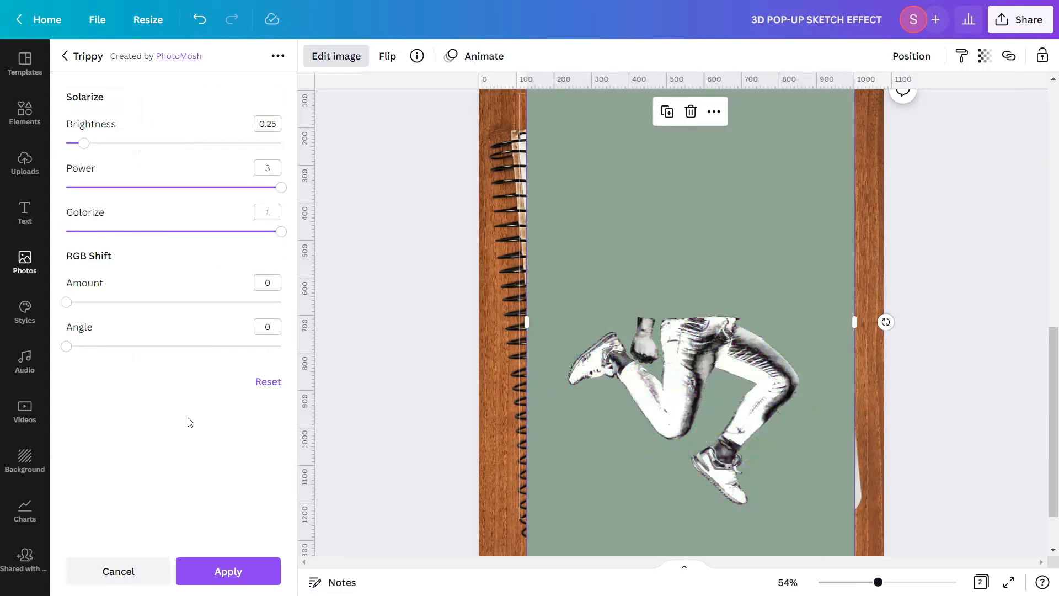
{"action": "left_click", "coordinate": [234, 572]}
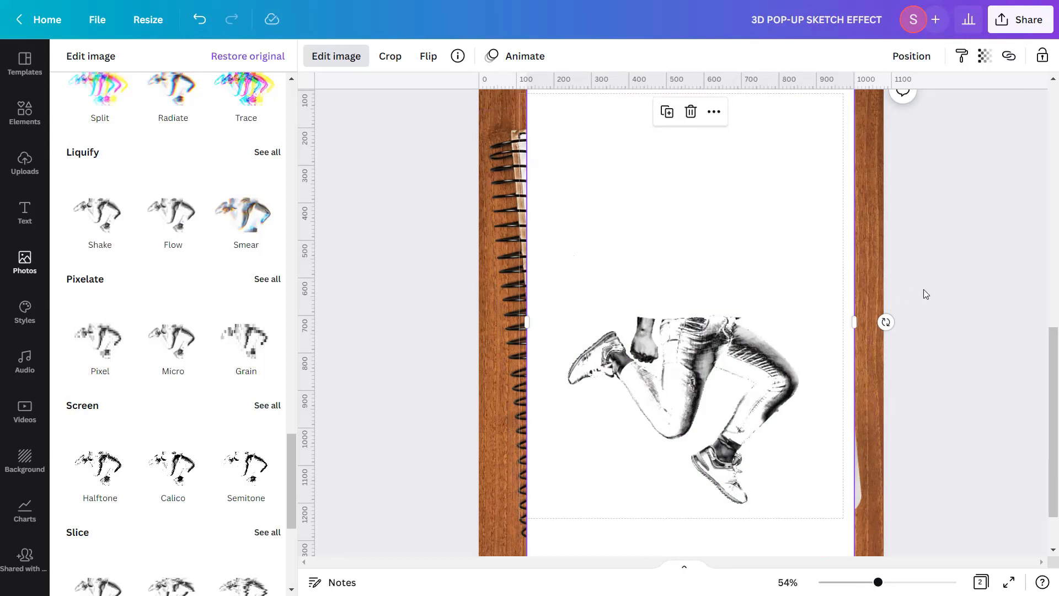
{"action": "key", "text": "Escape"}
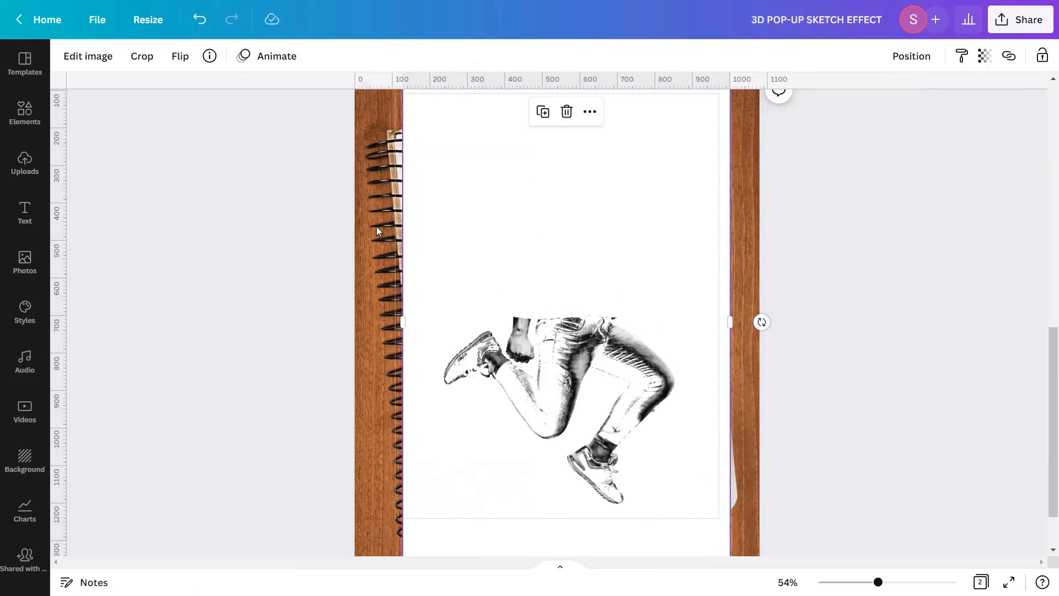
Remove the background around the sketched lower body again and apply the removal.
{"action": "left_click", "coordinate": [95, 60]}
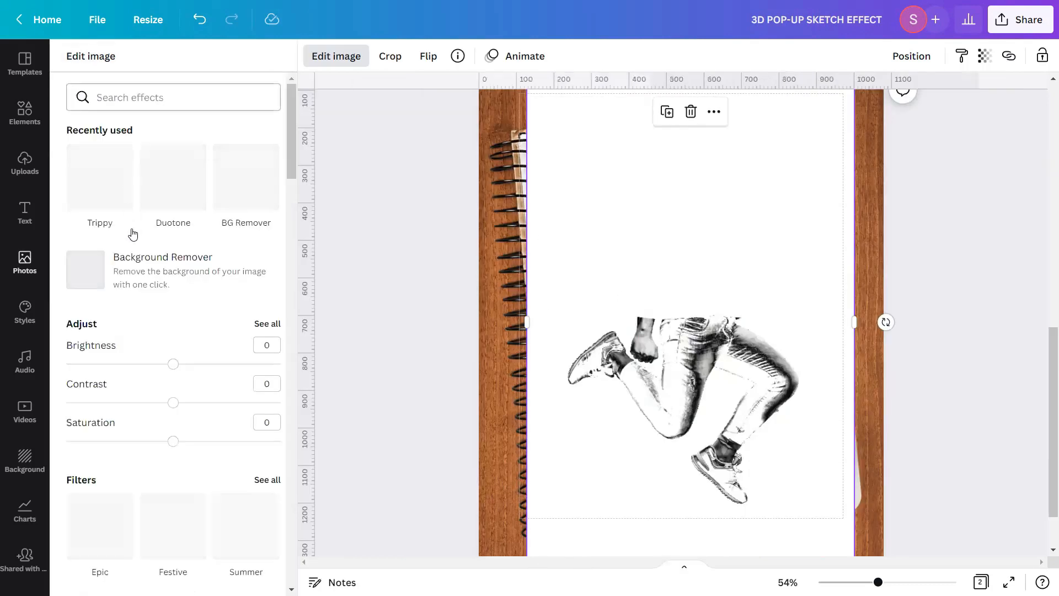
{"action": "left_click", "coordinate": [135, 275]}
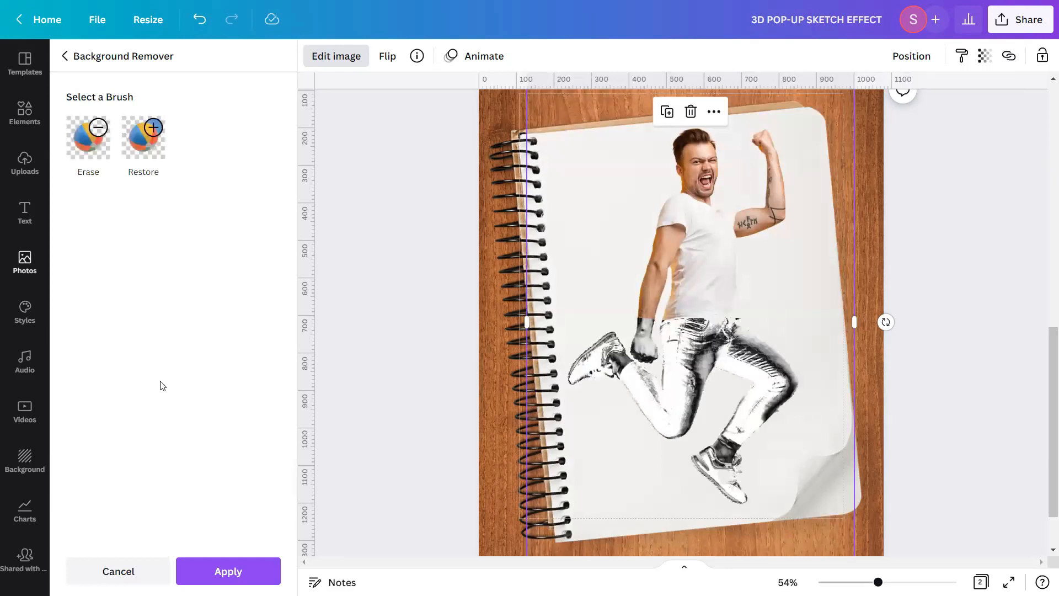
{"action": "left_click", "coordinate": [223, 571]}
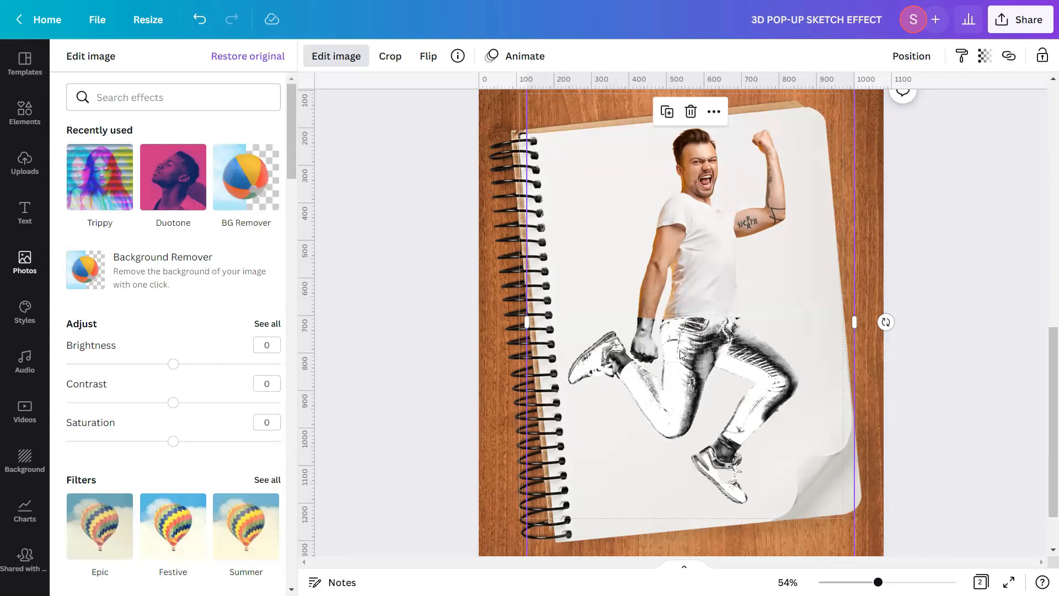
Give the sketched lower body the Classic Duotone effect and open the effect's colour settings.
{"action": "left_click", "coordinate": [161, 176]}
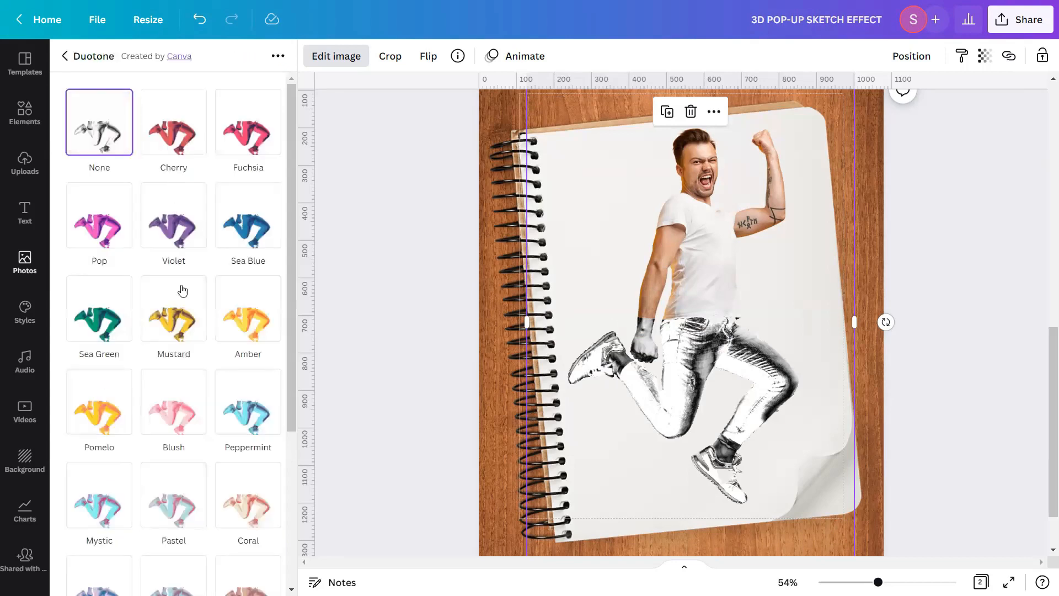
{"action": "scroll", "coordinate": [238, 349], "scroll_direction": "down", "scroll_amount": 4}
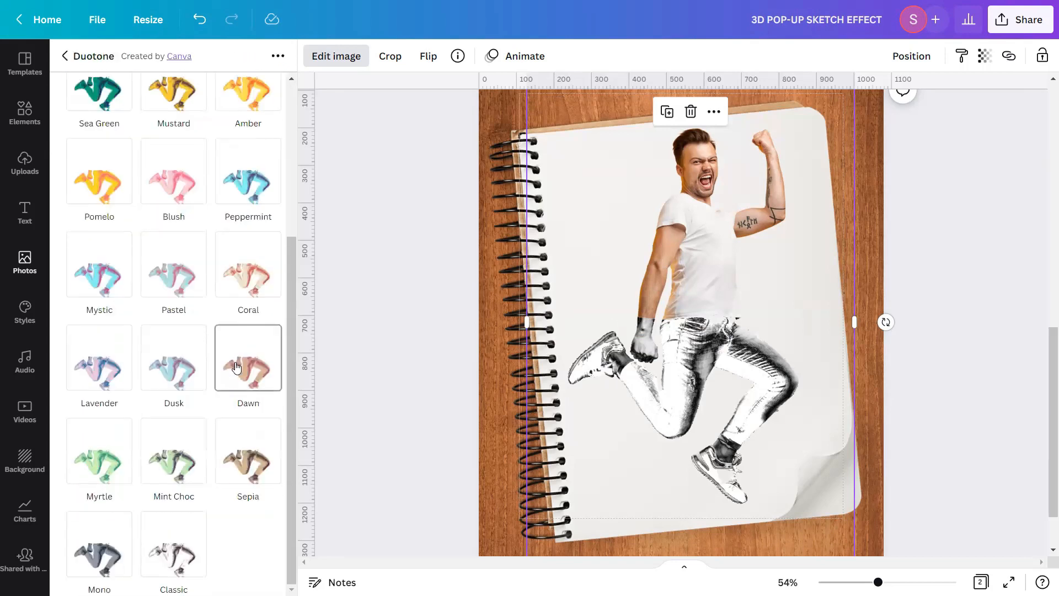
{"action": "left_click", "coordinate": [168, 544]}
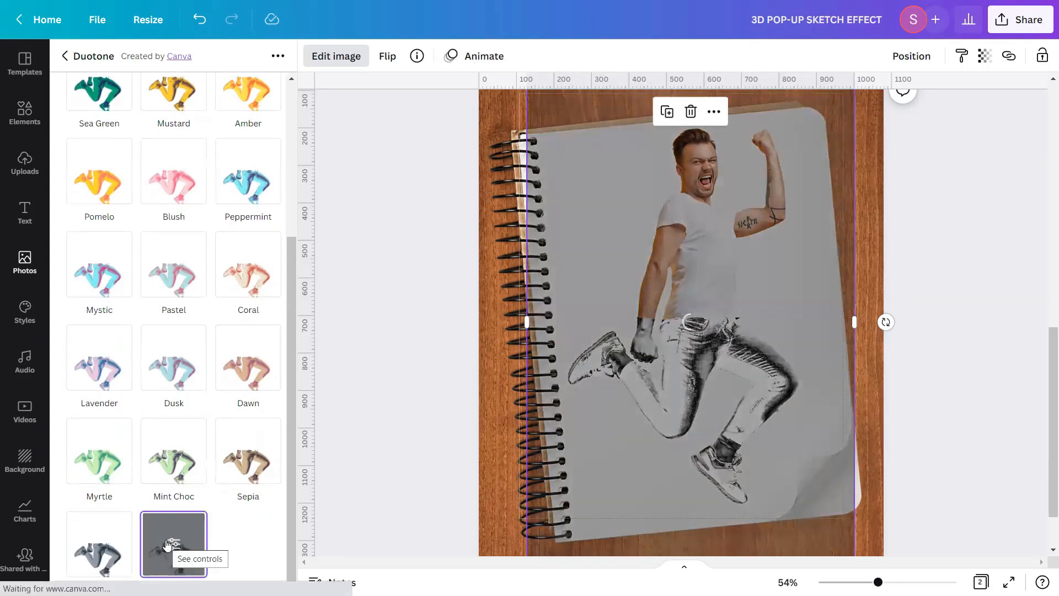
{"action": "left_click", "coordinate": [168, 545]}
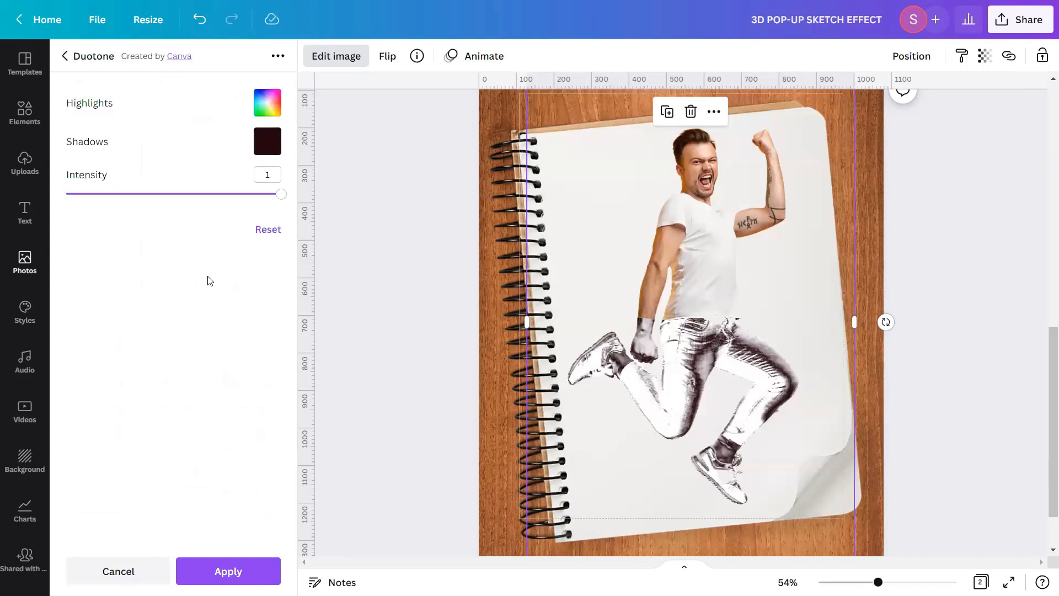
Set the Duotone highlights colour to #F3F2F0 by sampling the blank notebook page beside the man.
{"action": "left_click", "coordinate": [266, 106]}
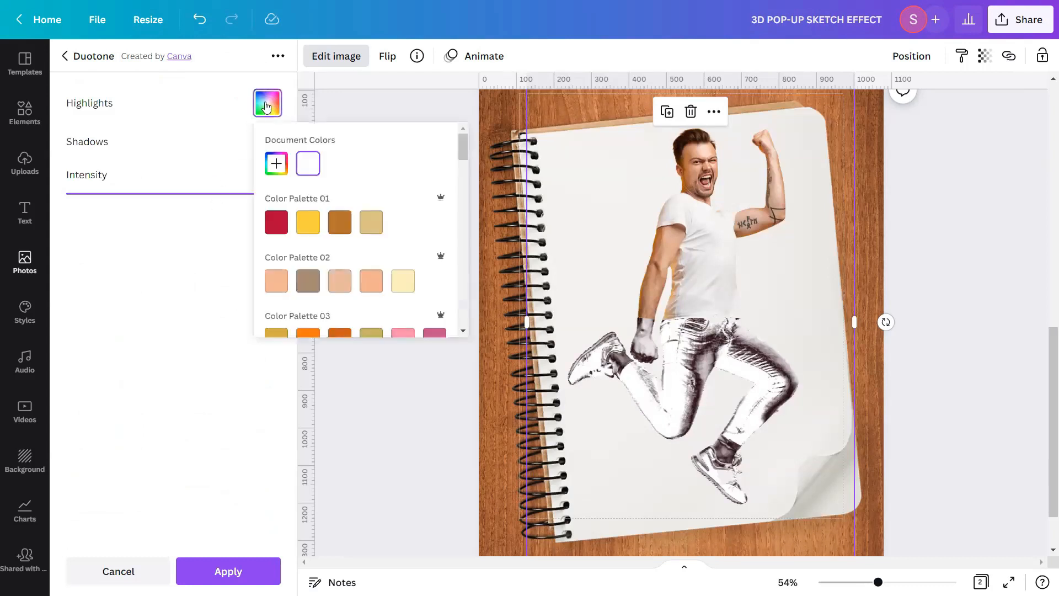
{"action": "left_click", "coordinate": [275, 168]}
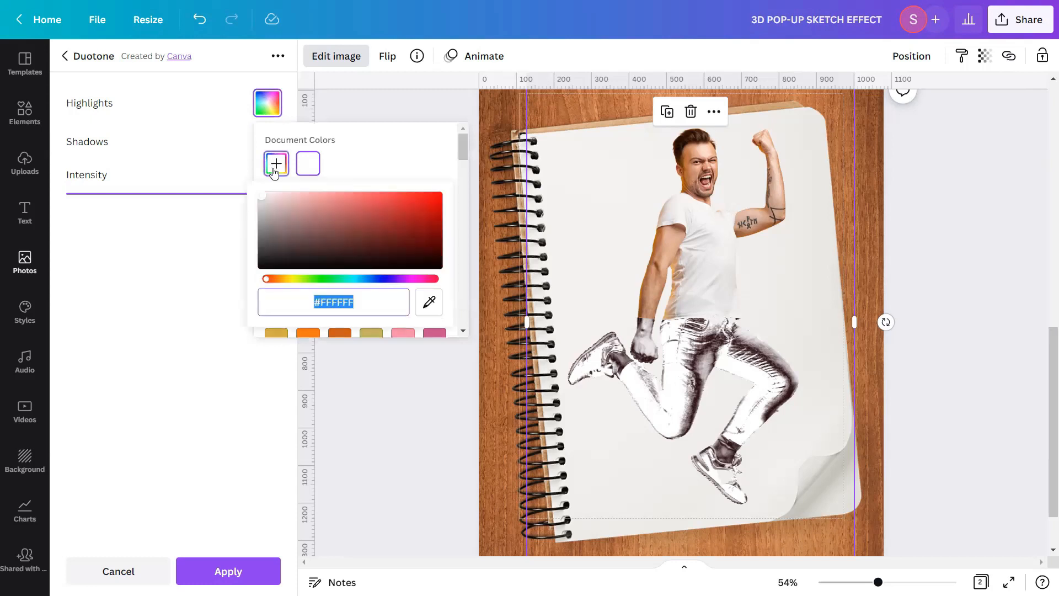
{"action": "left_click", "coordinate": [429, 302]}
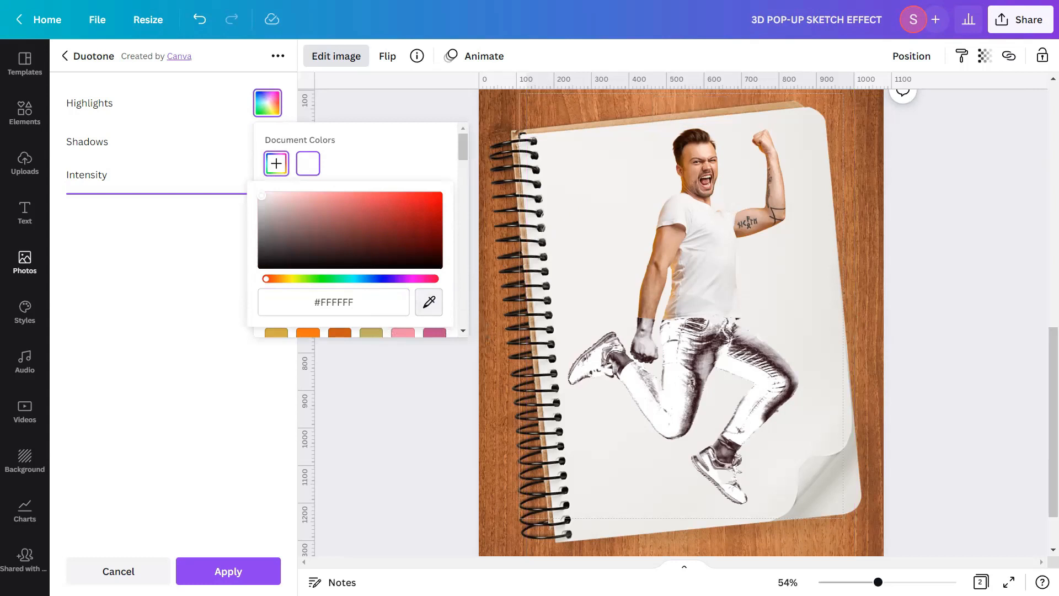
{"action": "left_click", "coordinate": [603, 215]}
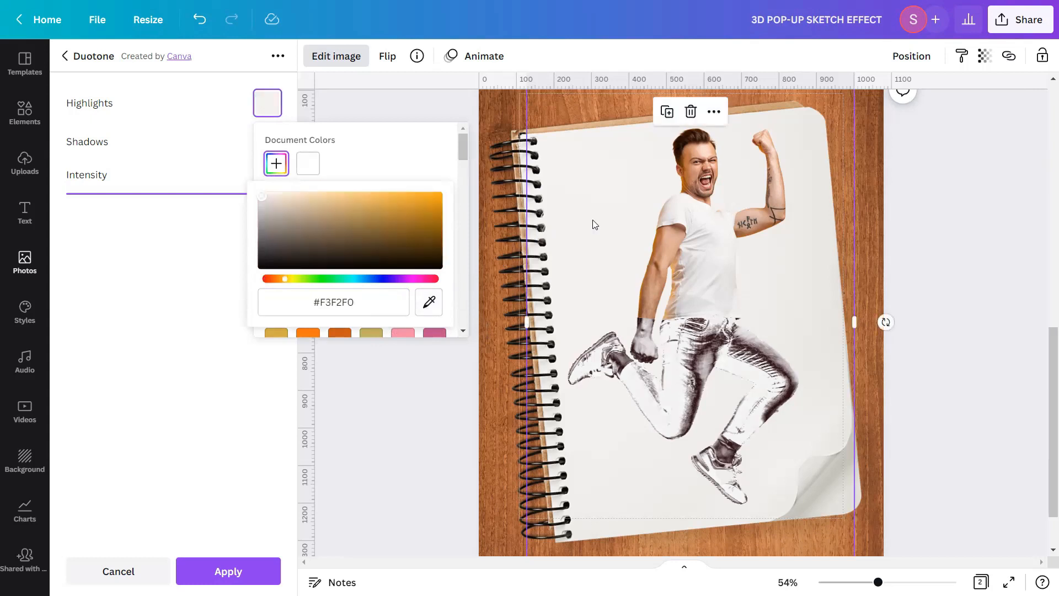
{"action": "left_click", "coordinate": [204, 310]}
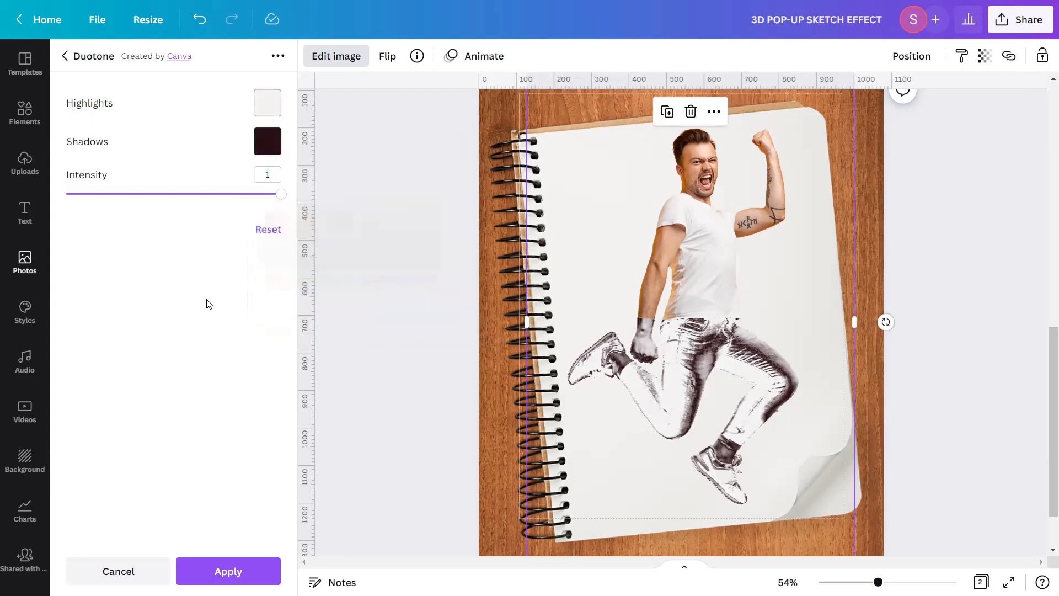
Set the Duotone shadows colour to black #000000 and apply the effect to the lower body.
{"action": "left_click", "coordinate": [269, 157]}
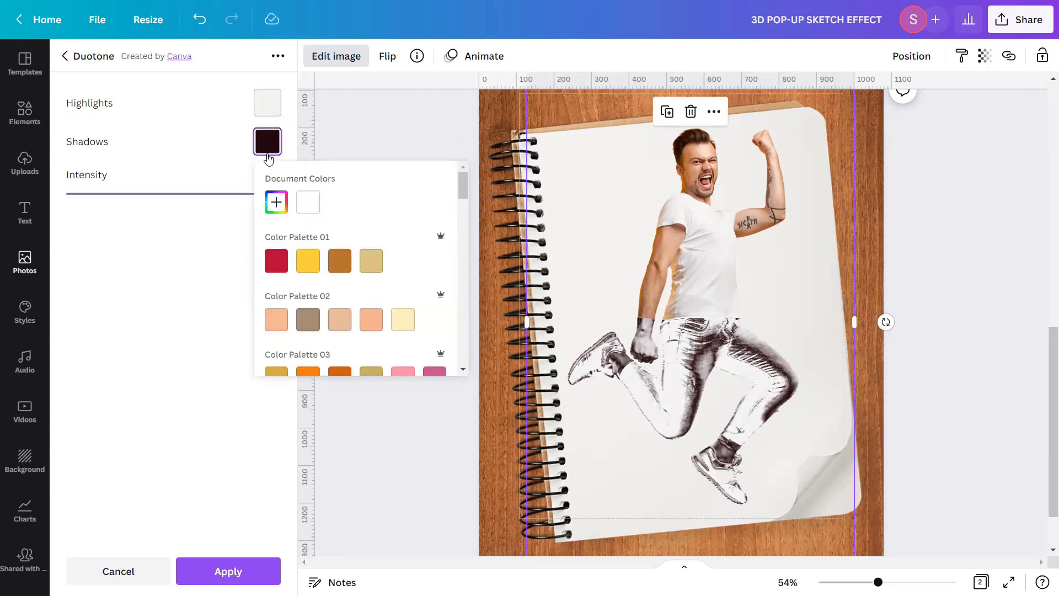
{"action": "scroll", "coordinate": [278, 251], "scroll_direction": "down", "scroll_amount": 10}
{"action": "scroll", "coordinate": [278, 251], "scroll_direction": "down", "scroll_amount": 2}
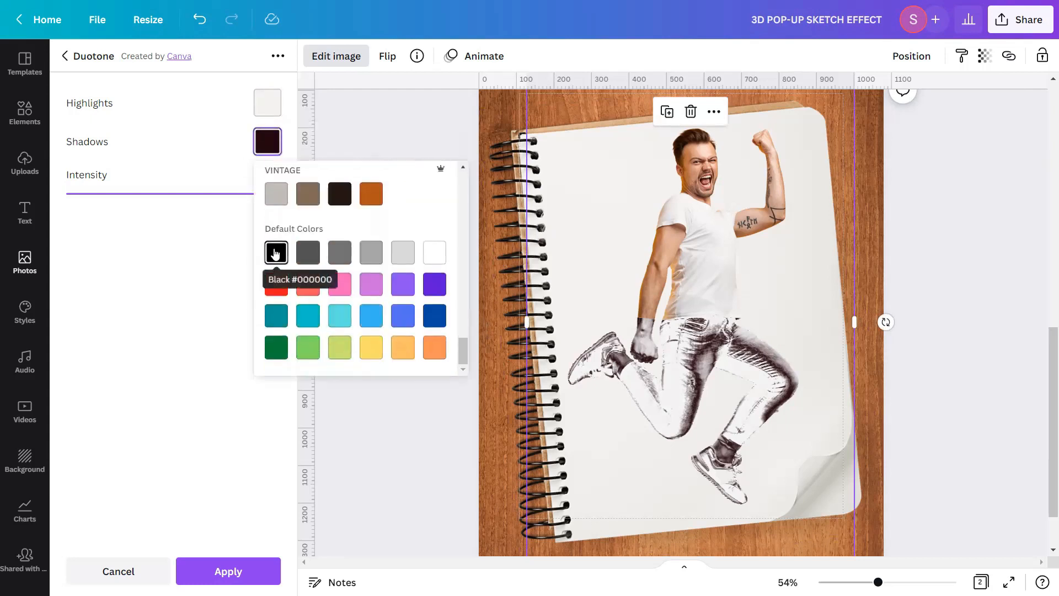
{"action": "left_click", "coordinate": [275, 253]}
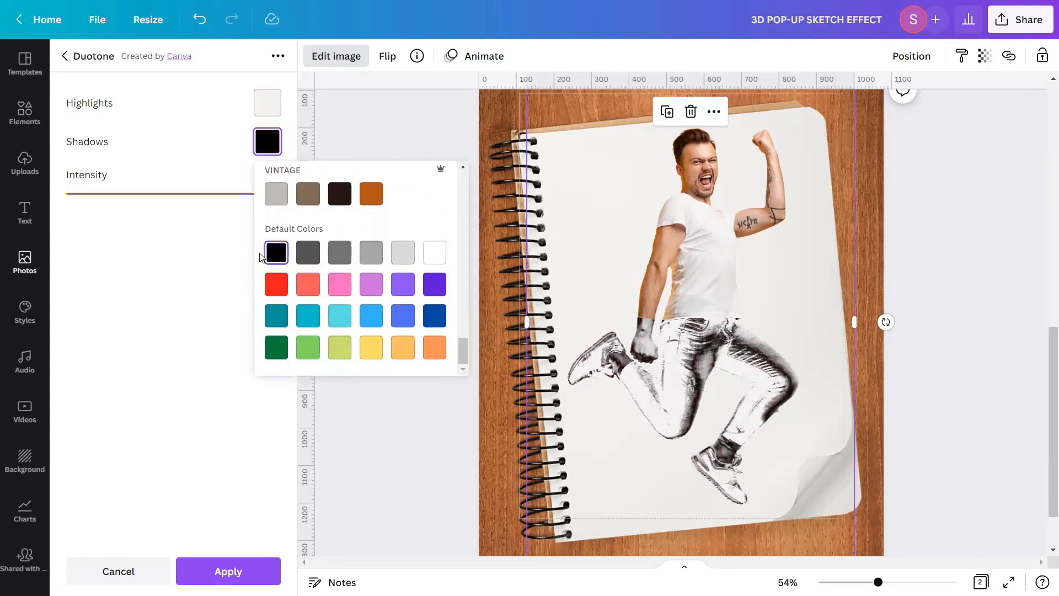
{"action": "left_click", "coordinate": [179, 274]}
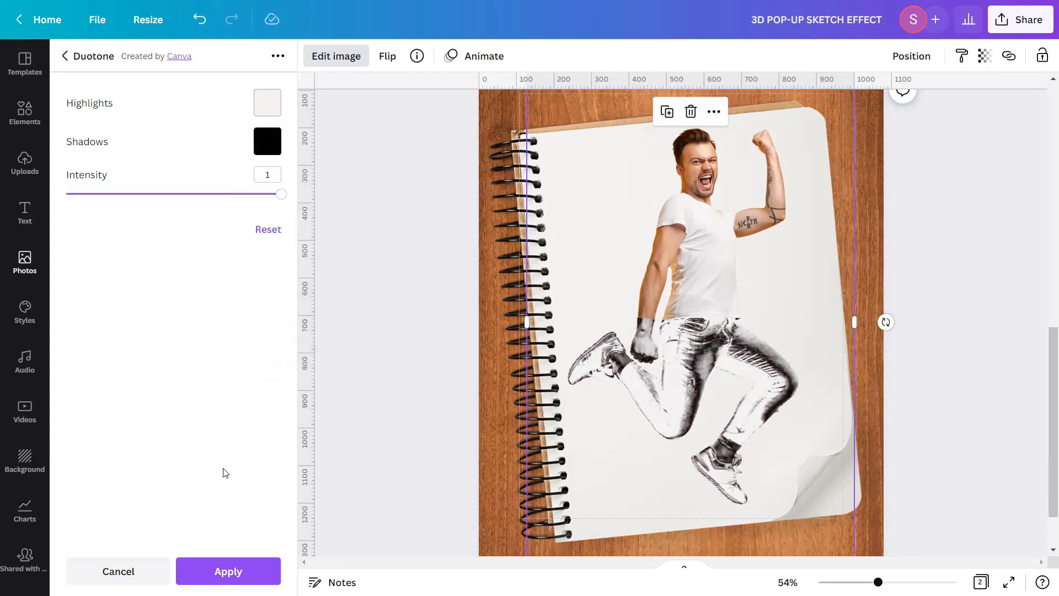
{"action": "left_click", "coordinate": [228, 571]}
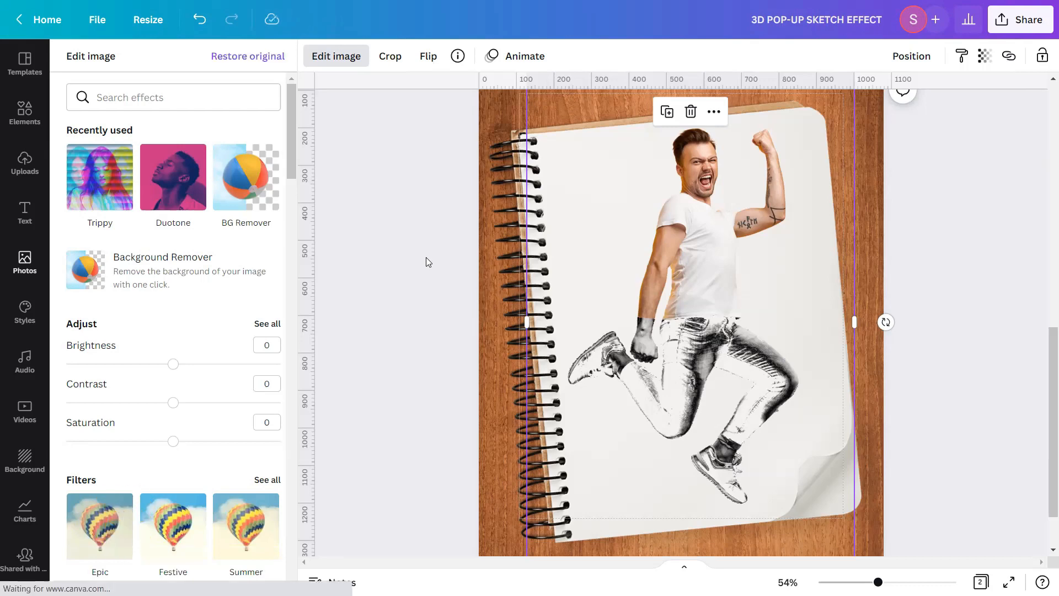
{"action": "left_click", "coordinate": [426, 257]}
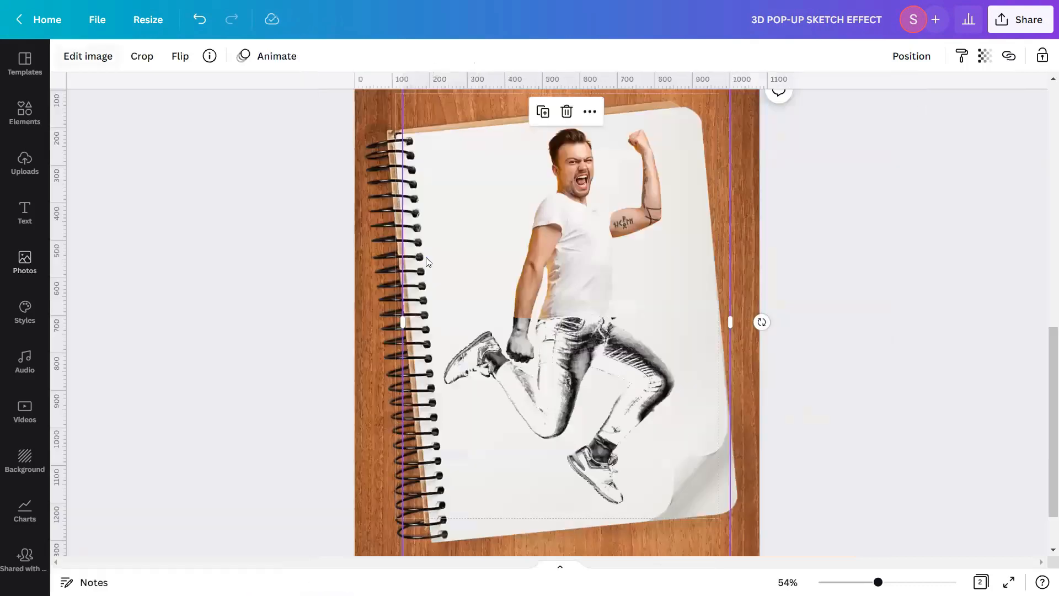
{"action": "left_click", "coordinate": [829, 300]}
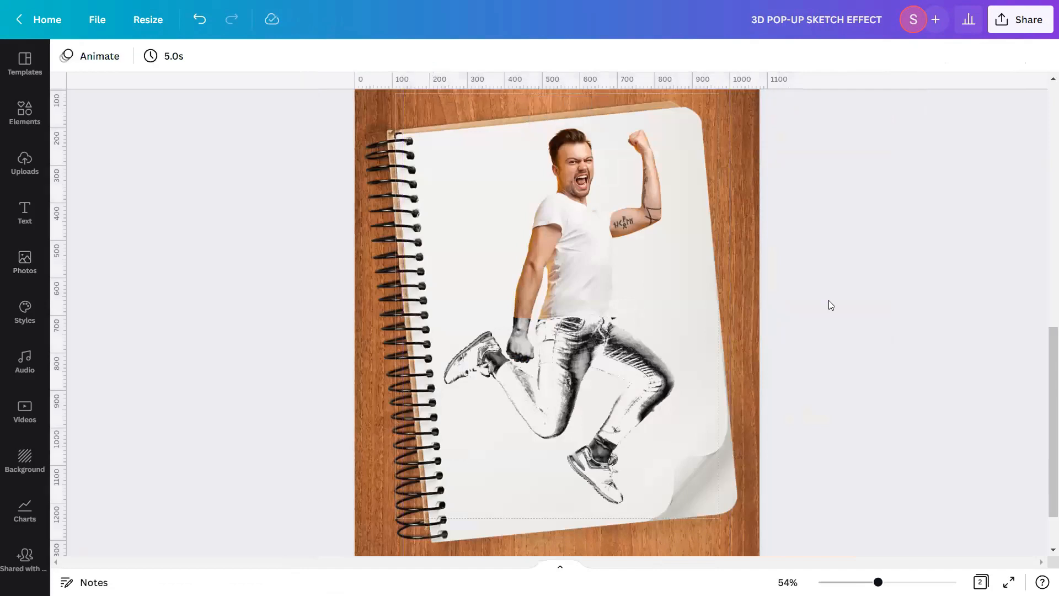
Set the Blur adjustment of the sketched lower body to -5.
{"action": "left_click", "coordinate": [570, 361]}
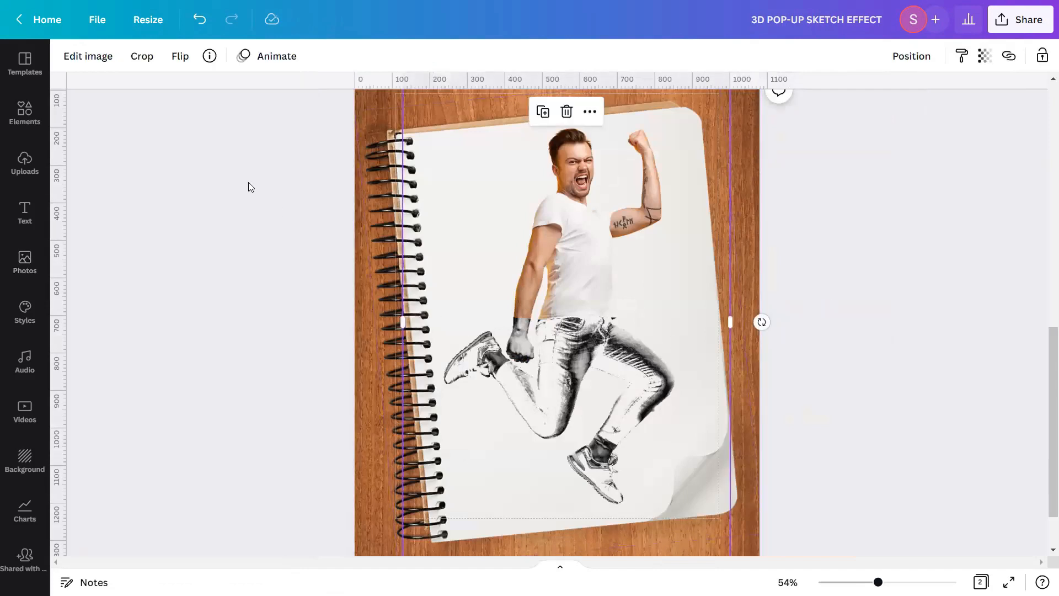
{"action": "left_click", "coordinate": [92, 56]}
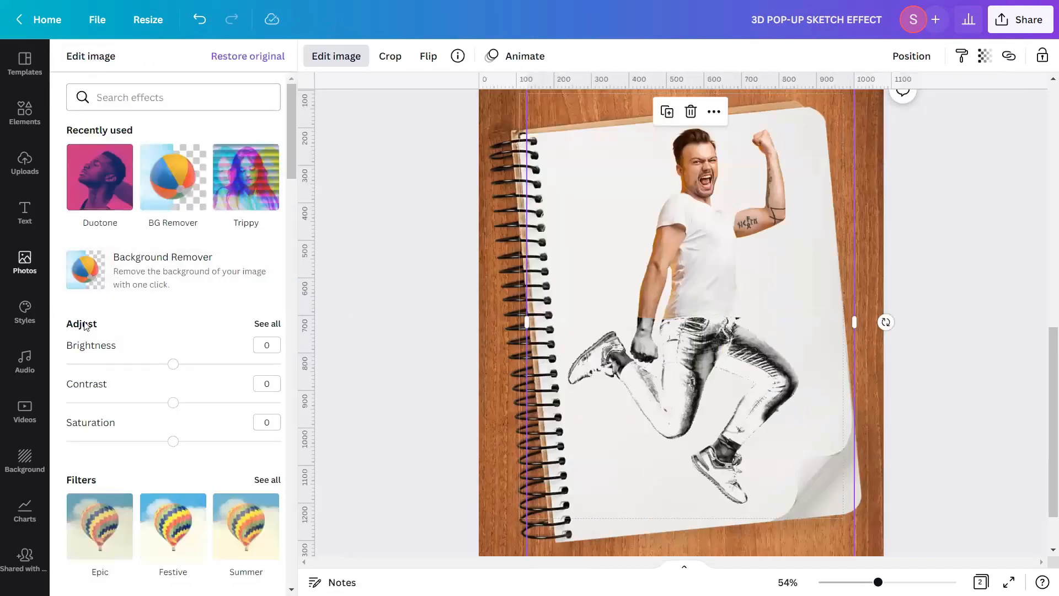
{"action": "left_click", "coordinate": [269, 323]}
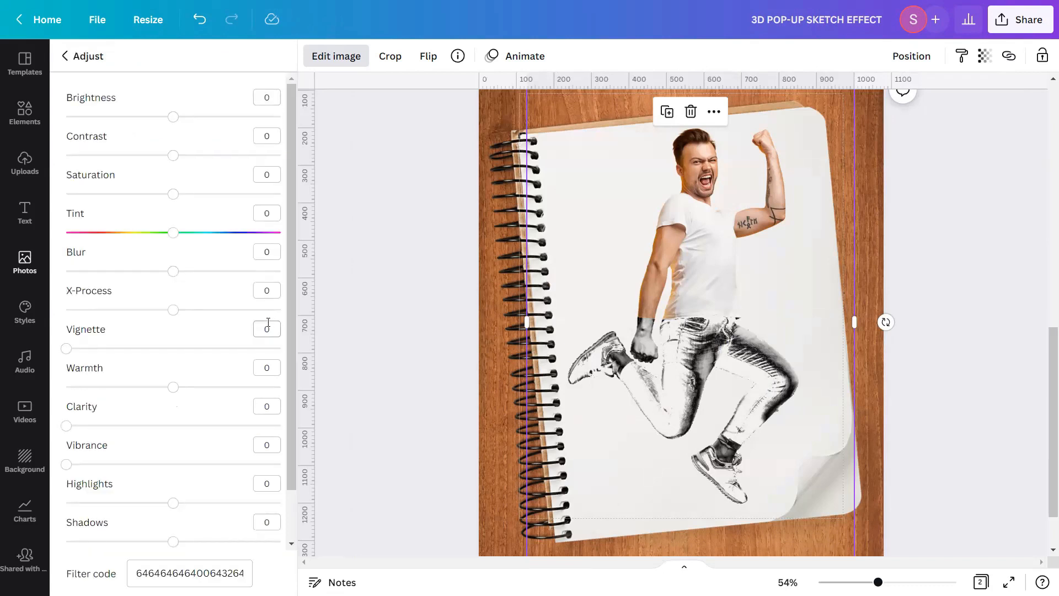
{"action": "left_click", "coordinate": [267, 252]}
{"action": "type", "text": "-5"}
Set the lower body's Clarity adjustment to 3 and its Shadows adjustment to 100.
{"action": "left_click", "coordinate": [275, 409]}
{"action": "type", "text": "3"}
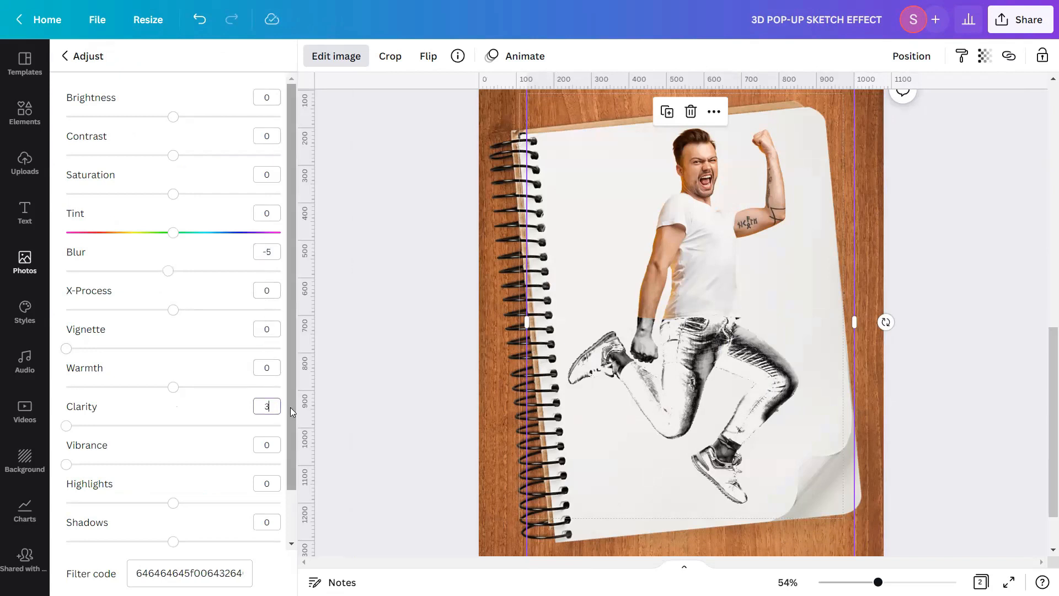
{"action": "scroll", "coordinate": [272, 409], "scroll_direction": "down", "scroll_amount": 2}
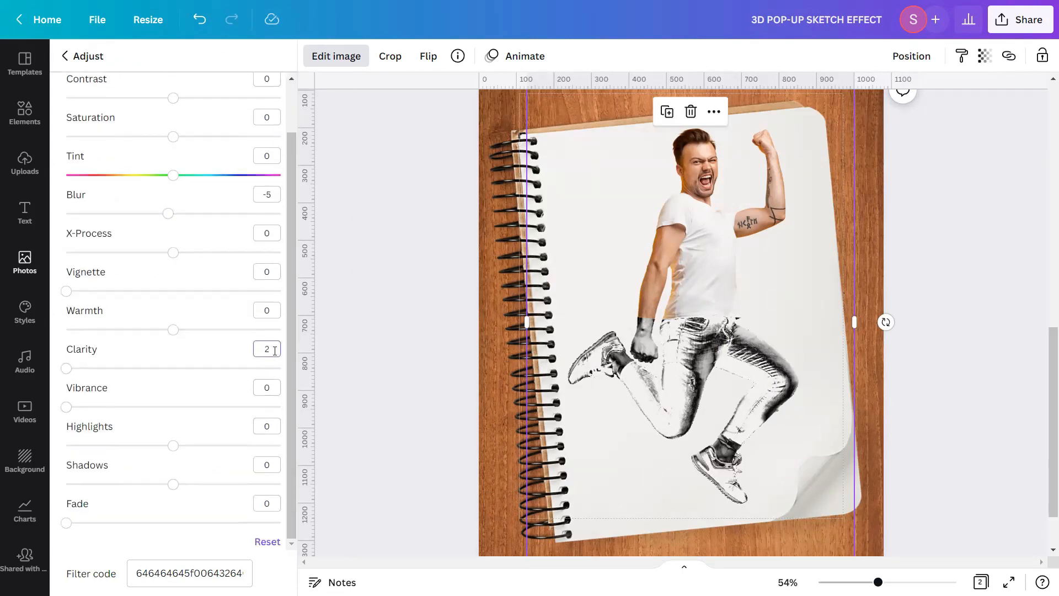
{"action": "scroll", "coordinate": [274, 351], "scroll_direction": "up", "scroll_amount": 1}
{"action": "left_click_drag", "start_coordinate": [175, 485], "coordinate": [361, 479]}
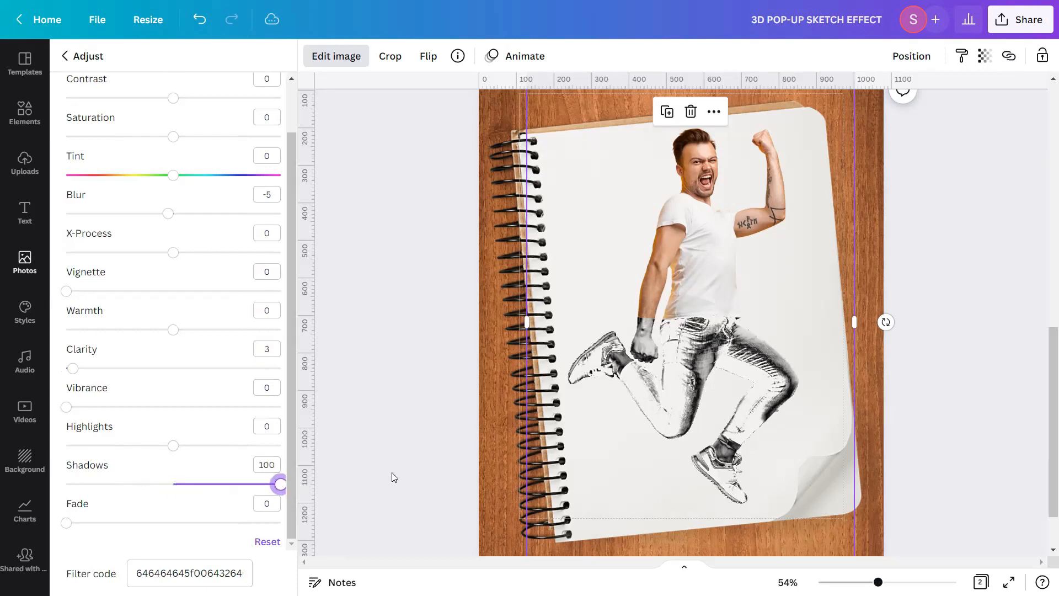
{"action": "left_click", "coordinate": [370, 331]}
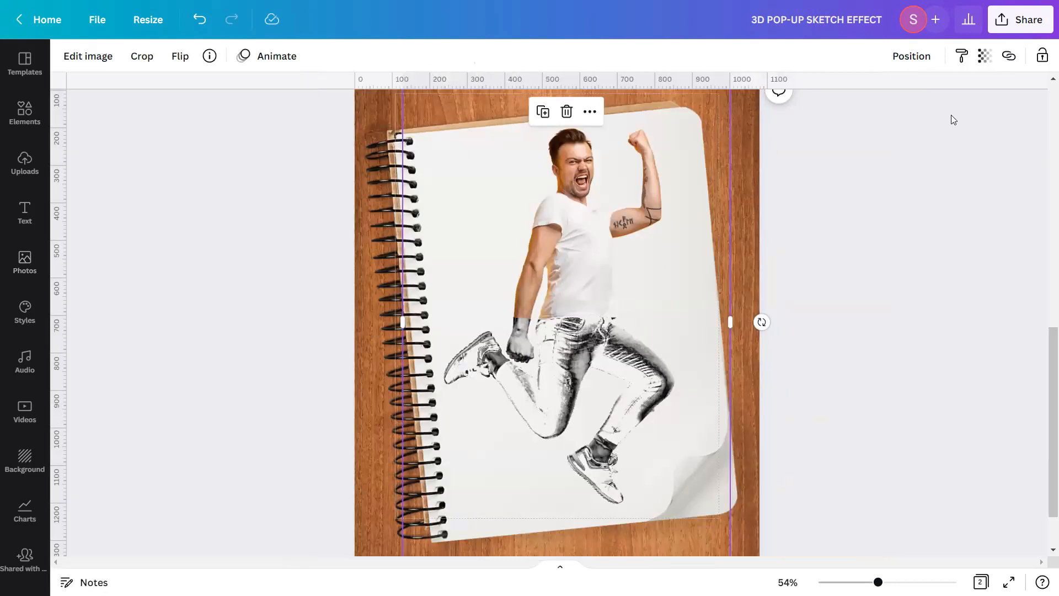
Set the transparency of the sketched lower body to 40 and deselect it.
{"action": "left_click", "coordinate": [985, 55]}
{"action": "left_click", "coordinate": [973, 87]}
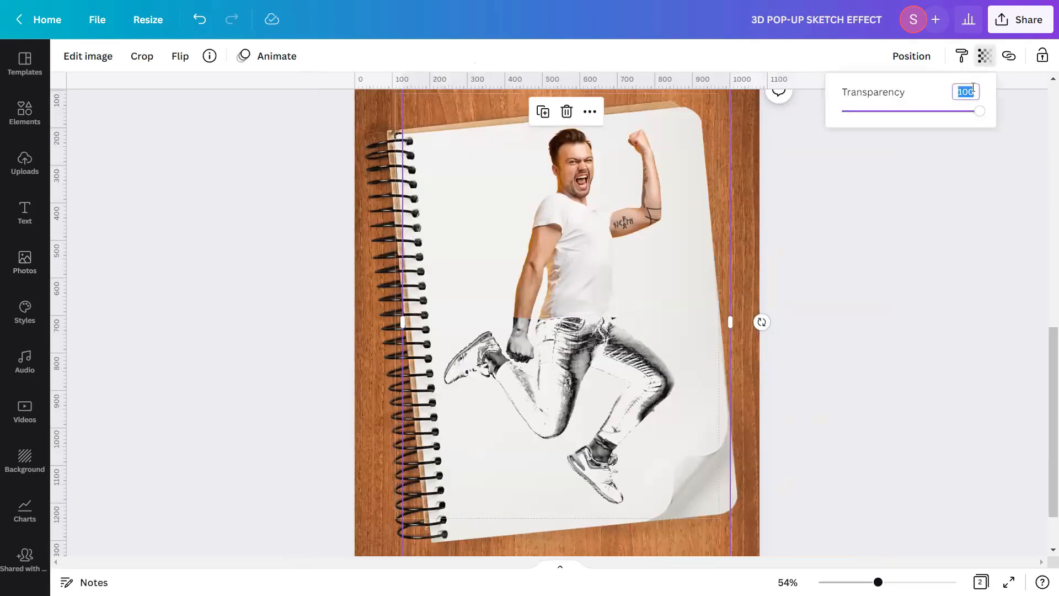
{"action": "type", "text": "40"}
{"action": "key", "text": "Return"}
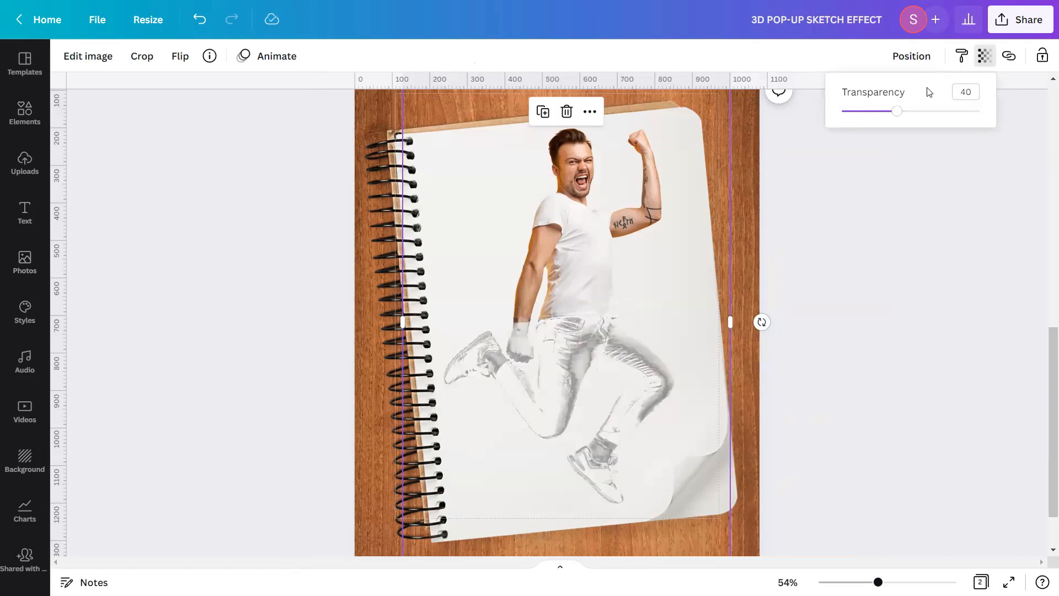
{"action": "left_click", "coordinate": [932, 269]}
{"action": "left_click", "coordinate": [932, 269]}
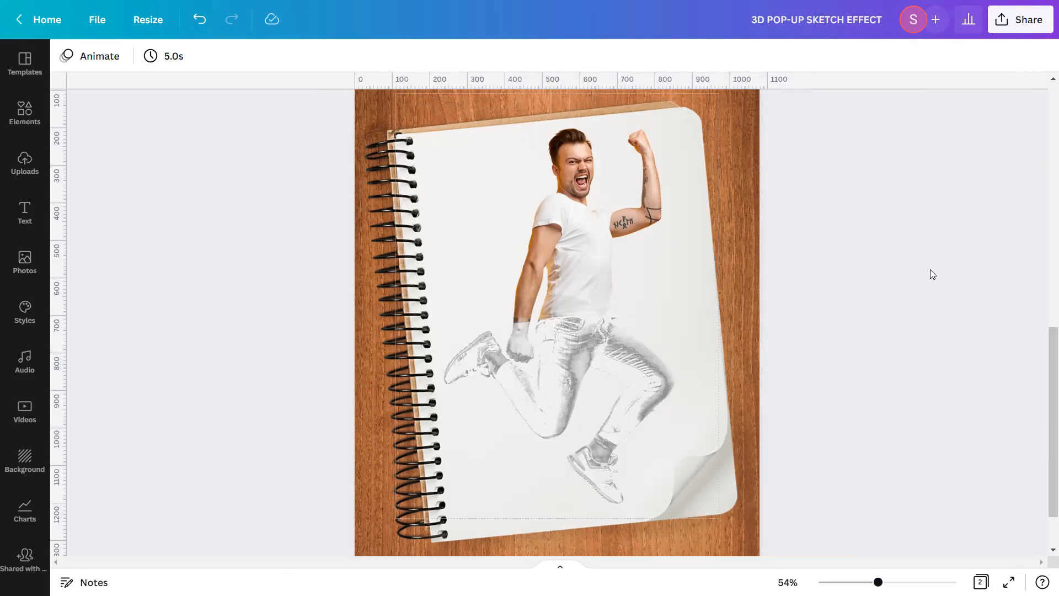
Search the elements for "Grunge Black and White Urban Texture Template. Abstract Overlay Distress" and limit the results to graphics.
{"action": "left_click", "coordinate": [23, 121]}
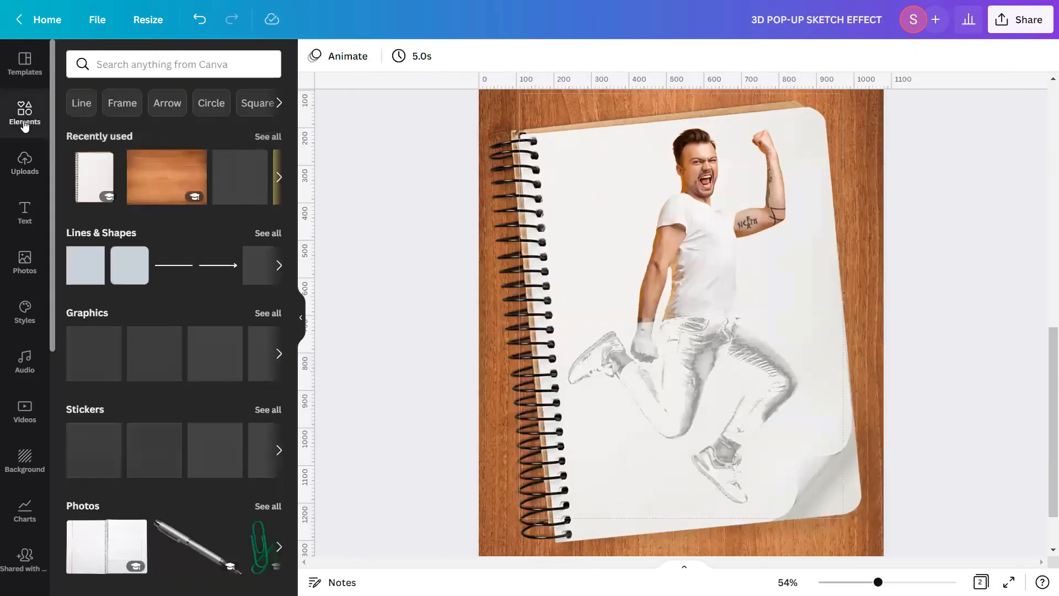
{"action": "left_click", "coordinate": [149, 68]}
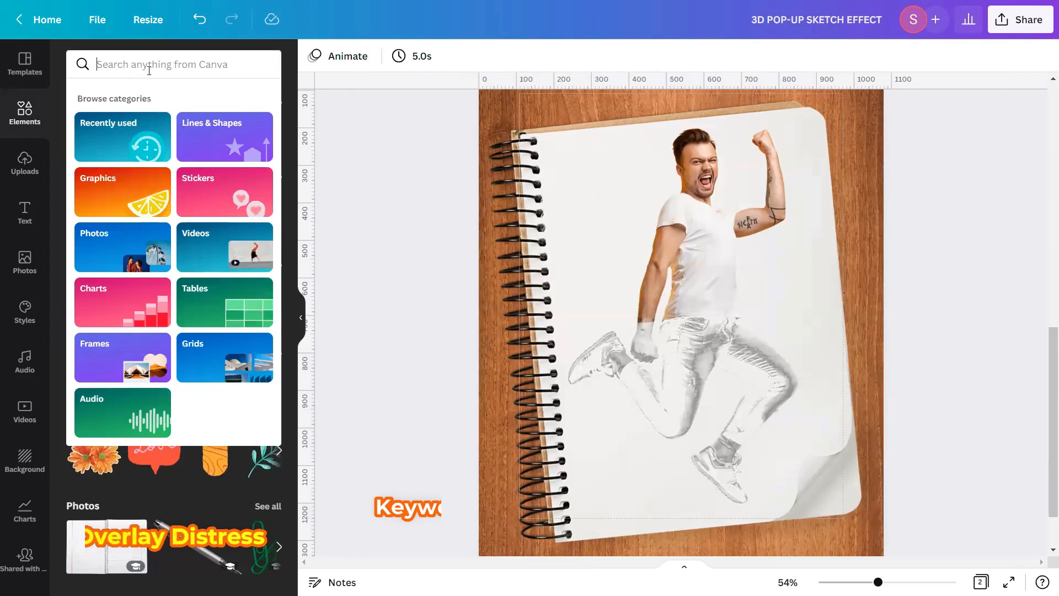
{"action": "type", "text": "G"}
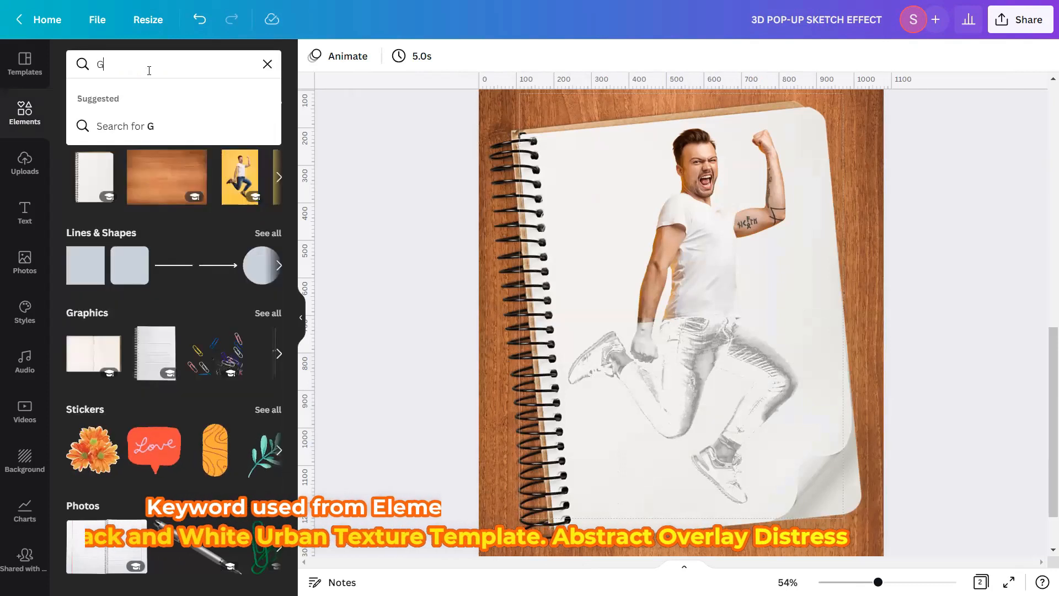
{"action": "type", "text": "runge"}
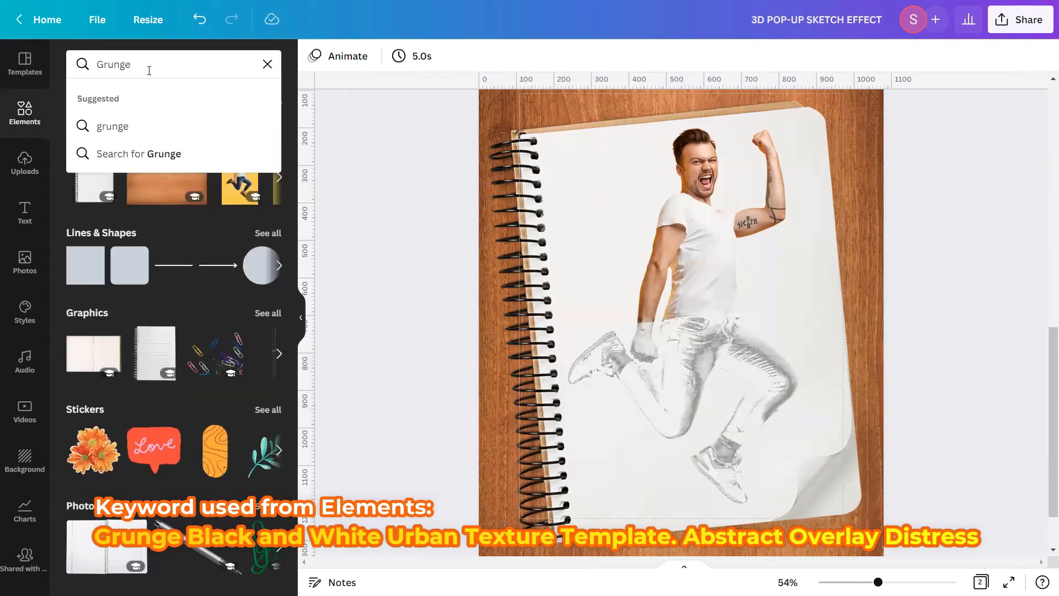
{"action": "type", "text": " Black"}
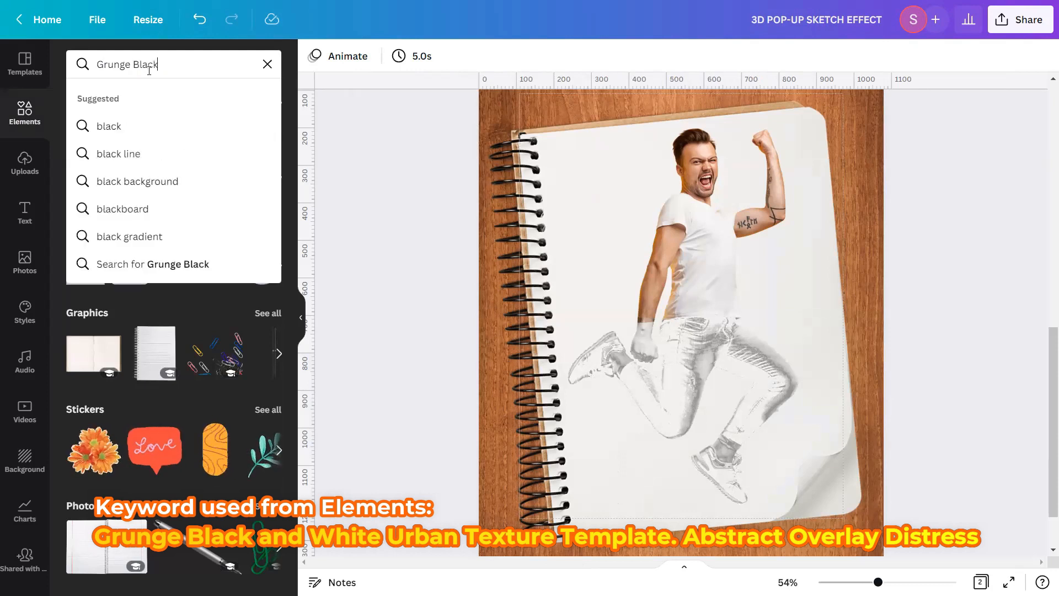
{"action": "type", "text": " and W"}
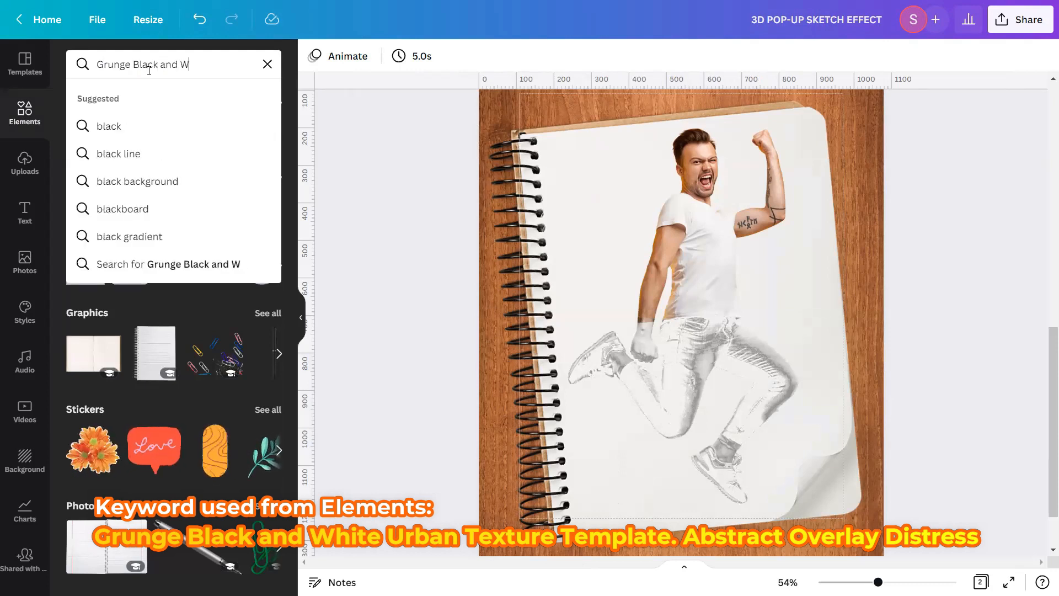
{"action": "type", "text": "hite"}
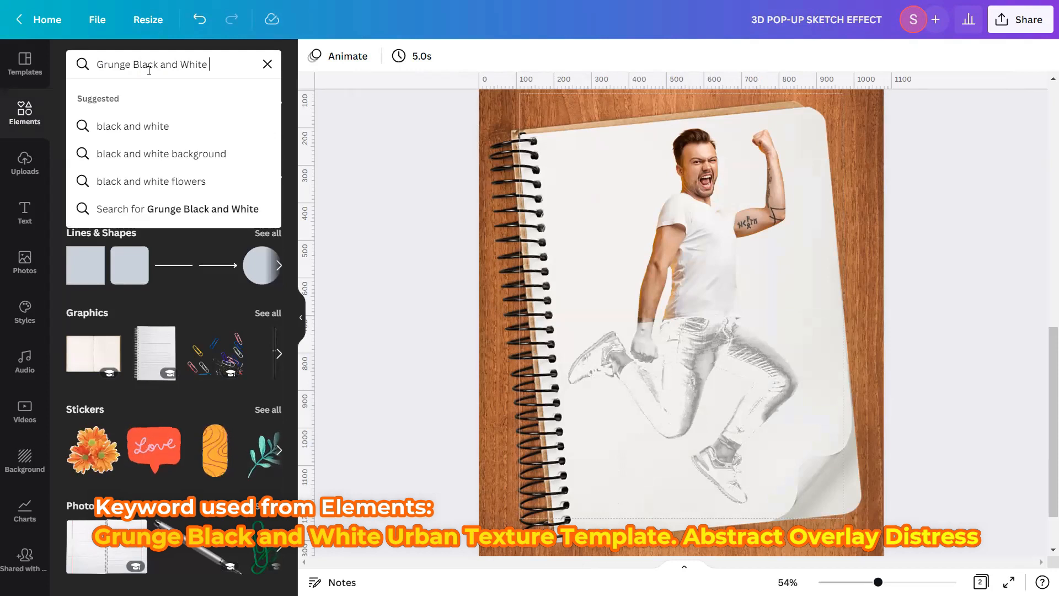
{"action": "type", "text": " Urban Tx"}
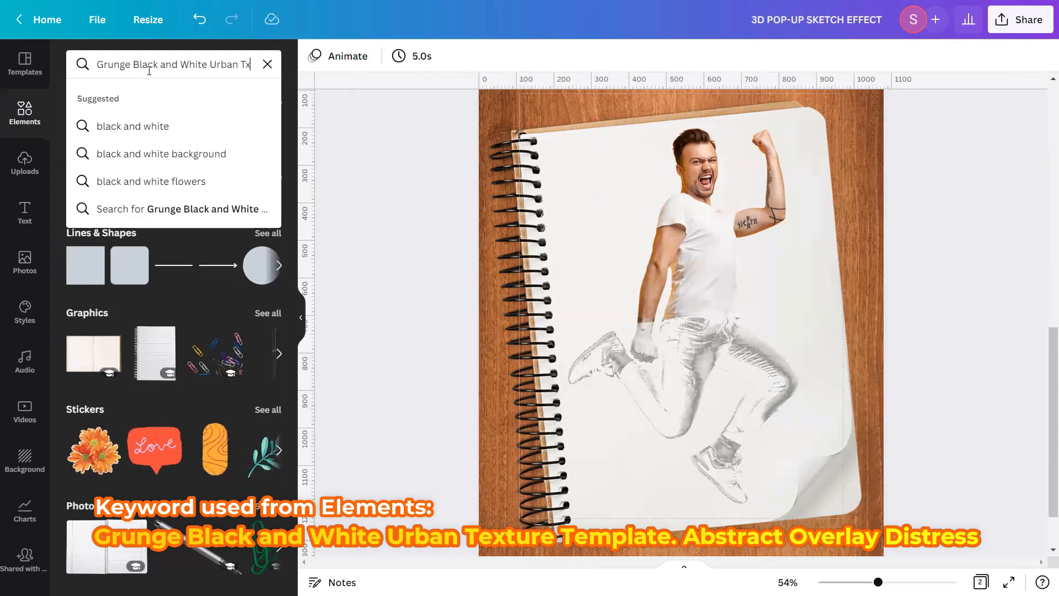
{"action": "key", "text": "BackSpace"}
{"action": "type", "text": "exture"}
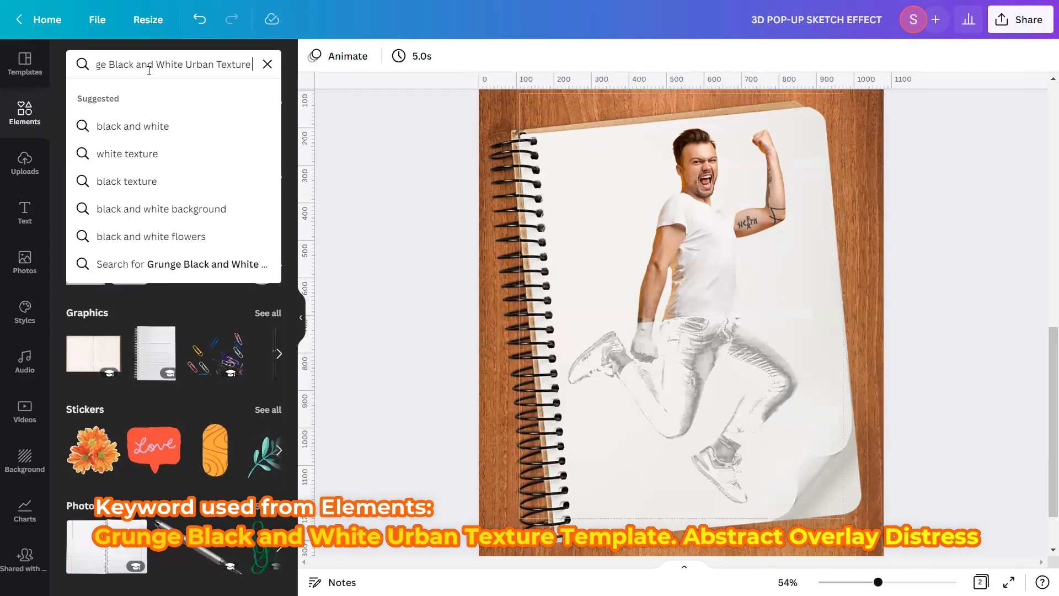
{"action": "type", "text": " Teampl"}
{"action": "key", "text": "BackSpace"}
{"action": "key", "text": "BackSpace"}
{"action": "key", "text": "BackSpace"}
{"action": "key", "text": "BackSpace"}
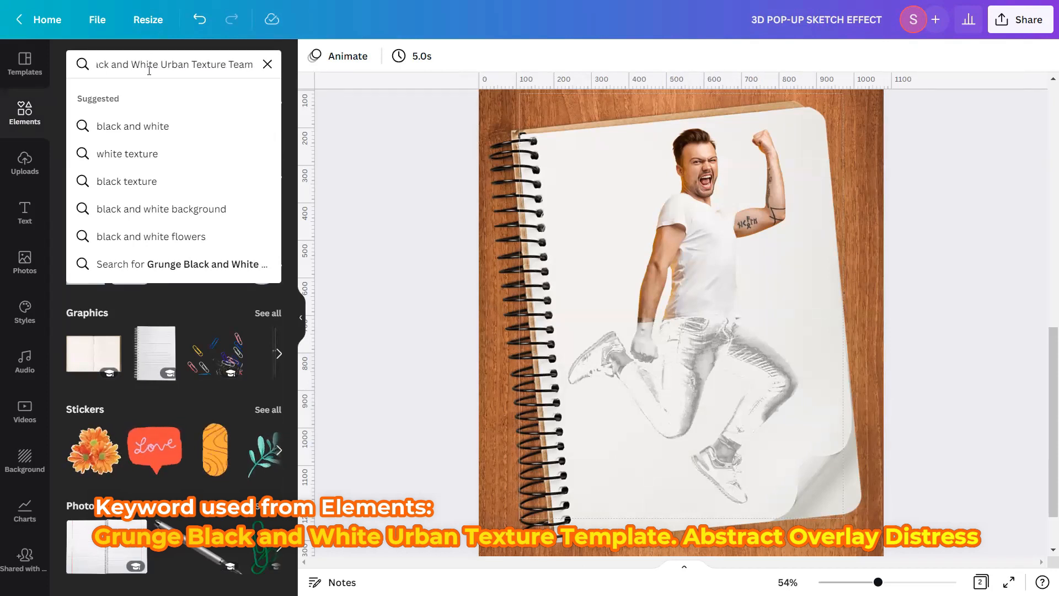
{"action": "type", "text": "mplate"}
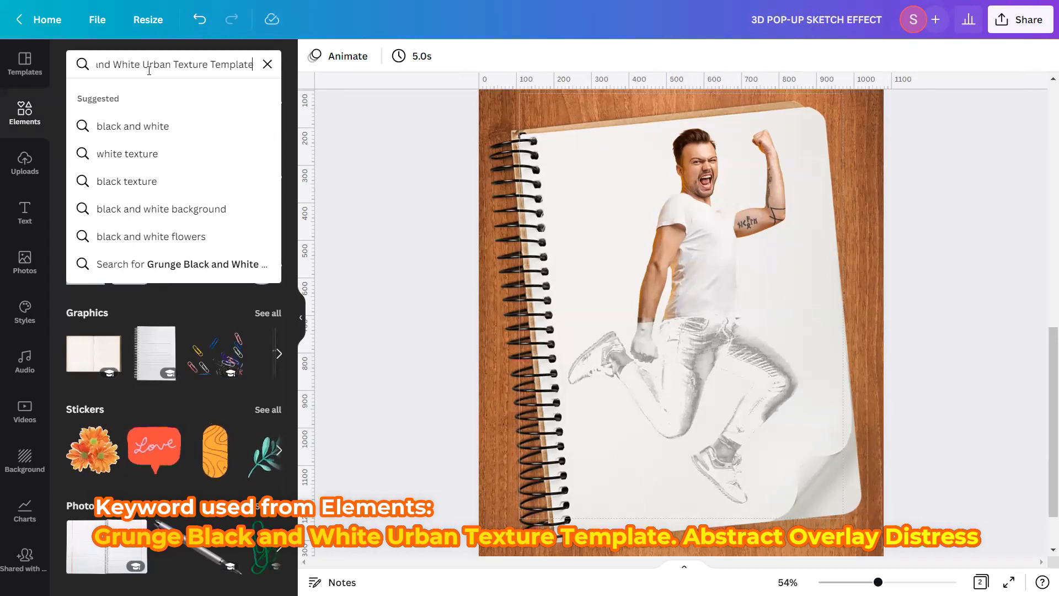
{"action": "type", "text": "."}
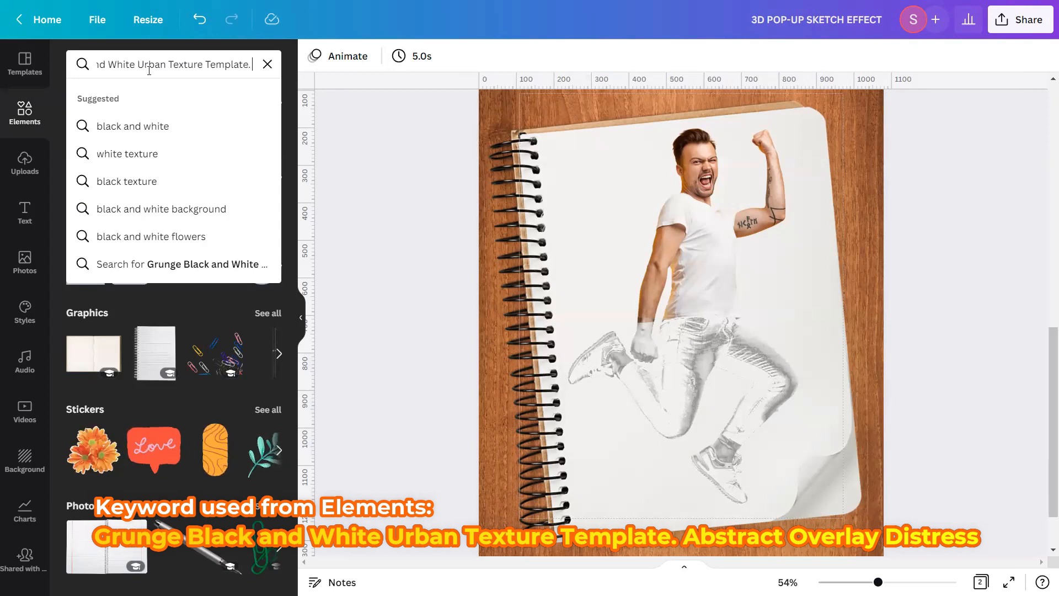
{"action": "type", "text": " Abstract O"}
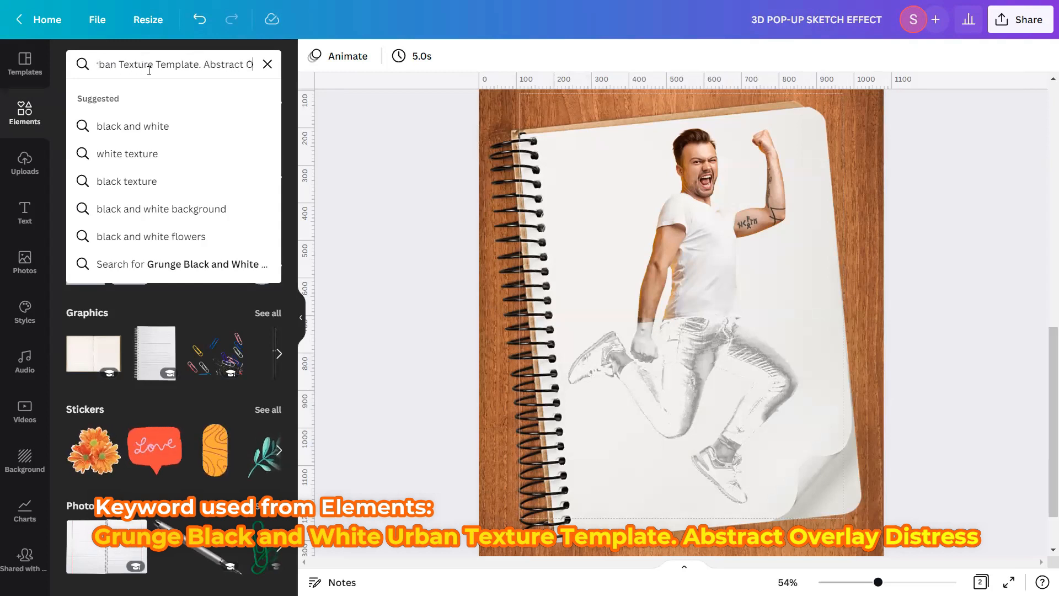
{"action": "type", "text": "verlay"}
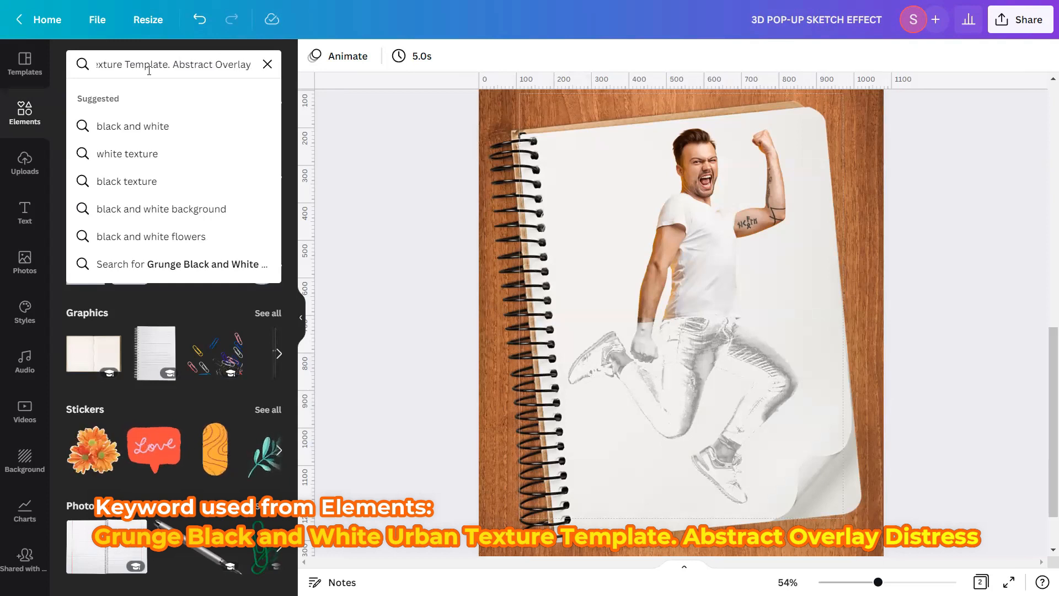
{"action": "type", "text": " Distress"}
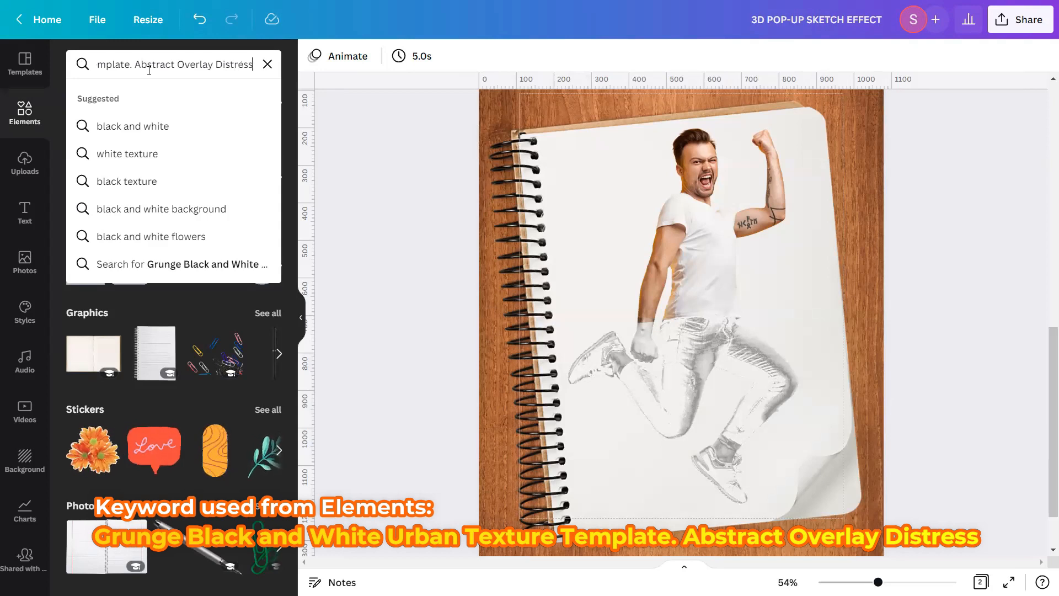
{"action": "key", "text": "Return"}
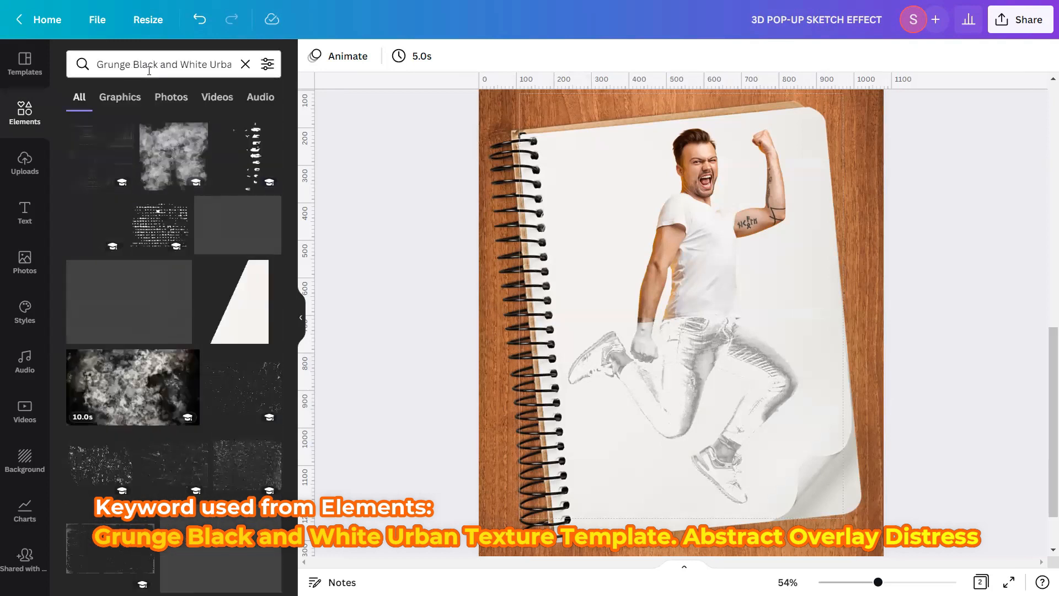
{"action": "left_click", "coordinate": [123, 97]}
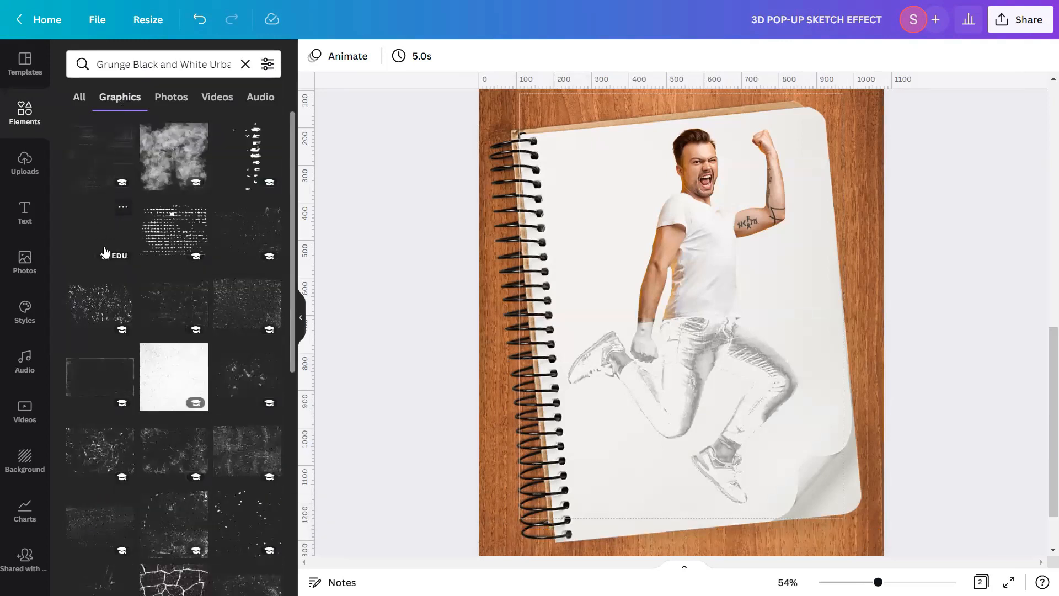
Check the details of the first graphic in the second results row, add that grunge texture to the page, and clear the search.
{"action": "left_click", "coordinate": [122, 209]}
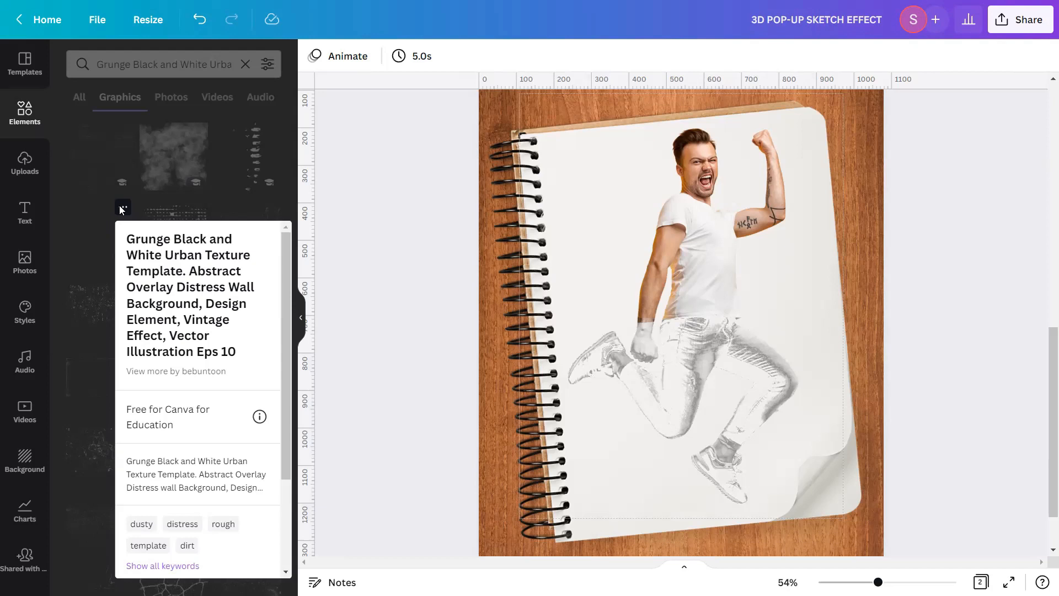
{"action": "left_click", "coordinate": [81, 234]}
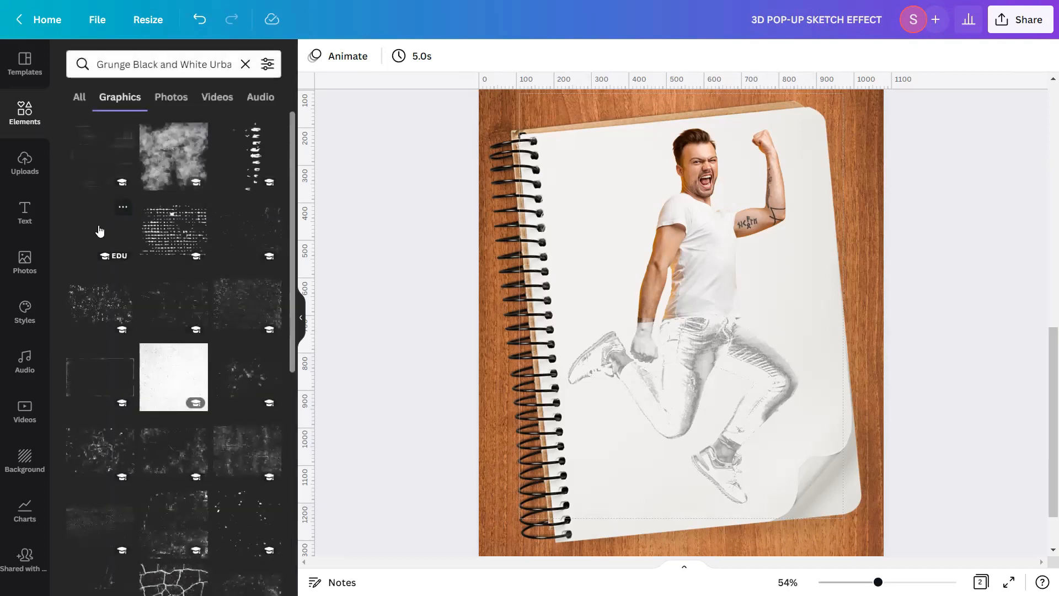
{"action": "left_click", "coordinate": [100, 231]}
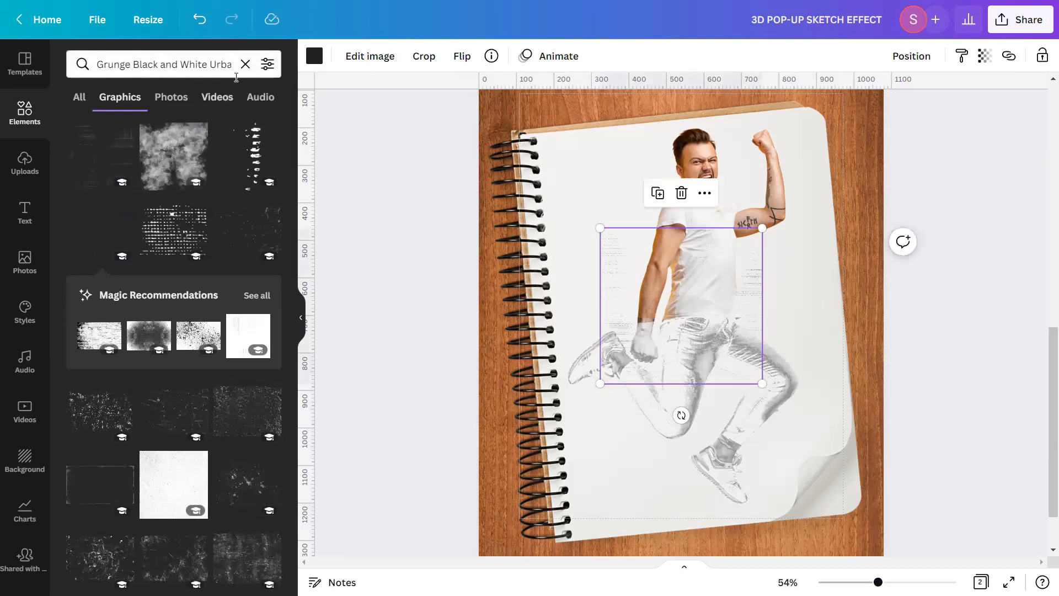
{"action": "left_click", "coordinate": [246, 64]}
{"action": "left_click", "coordinate": [301, 317]}
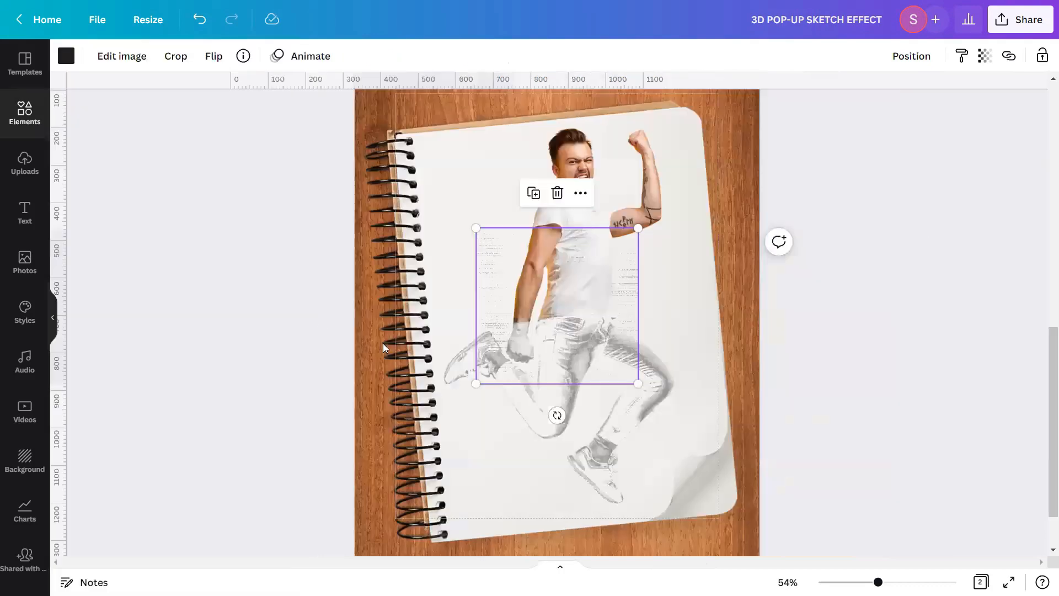
Examine the grunge texture's fine lines up close over the man's shirt, hand and sketched legs.
{"action": "scroll", "coordinate": [556, 430], "scroll_direction": "up", "scroll_amount": 4}
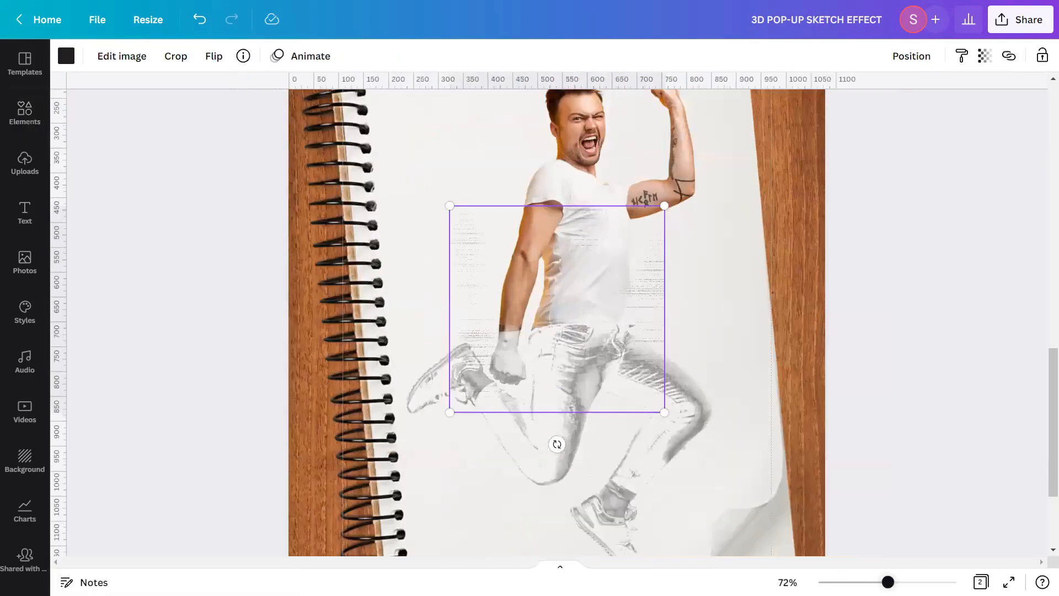
{"action": "scroll", "coordinate": [557, 293], "scroll_direction": "up", "scroll_amount": 2}
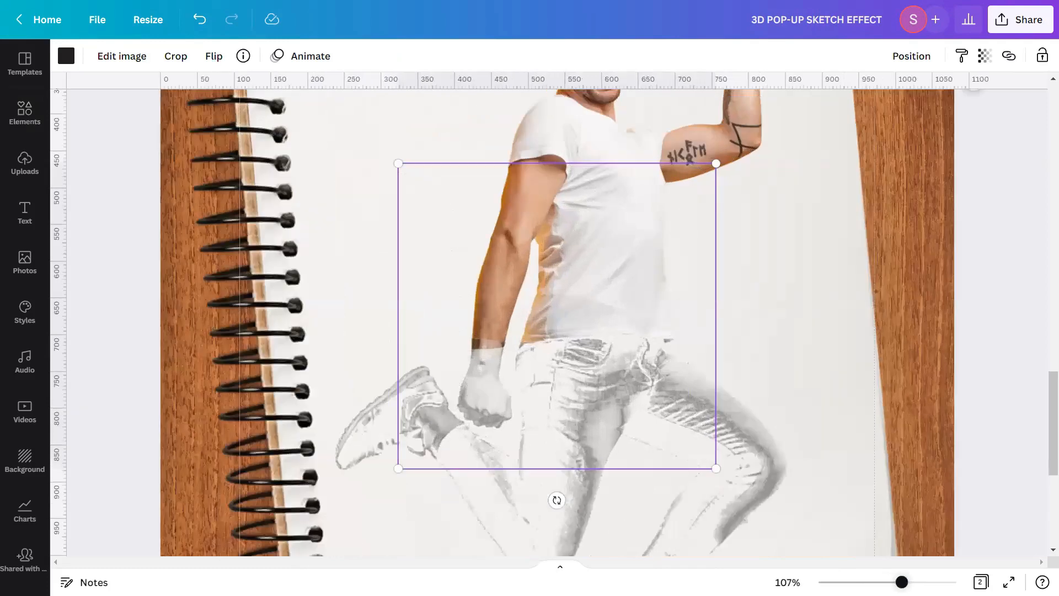
{"action": "scroll", "coordinate": [578, 311], "scroll_direction": "up", "scroll_amount": 4}
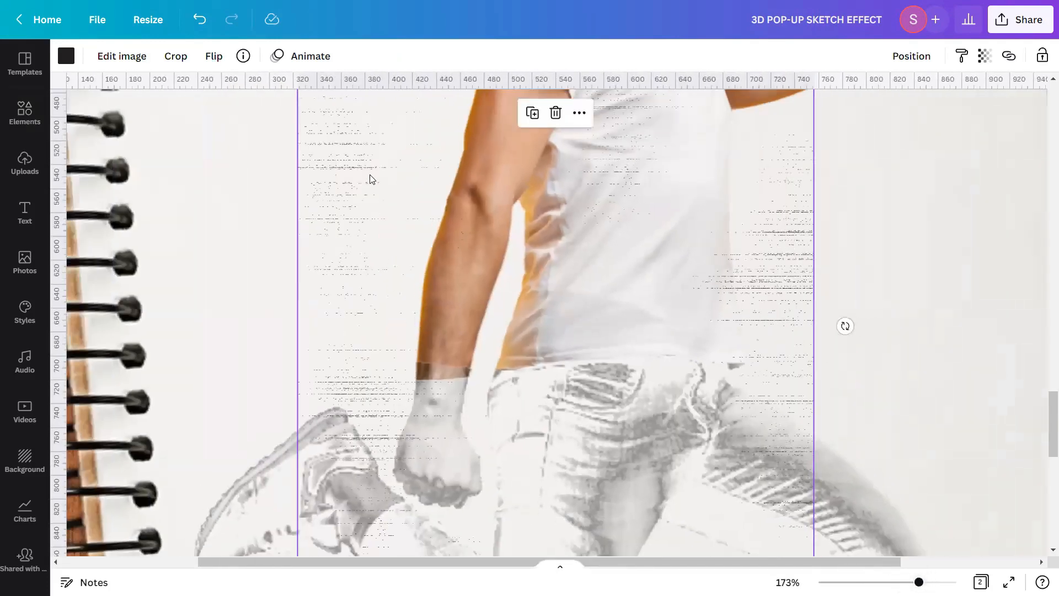
{"action": "scroll", "coordinate": [402, 436], "scroll_direction": "down", "scroll_amount": 3}
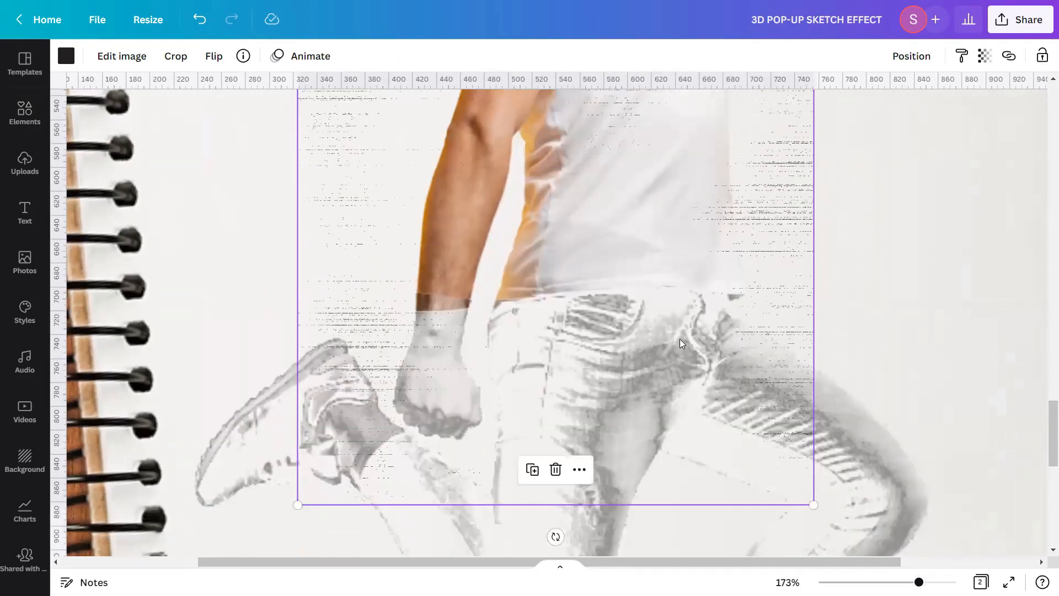
{"action": "scroll", "coordinate": [679, 358], "scroll_direction": "up", "scroll_amount": 5}
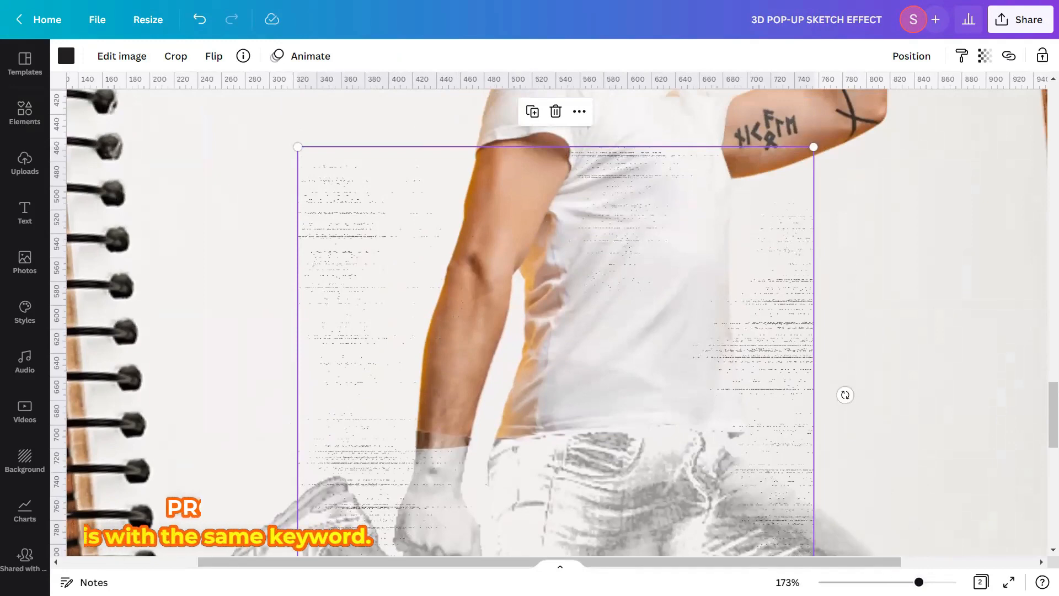
{"action": "scroll", "coordinate": [679, 361], "scroll_direction": "down", "scroll_amount": 1}
{"action": "scroll", "coordinate": [705, 347], "scroll_direction": "down", "scroll_amount": 5}
{"action": "scroll", "coordinate": [595, 335], "scroll_direction": "up", "scroll_amount": 2}
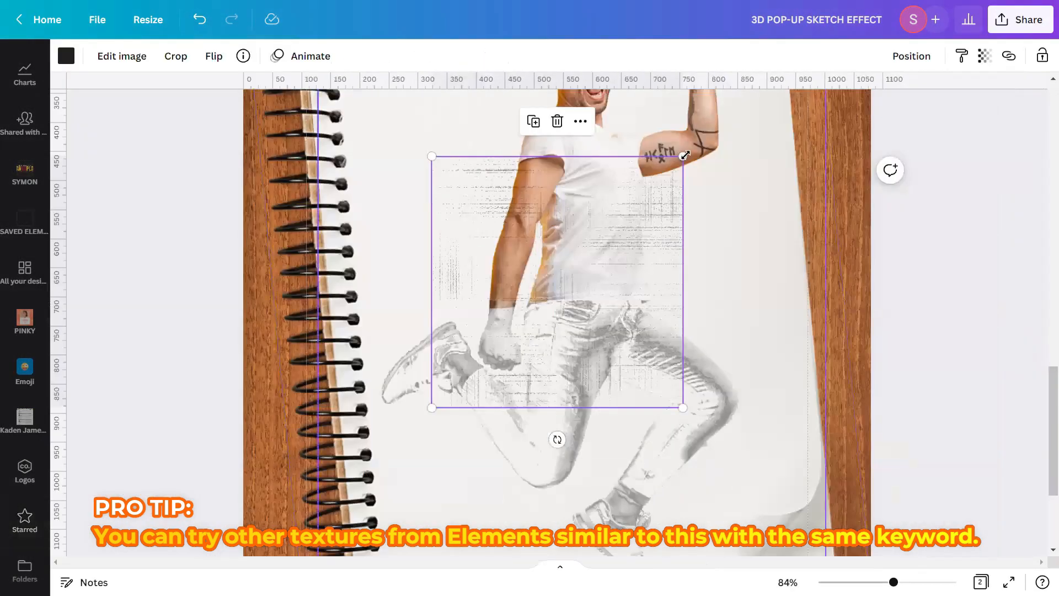
Shrink the crosshatched texture to a small patch and arrange it at varied angles over the sketched rear leg and shoe.
{"action": "left_click_drag", "start_coordinate": [686, 156], "coordinate": [504, 335]}
{"action": "left_click_drag", "start_coordinate": [466, 391], "coordinate": [546, 417]}
{"action": "left_click_drag", "start_coordinate": [548, 468], "coordinate": [586, 433]}
{"action": "left_click_drag", "start_coordinate": [549, 401], "coordinate": [424, 345]}
{"action": "left_click_drag", "start_coordinate": [424, 346], "coordinate": [489, 432]}
{"action": "left_click_drag", "start_coordinate": [489, 432], "coordinate": [564, 436]}
{"action": "left_click_drag", "start_coordinate": [612, 483], "coordinate": [563, 501]}
{"action": "left_click_drag", "start_coordinate": [564, 441], "coordinate": [470, 376]}
Duplicate the texture patch over the lower foot and the bent knee, rotating the knee patch to 45°.
{"action": "key", "text": "ctrl+d"}
{"action": "left_click_drag", "start_coordinate": [498, 318], "coordinate": [559, 478]}
{"action": "scroll", "coordinate": [559, 479], "scroll_direction": "down", "scroll_amount": 1}
{"action": "left_click_drag", "start_coordinate": [559, 411], "coordinate": [699, 384]}
{"action": "key", "text": "ctrl+d"}
{"action": "left_click_drag", "start_coordinate": [693, 447], "coordinate": [622, 461]}
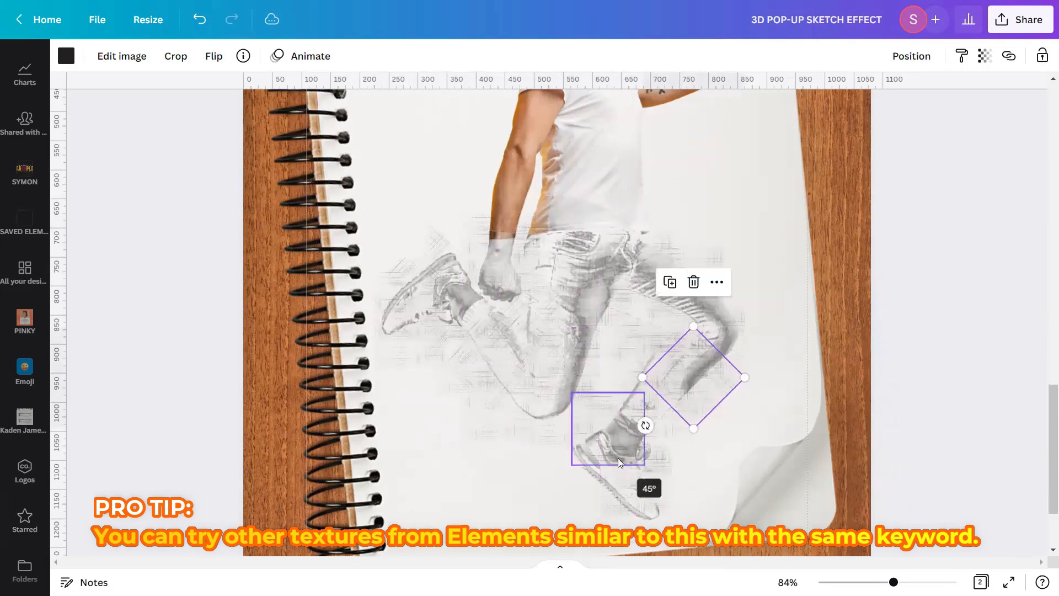
Add more copies of the texture patch beside the hip and around the front knee, varying their placement.
{"action": "key", "text": "ctrl+d"}
{"action": "left_click_drag", "start_coordinate": [678, 387], "coordinate": [674, 235]}
{"action": "key", "text": "ctrl+d"}
{"action": "key", "text": "ctrl+d"}
{"action": "left_click_drag", "start_coordinate": [671, 242], "coordinate": [687, 361]}
{"action": "key", "text": "ctrl+d"}
{"action": "left_click_drag", "start_coordinate": [653, 384], "coordinate": [688, 402]}
Duplicate further texture patches around the rear leg to fill out the sketch shading, and deselect them.
{"action": "key", "text": "ctrl+d"}
{"action": "left_click_drag", "start_coordinate": [688, 338], "coordinate": [464, 358]}
{"action": "key", "text": "ctrl+d"}
{"action": "key", "text": "ctrl+d"}
{"action": "left_click", "coordinate": [983, 355]}
{"action": "scroll", "coordinate": [877, 362], "scroll_direction": "down", "scroll_amount": 3}
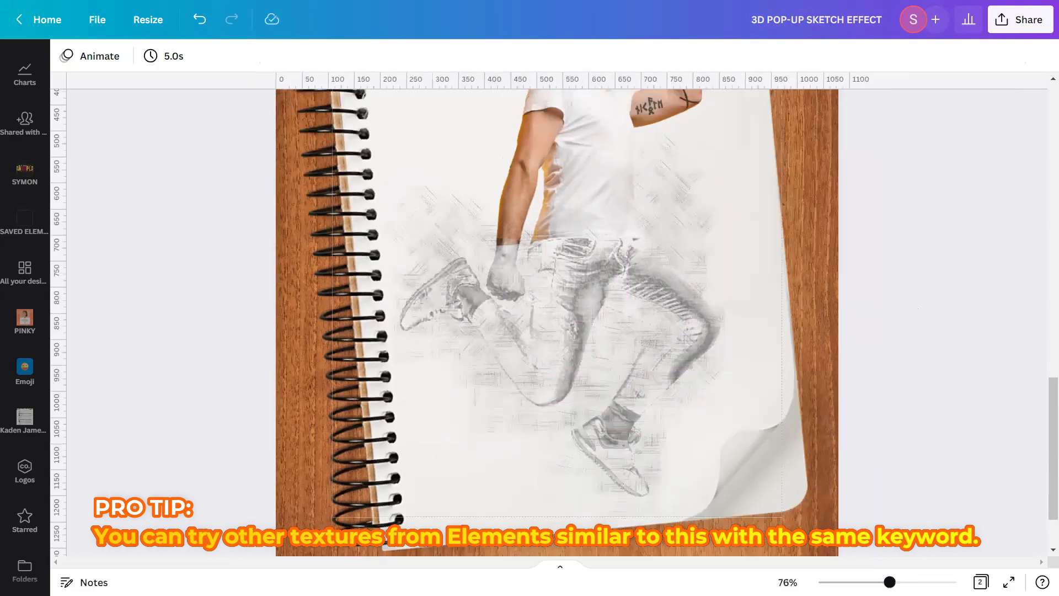
{"action": "scroll", "coordinate": [843, 438], "scroll_direction": "down", "scroll_amount": 4}
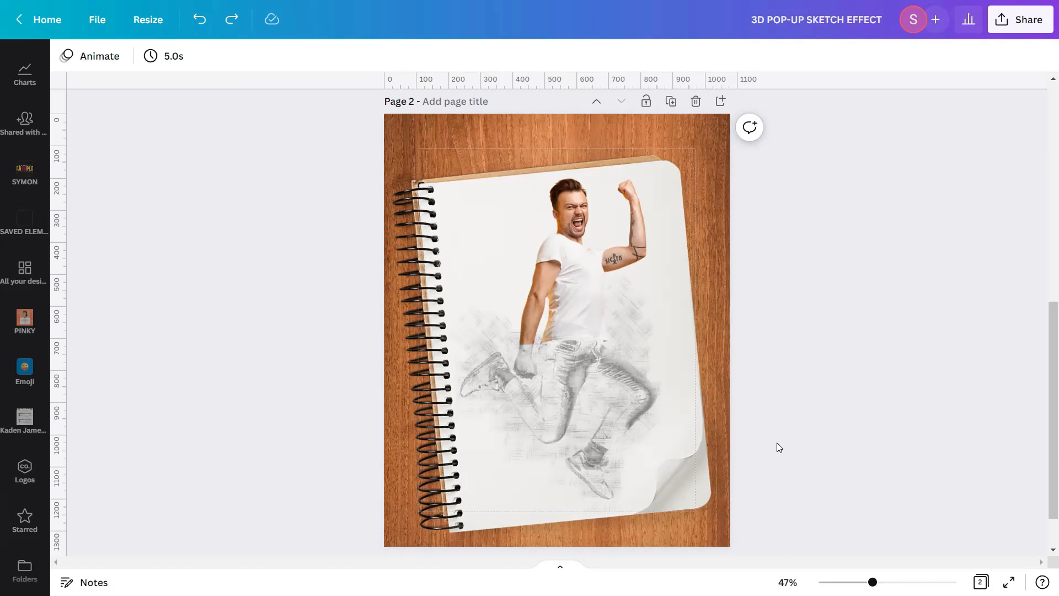
Apply a Drop shadow to the full-colour upper-body image of the man.
{"action": "left_click", "coordinate": [565, 281]}
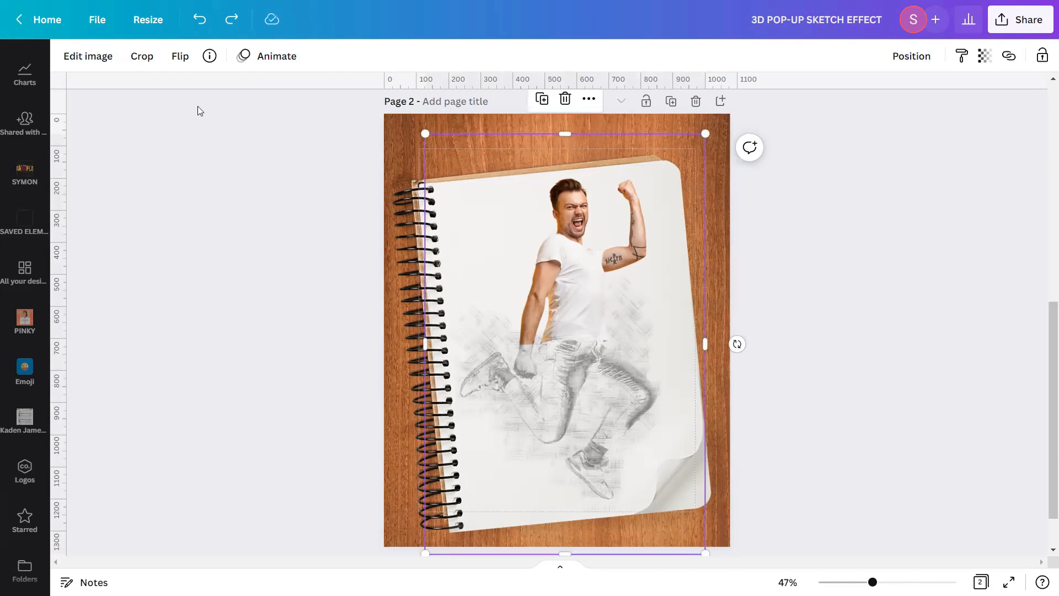
{"action": "left_click", "coordinate": [108, 62]}
{"action": "scroll", "coordinate": [111, 191], "scroll_direction": "down", "scroll_amount": 6}
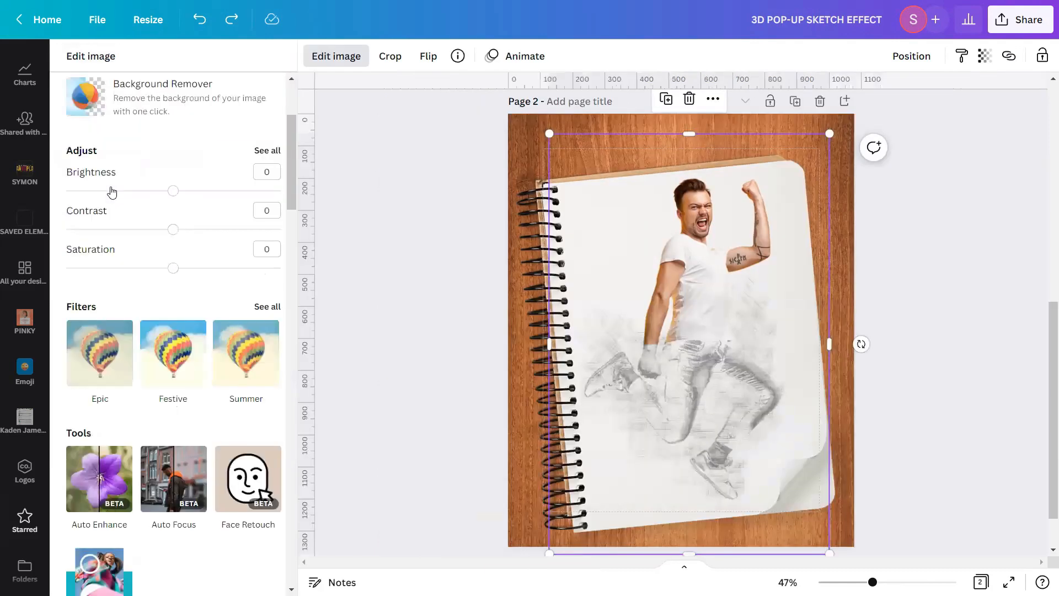
{"action": "scroll", "coordinate": [112, 192], "scroll_direction": "down", "scroll_amount": 5}
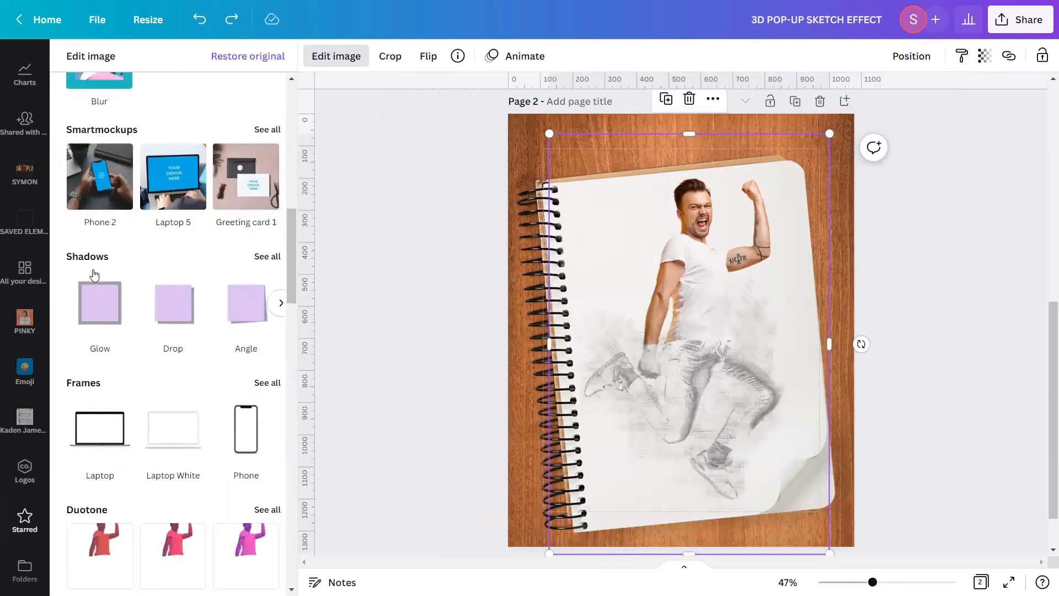
{"action": "left_click", "coordinate": [267, 256]}
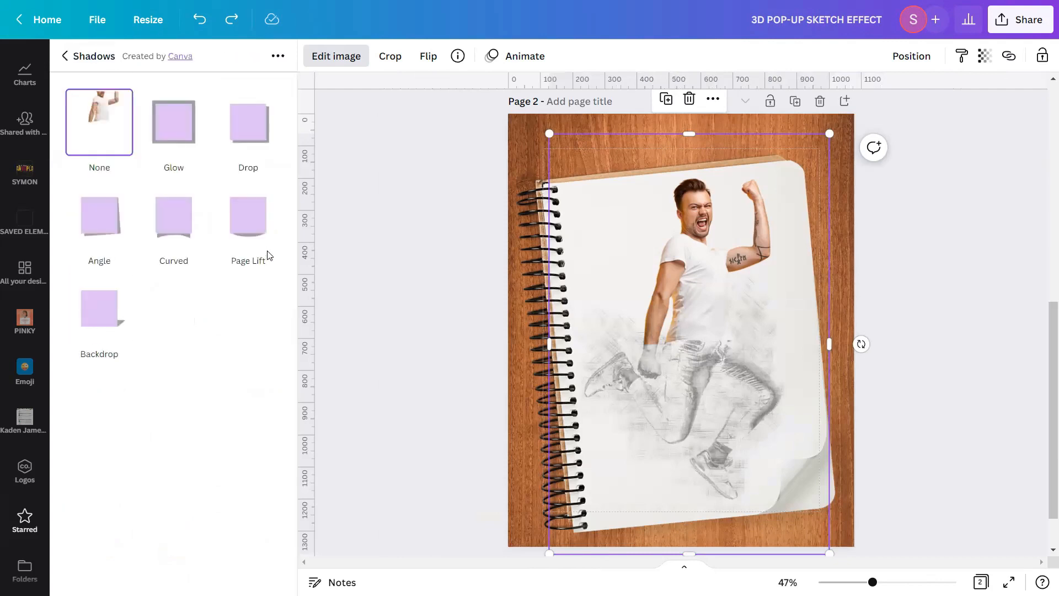
{"action": "left_click", "coordinate": [257, 131]}
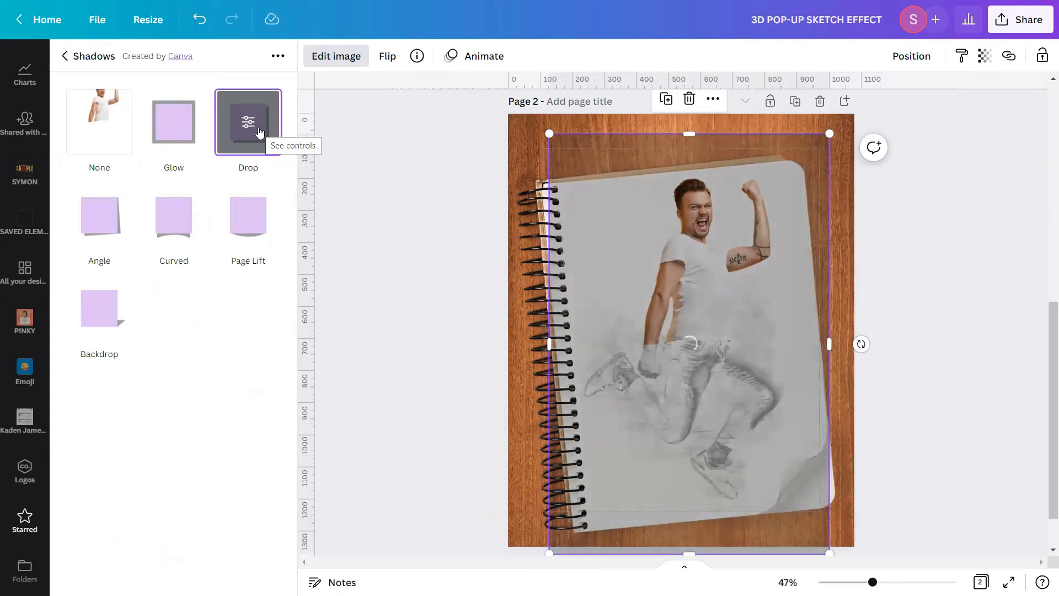
Set the upper body's drop shadow direction to Top, with transparency 70 and blur 11.
{"action": "left_click", "coordinate": [258, 132]}
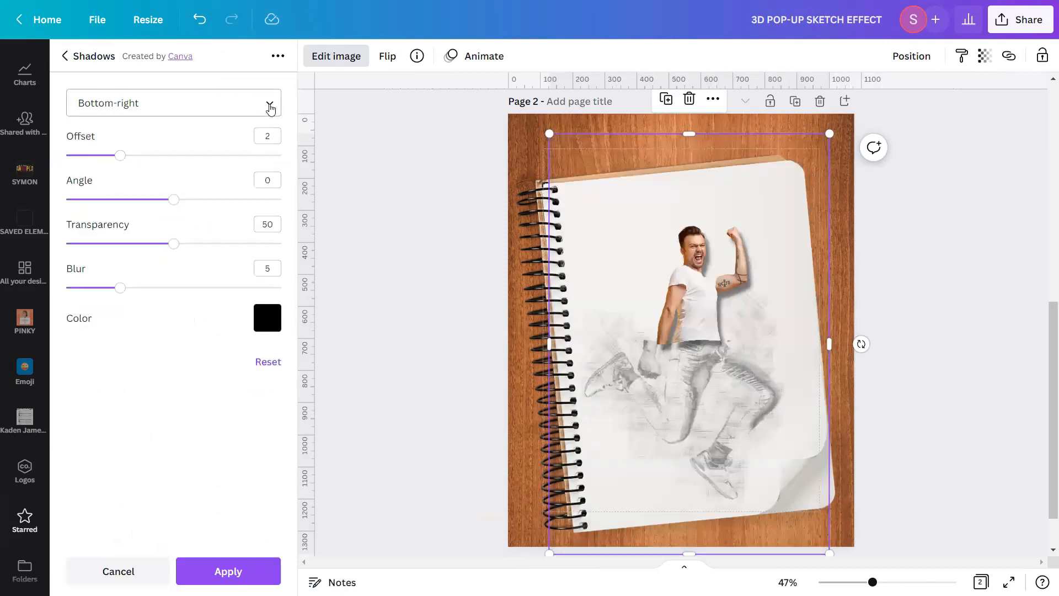
{"action": "left_click", "coordinate": [270, 107]}
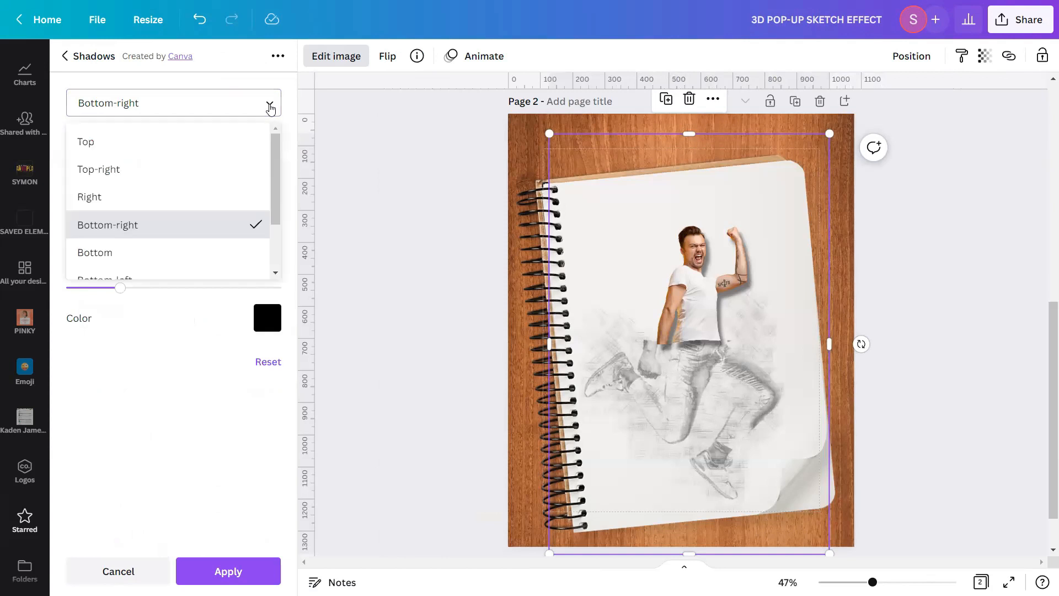
{"action": "left_click", "coordinate": [185, 138]}
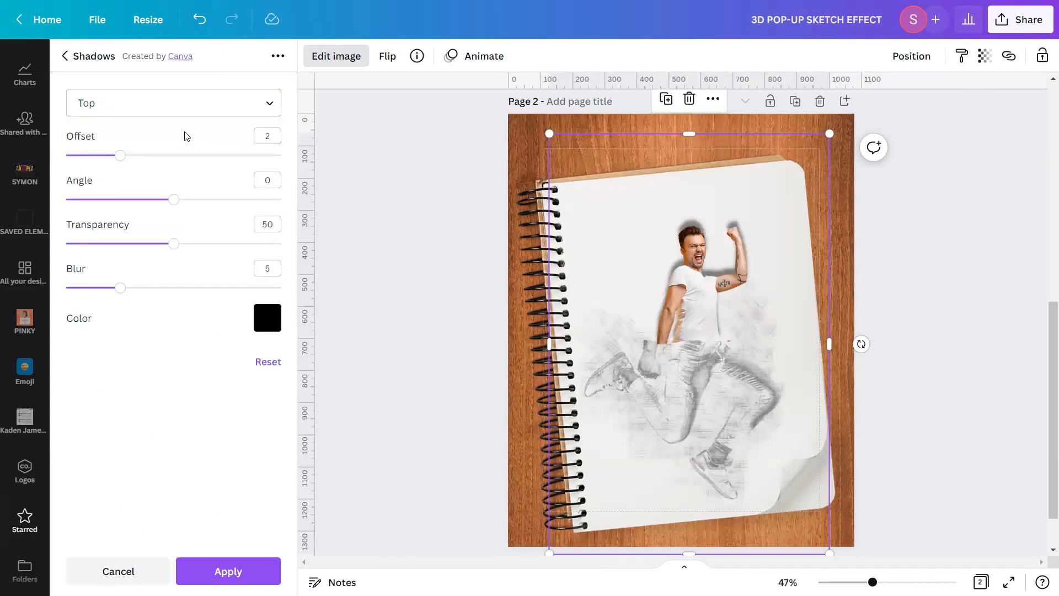
{"action": "left_click", "coordinate": [267, 224]}
{"action": "type", "text": "70"}
{"action": "left_click", "coordinate": [267, 266]}
{"action": "type", "text": "1"}
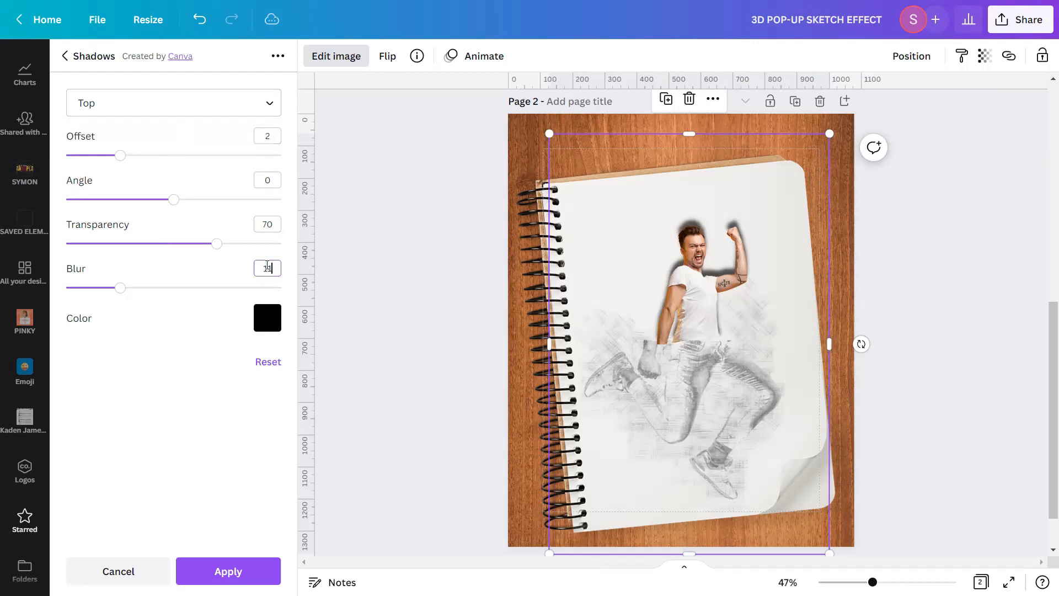
{"action": "type", "text": "1"}
Choose black from the default colors as the drop shadow's color.
{"action": "left_click", "coordinate": [267, 318]}
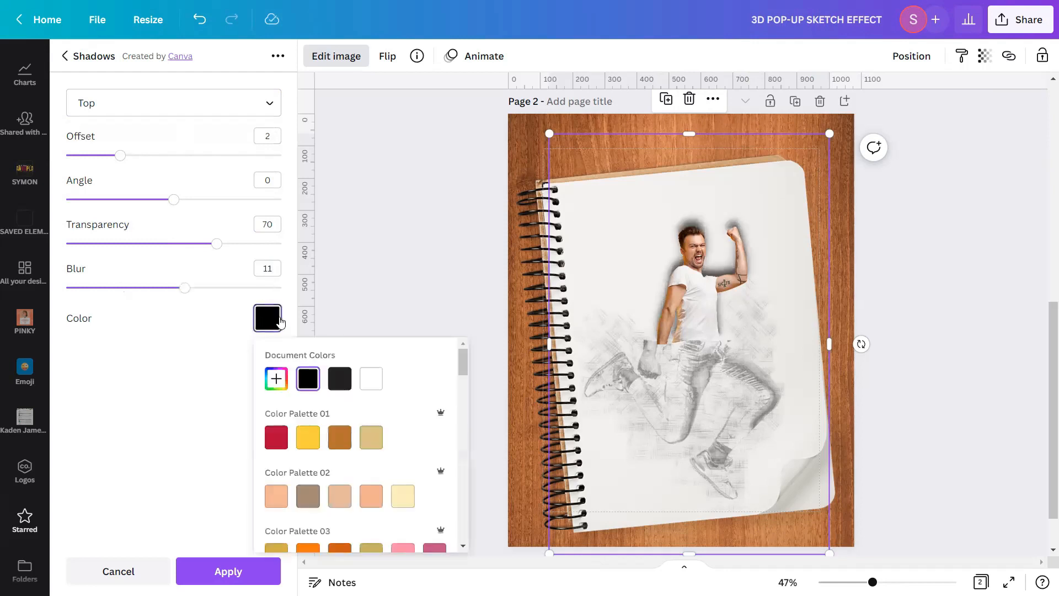
{"action": "scroll", "coordinate": [302, 415], "scroll_direction": "down", "scroll_amount": 10}
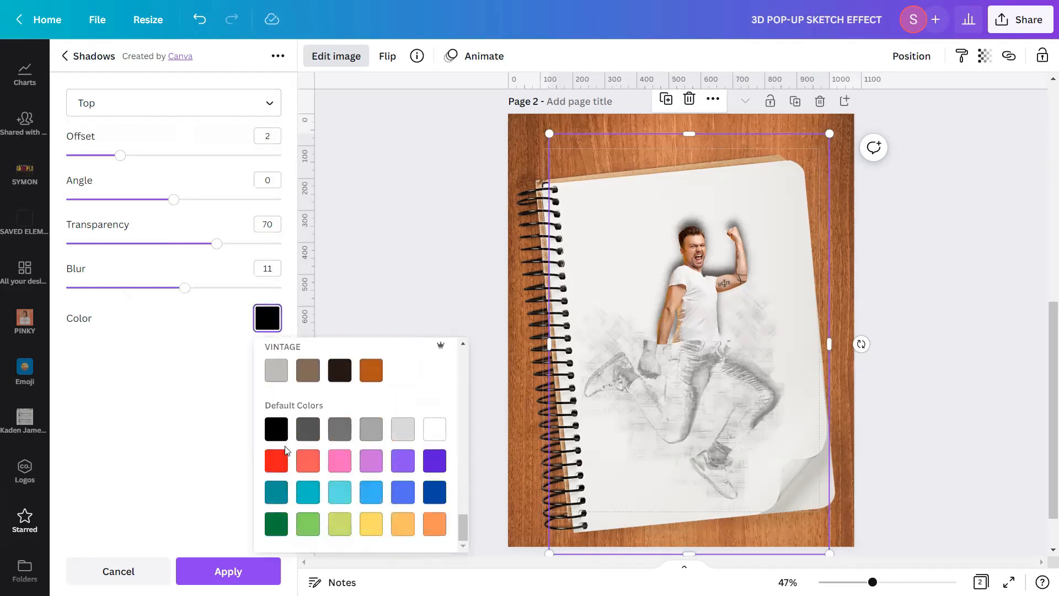
{"action": "left_click", "coordinate": [281, 437]}
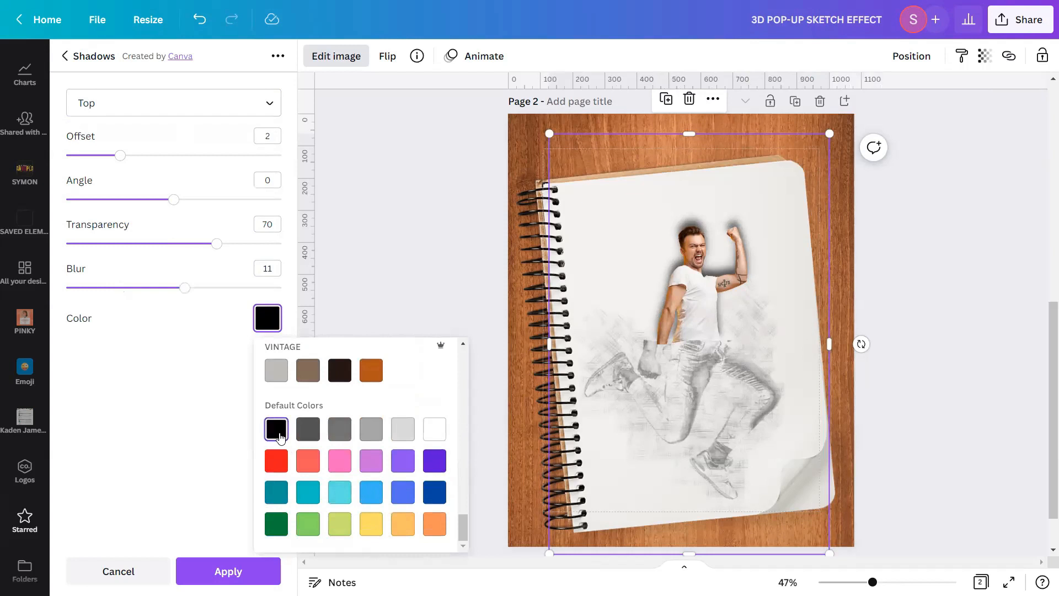
{"action": "left_click", "coordinate": [101, 385]}
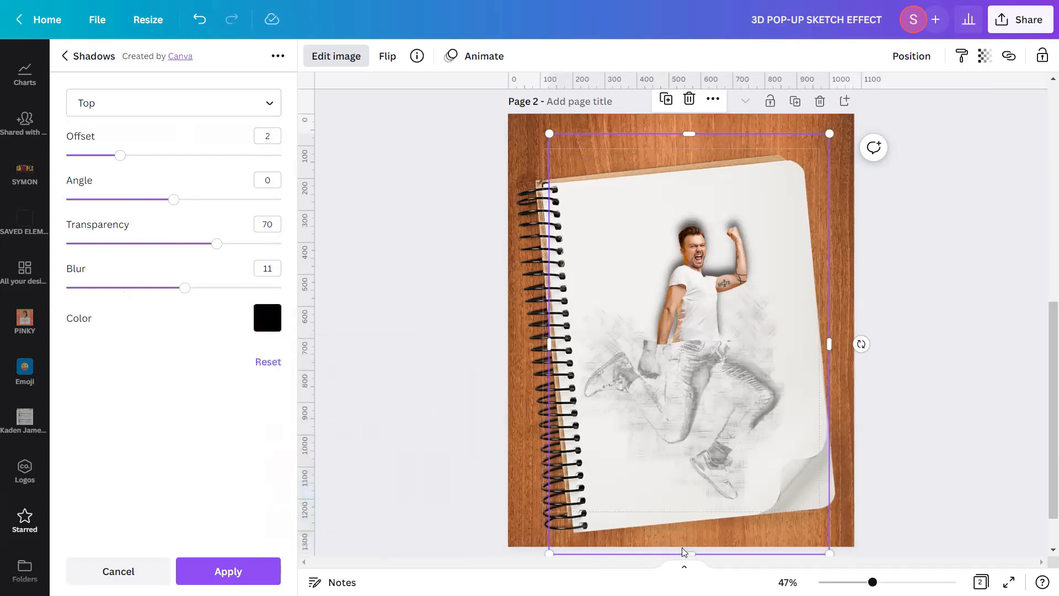
Set the shadow's offset to 1 and angle to -5, apply it, and deselect the upper-body image.
{"action": "left_click_drag", "start_coordinate": [872, 582], "coordinate": [903, 582]}
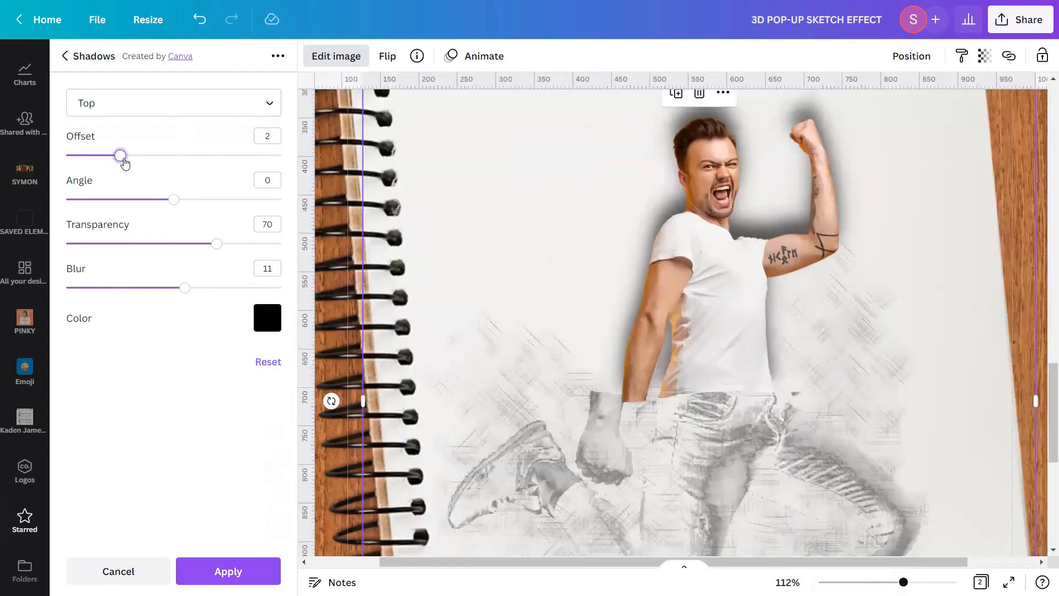
{"action": "left_click_drag", "start_coordinate": [124, 161], "coordinate": [98, 164]}
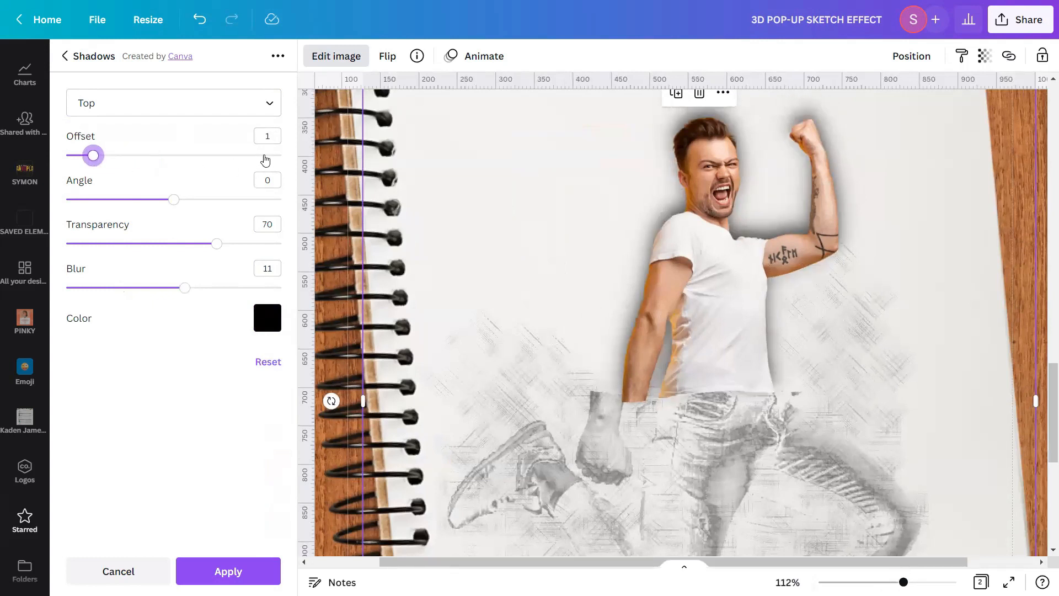
{"action": "left_click_drag", "start_coordinate": [172, 200], "coordinate": [66, 199]}
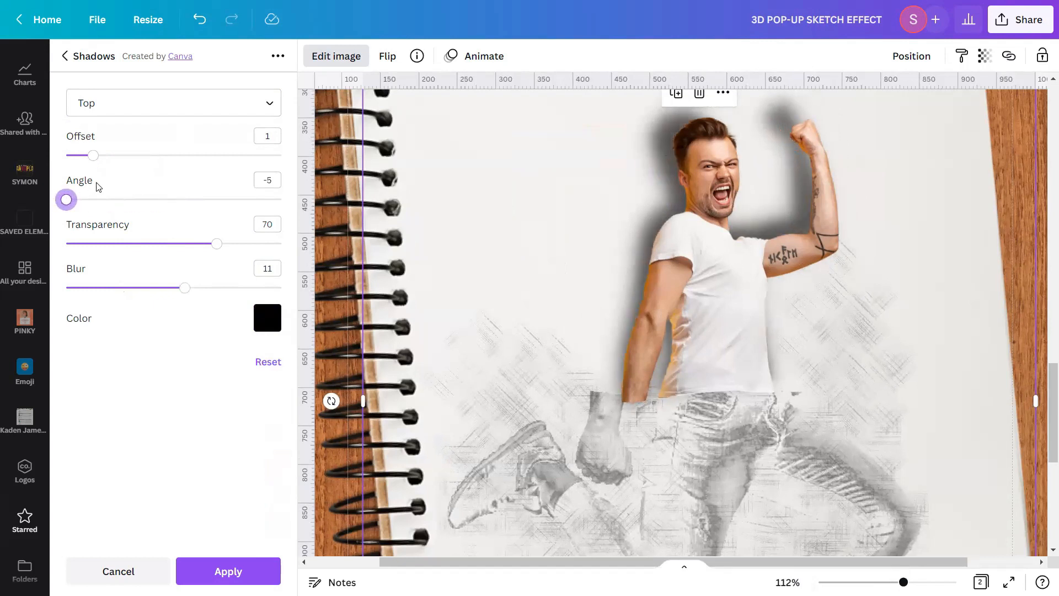
{"action": "left_click_drag", "start_coordinate": [93, 156], "coordinate": [119, 156]}
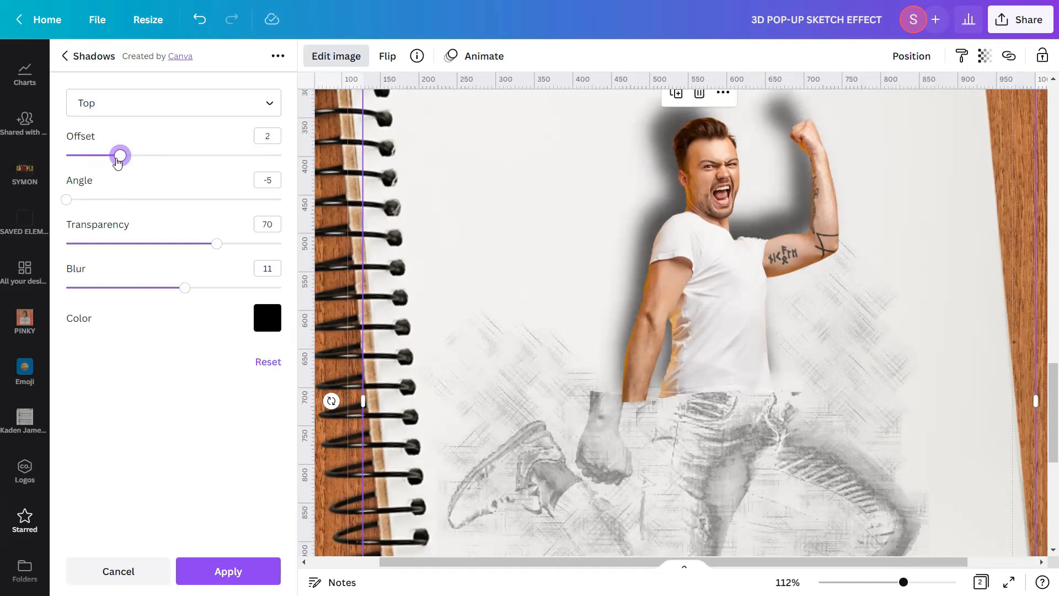
{"action": "left_click_drag", "start_coordinate": [119, 156], "coordinate": [93, 156]}
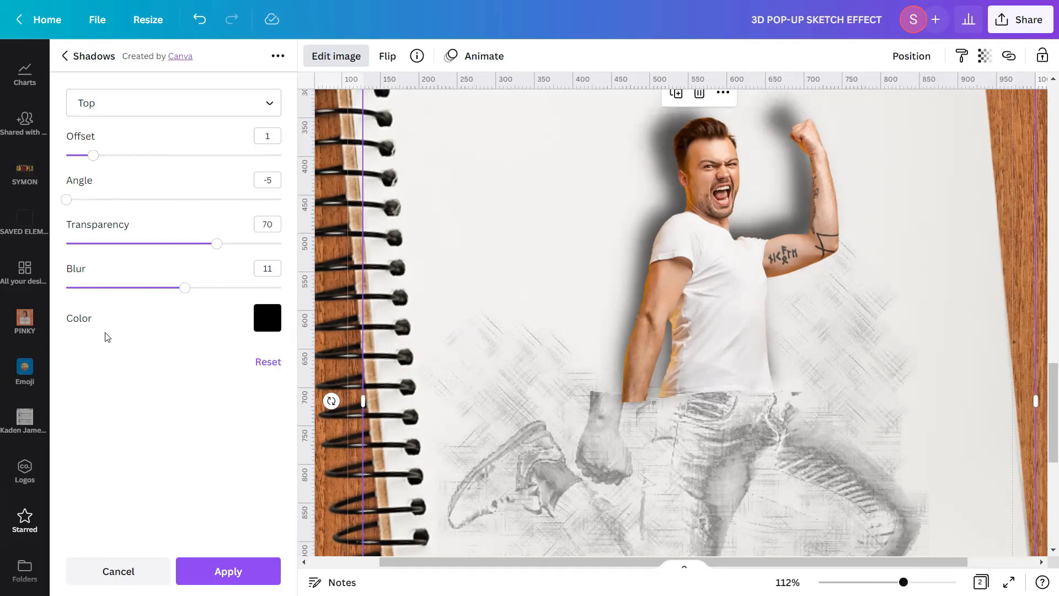
{"action": "left_click", "coordinate": [227, 574]}
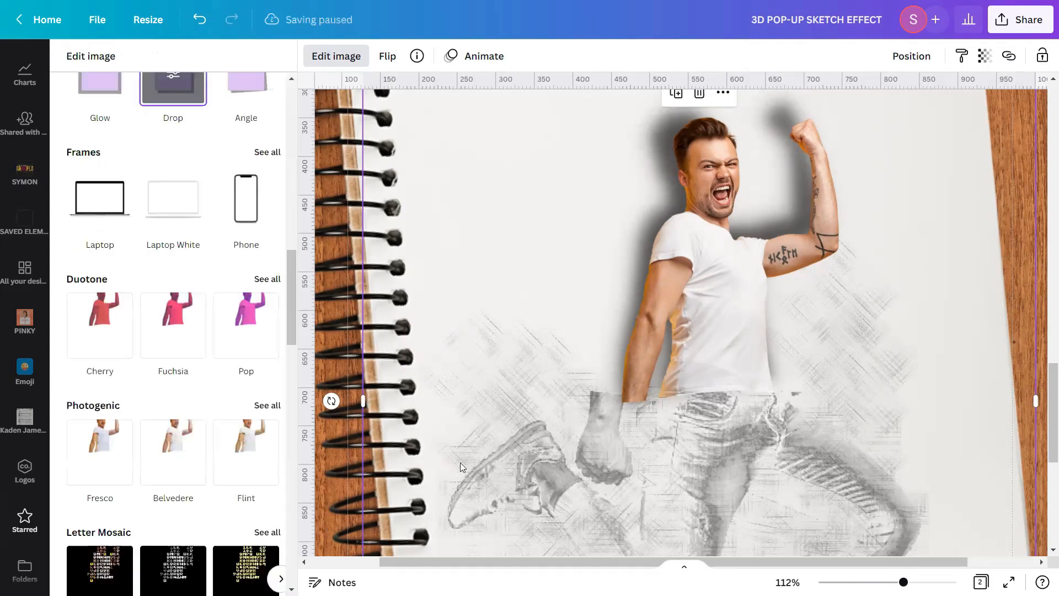
{"action": "left_click", "coordinate": [697, 400]}
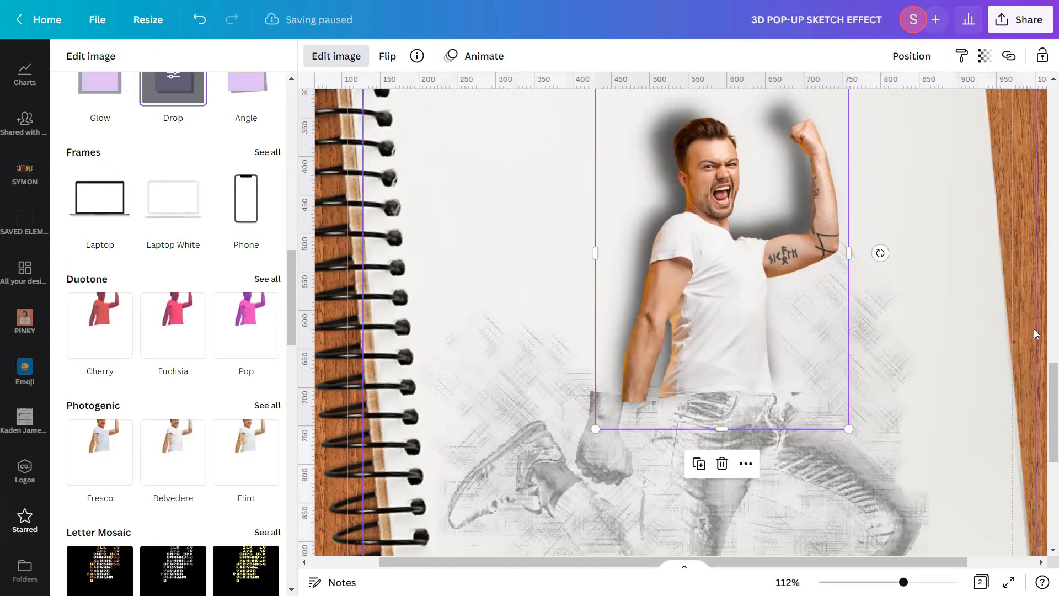
{"action": "scroll", "coordinate": [991, 358], "scroll_direction": "down", "scroll_amount": 5, "text": "ctrl"}
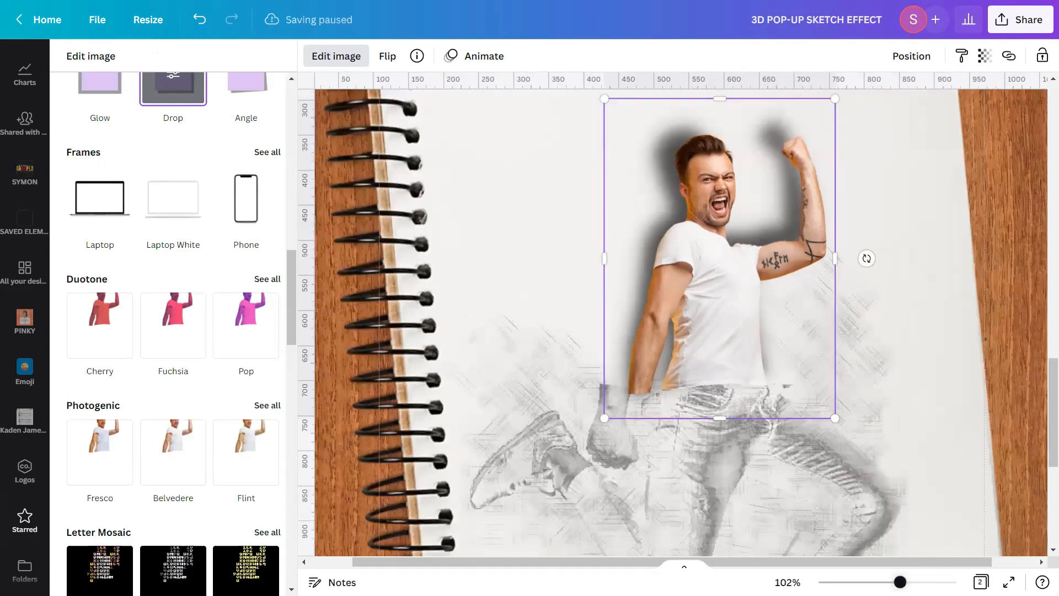
{"action": "left_click", "coordinate": [991, 358]}
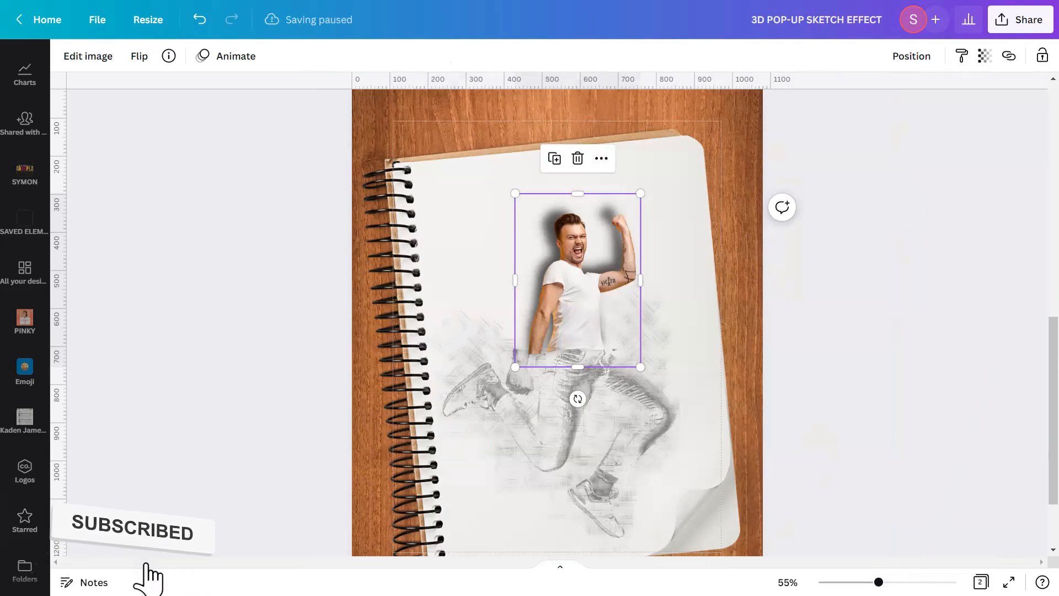
{"action": "scroll", "coordinate": [916, 548], "scroll_direction": "down", "scroll_amount": 1}
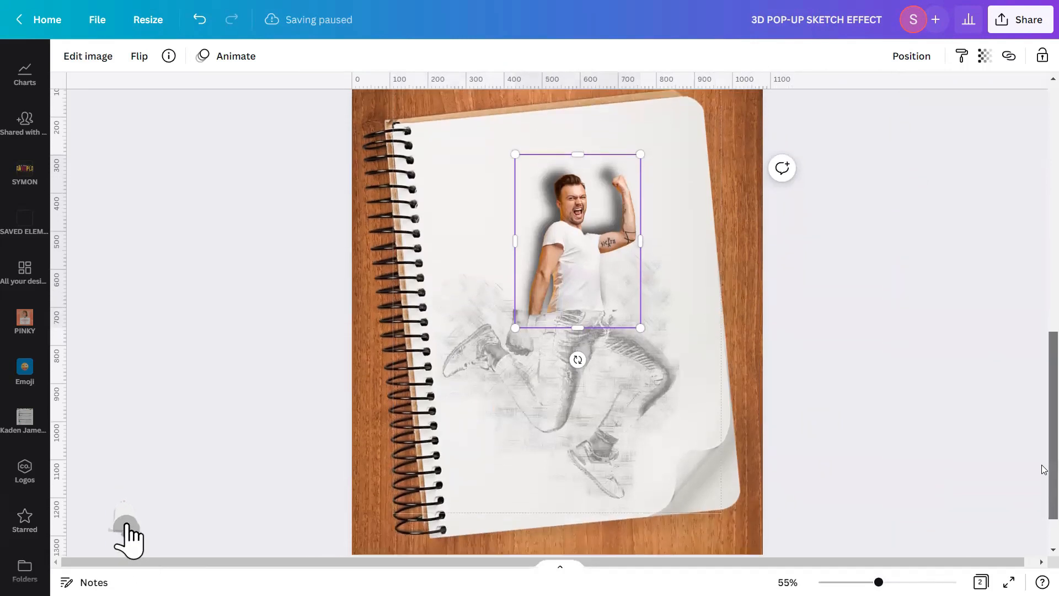
{"action": "left_click", "coordinate": [916, 548]}
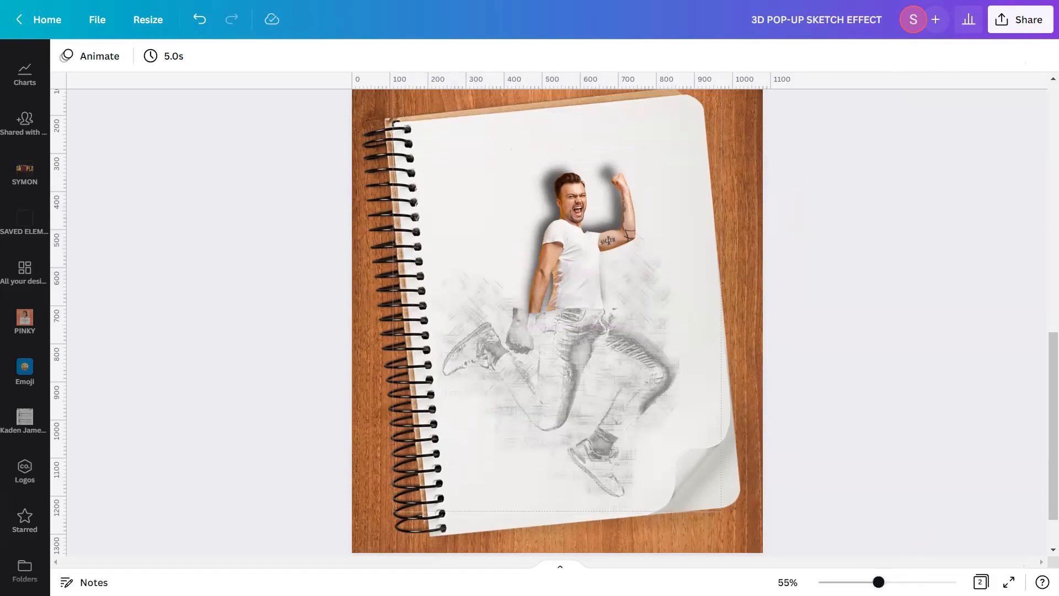
Enlarge the full-colour upper-body image and move it back over the waist of the sketched jeans.
{"action": "left_click_drag", "start_coordinate": [879, 582], "coordinate": [898, 582]}
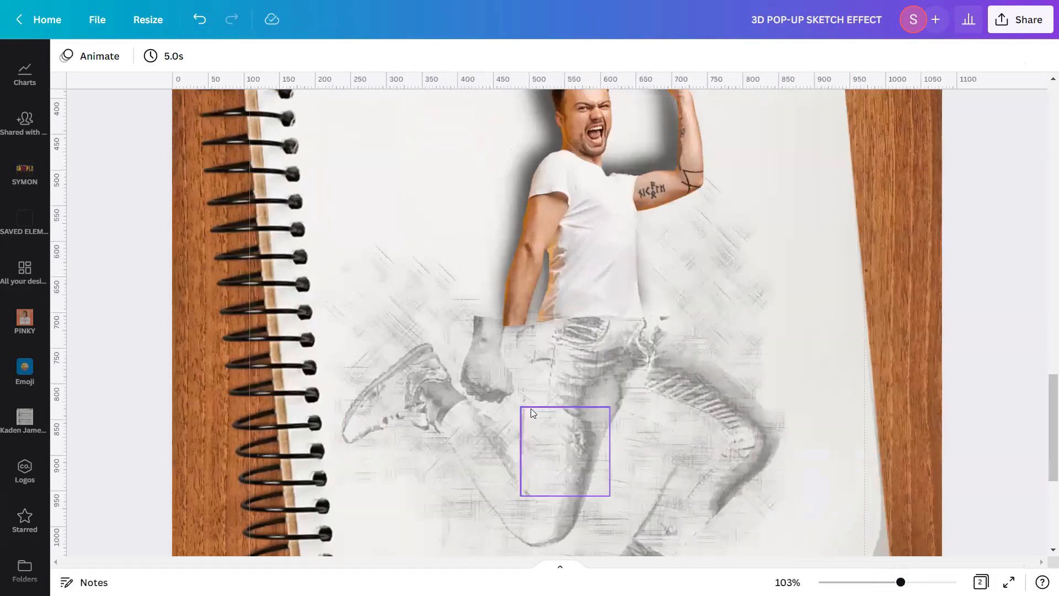
{"action": "scroll", "coordinate": [531, 408], "scroll_direction": "up", "scroll_amount": 3}
{"action": "left_click", "coordinate": [528, 405]}
{"action": "left_click_drag", "start_coordinate": [471, 157], "coordinate": [437, 110]}
{"action": "scroll", "coordinate": [604, 344], "scroll_direction": "down", "scroll_amount": 2}
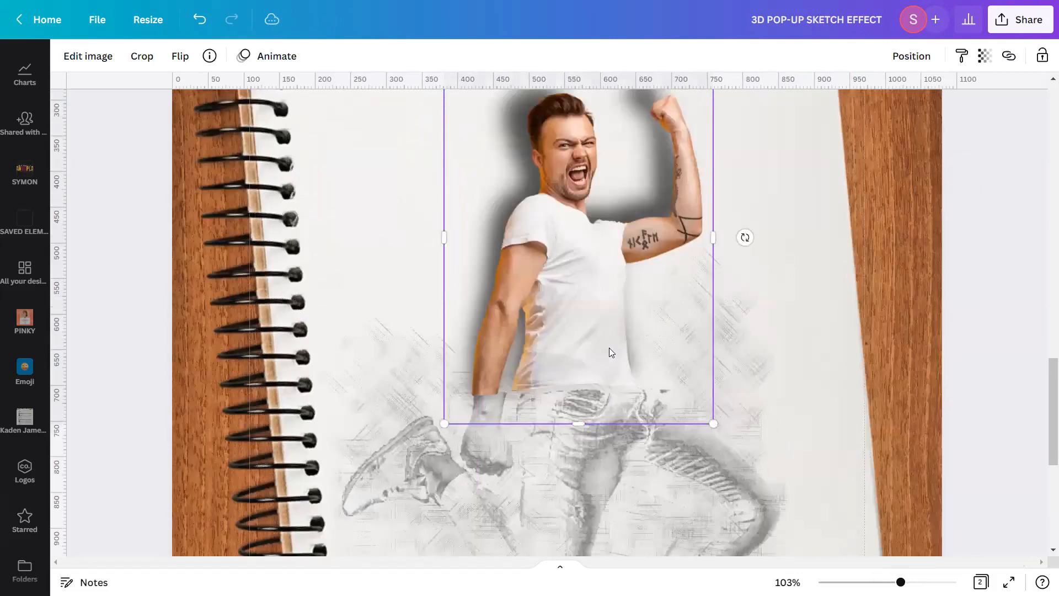
{"action": "left_click_drag", "start_coordinate": [604, 340], "coordinate": [627, 319]}
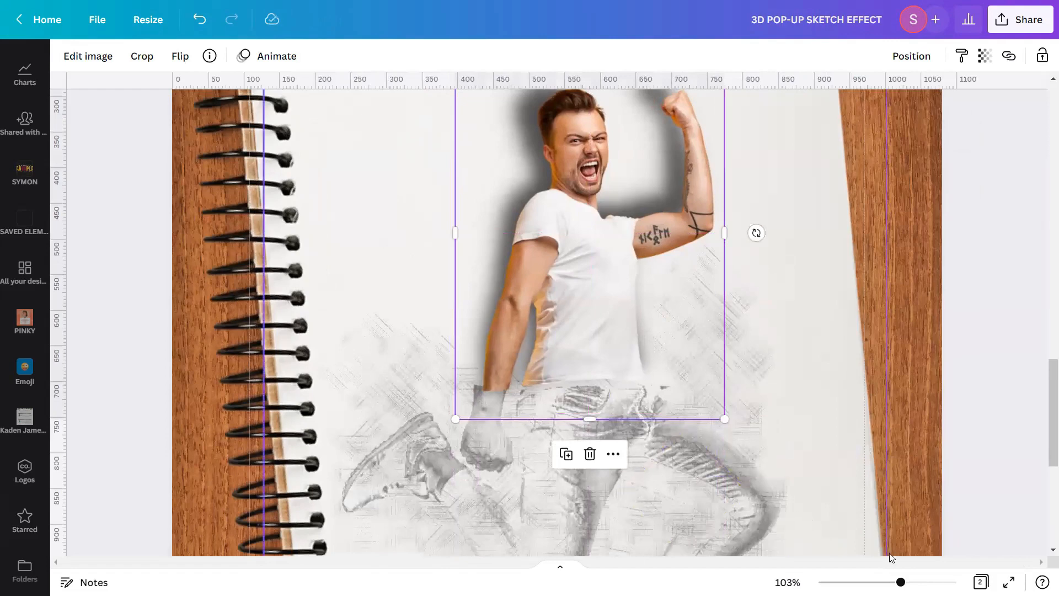
Scale the upper-body image up further from its upper corners and realign it above the sketched legs.
{"action": "left_click_drag", "start_coordinate": [901, 582], "coordinate": [886, 582]}
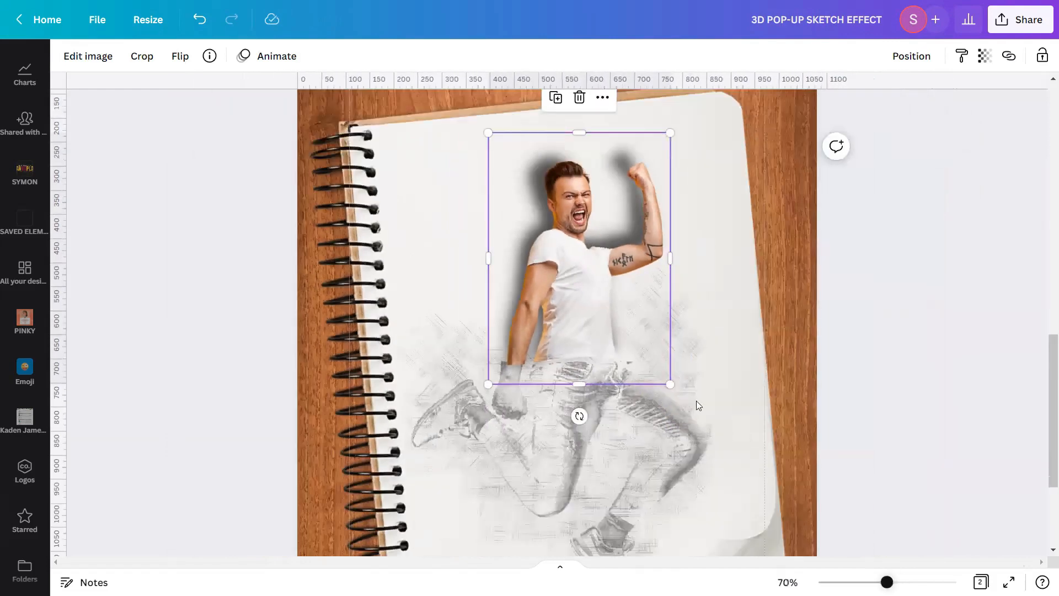
{"action": "left_click_drag", "start_coordinate": [489, 134], "coordinate": [477, 120]}
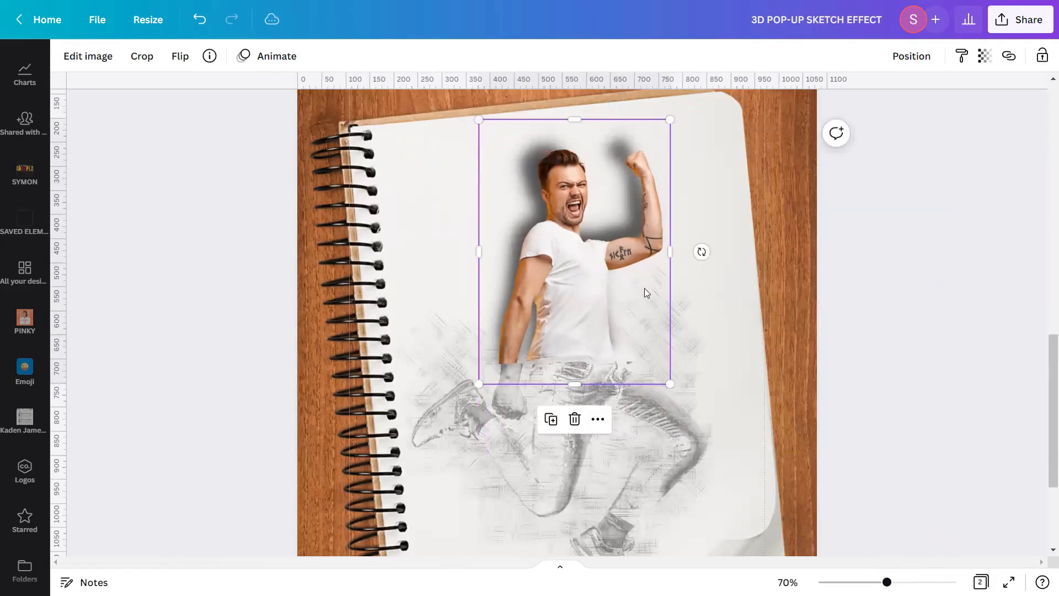
{"action": "mouse_move", "coordinate": [640, 356]}
{"action": "left_mouse_down"}
{"action": "mouse_move", "coordinate": [647, 351]}
{"action": "mouse_move", "coordinate": [645, 364]}
{"action": "left_mouse_up"}
{"action": "scroll", "coordinate": [662, 331], "scroll_direction": "up", "scroll_amount": 2}
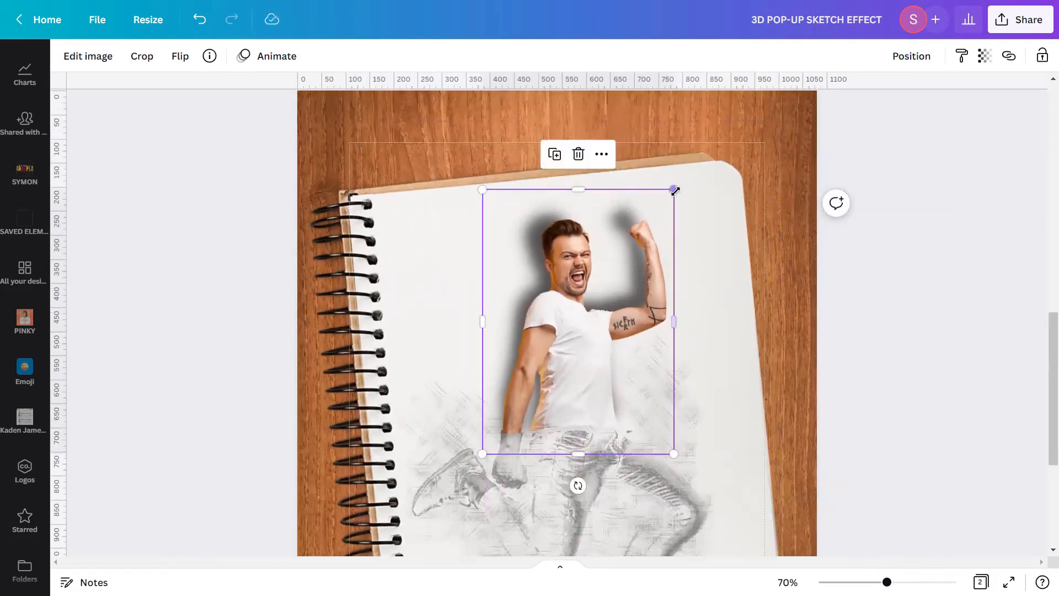
{"action": "left_click_drag", "start_coordinate": [674, 190], "coordinate": [697, 158]}
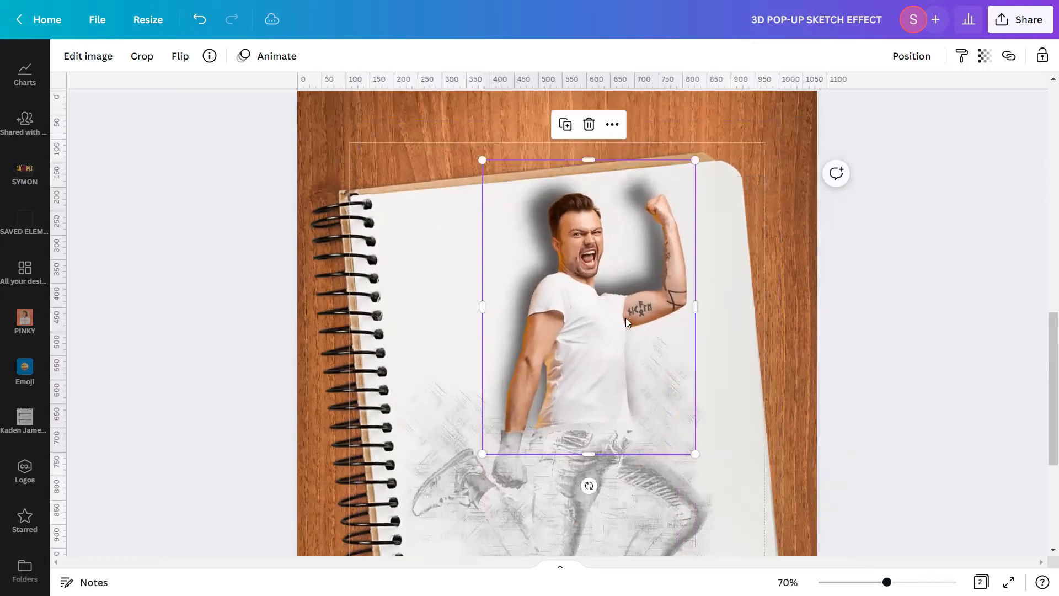
{"action": "left_click_drag", "start_coordinate": [625, 318], "coordinate": [622, 318]}
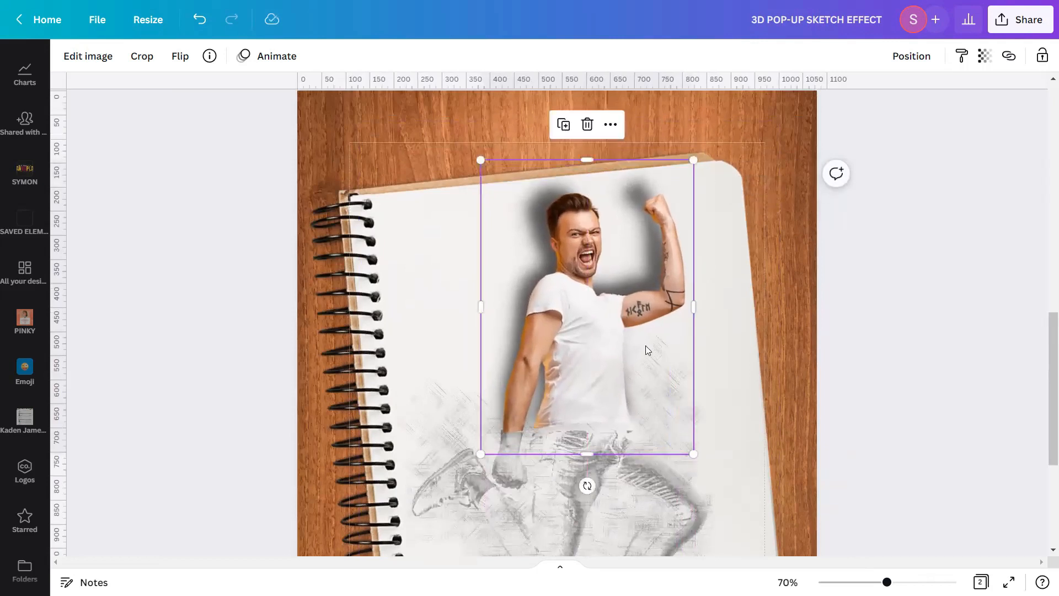
Fine-position the upper-body image slightly lower so the shirt hem and forearm meet the sketched jeans and hand.
{"action": "scroll", "coordinate": [607, 309], "scroll_direction": "up", "scroll_amount": 3}
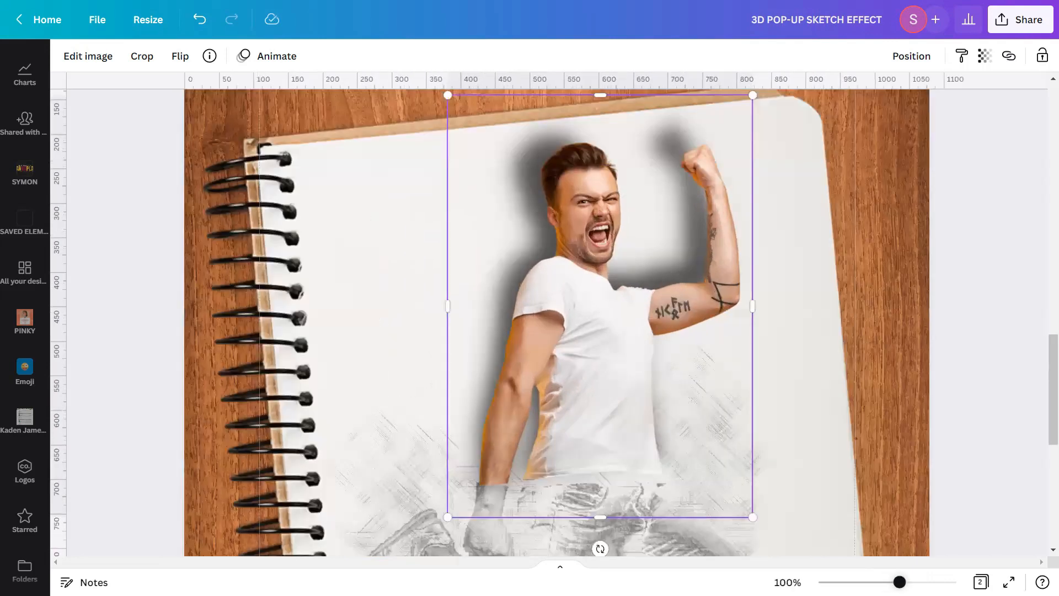
{"action": "scroll", "coordinate": [557, 382], "scroll_direction": "up", "scroll_amount": 3}
{"action": "scroll", "coordinate": [496, 356], "scroll_direction": "down", "scroll_amount": 4}
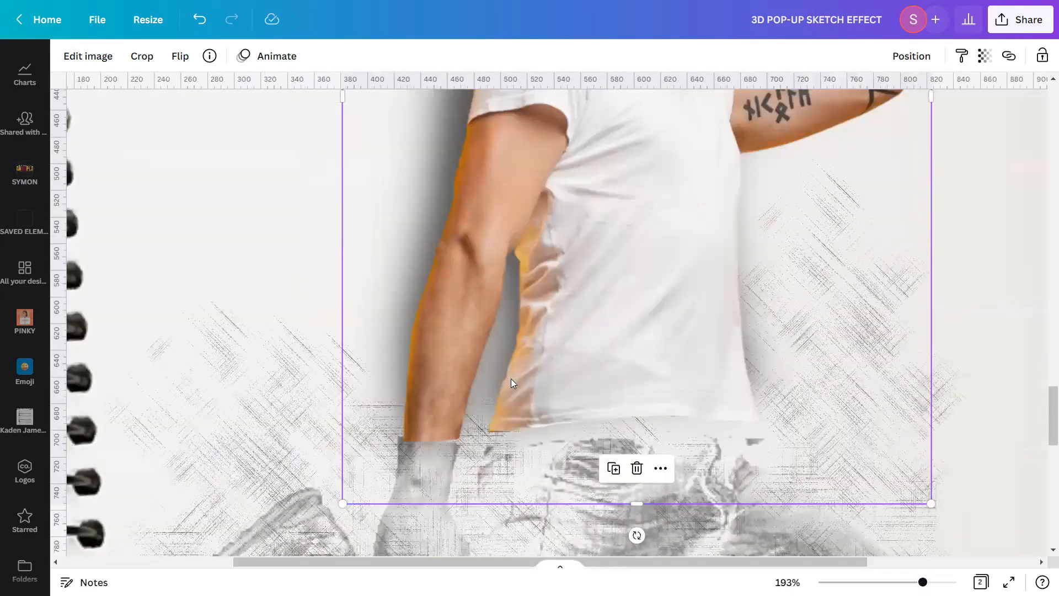
{"action": "left_click_drag", "start_coordinate": [511, 378], "coordinate": [568, 376]}
{"action": "key", "text": "Down"}
{"action": "key", "text": "Down"}
{"action": "key", "text": "Left"}
{"action": "key", "text": "Left"}
{"action": "key", "text": "Left"}
{"action": "key", "text": "Left"}
{"action": "key", "text": "Left"}
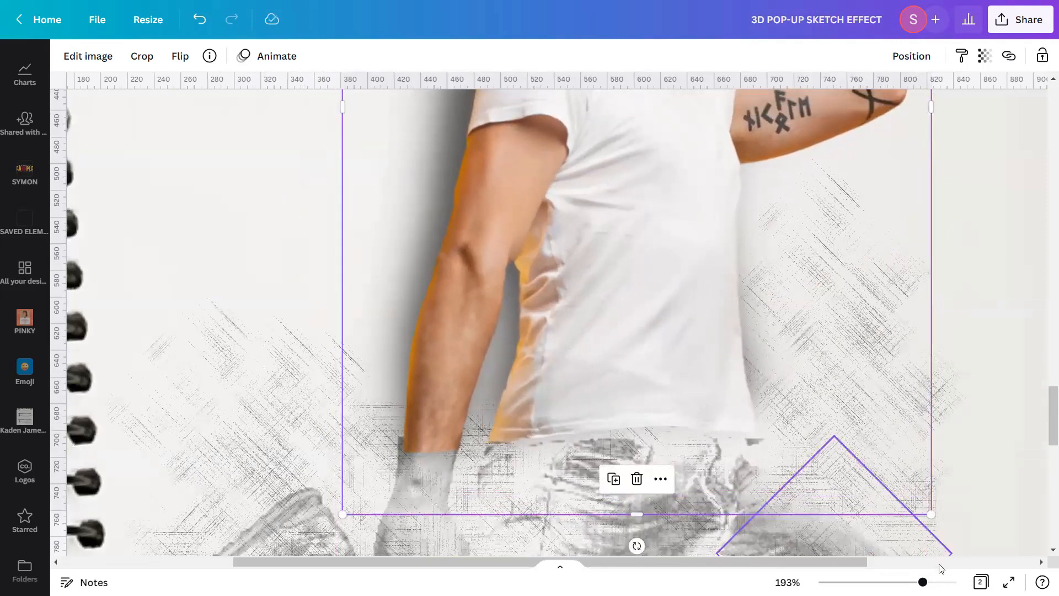
Enlarge the upper-body image once more, then shift it right and nudge it into place over the sketched waist and wrist.
{"action": "left_click_drag", "start_coordinate": [923, 582], "coordinate": [904, 582]}
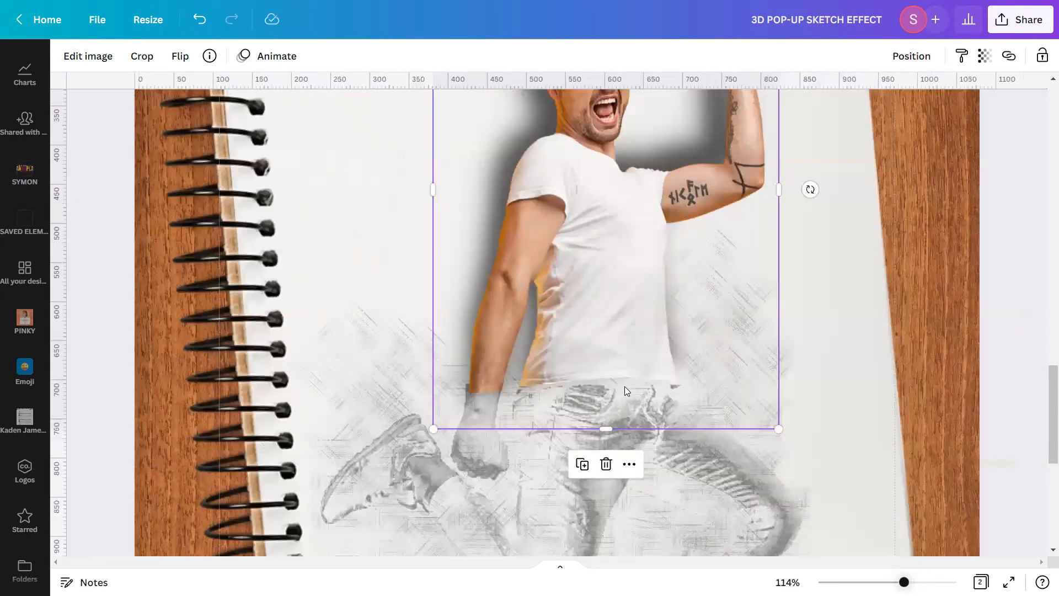
{"action": "scroll", "coordinate": [548, 342], "scroll_direction": "up", "scroll_amount": 4}
{"action": "left_click_drag", "start_coordinate": [433, 156], "coordinate": [402, 115]}
{"action": "scroll", "coordinate": [579, 326], "scroll_direction": "down", "scroll_amount": 3}
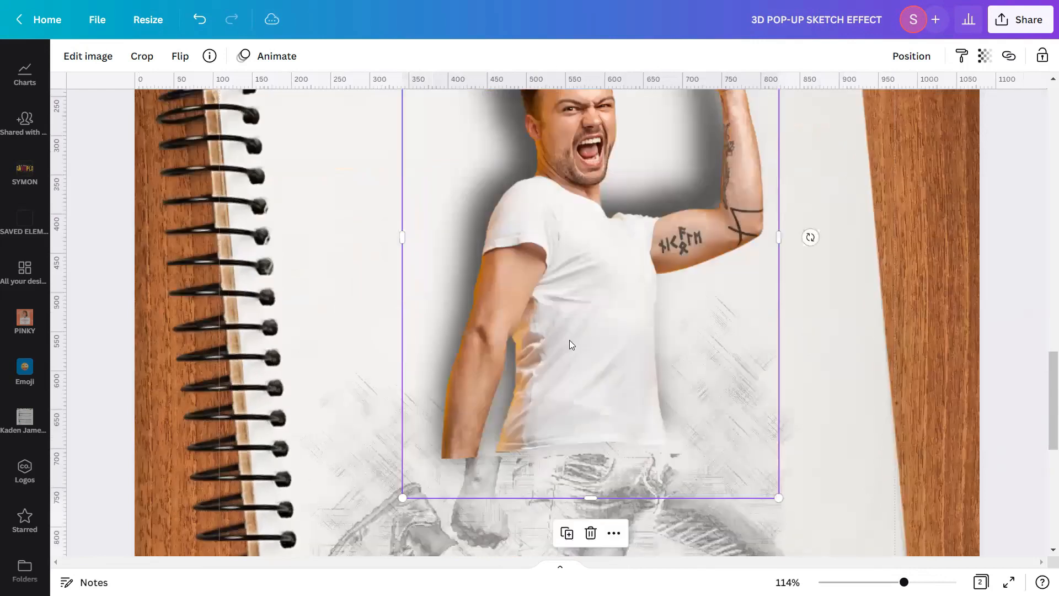
{"action": "left_click_drag", "start_coordinate": [568, 343], "coordinate": [595, 333]}
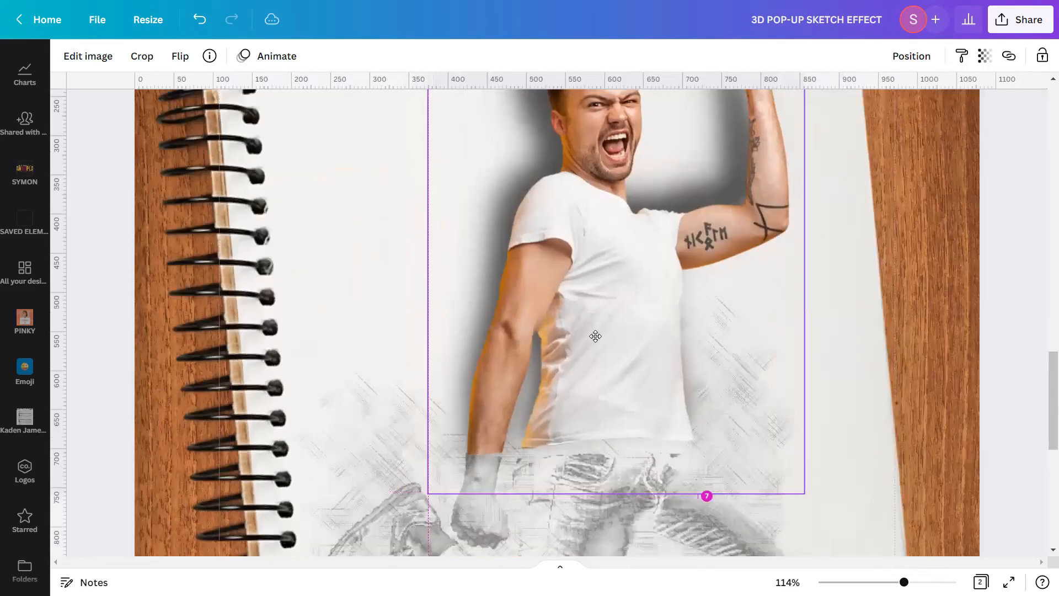
{"action": "left_click_drag", "start_coordinate": [661, 407], "coordinate": [660, 420]}
{"action": "left_click_drag", "start_coordinate": [712, 398], "coordinate": [710, 393]}
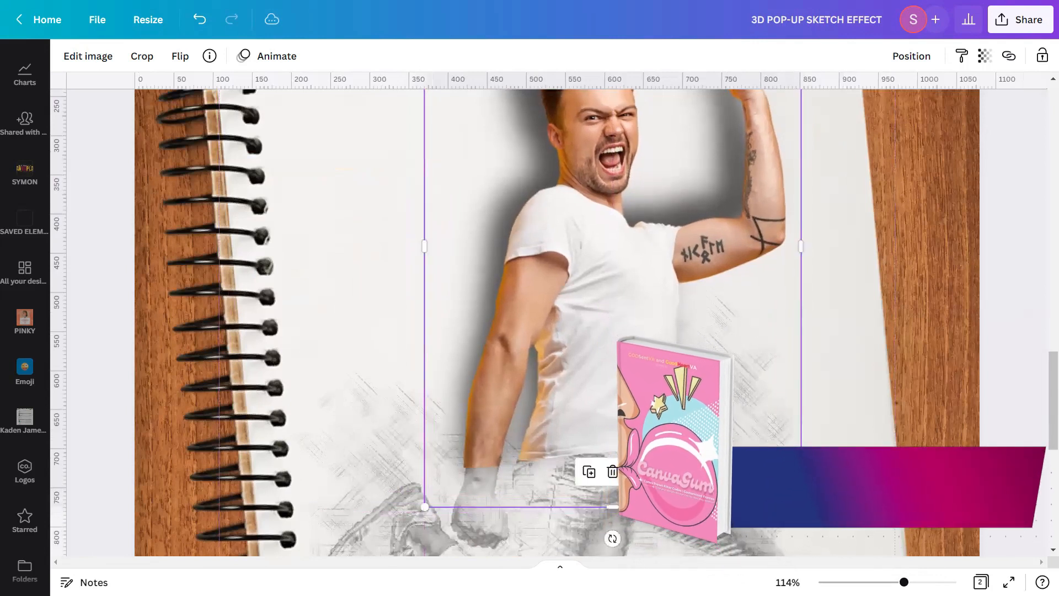
{"action": "key", "text": "Left"}
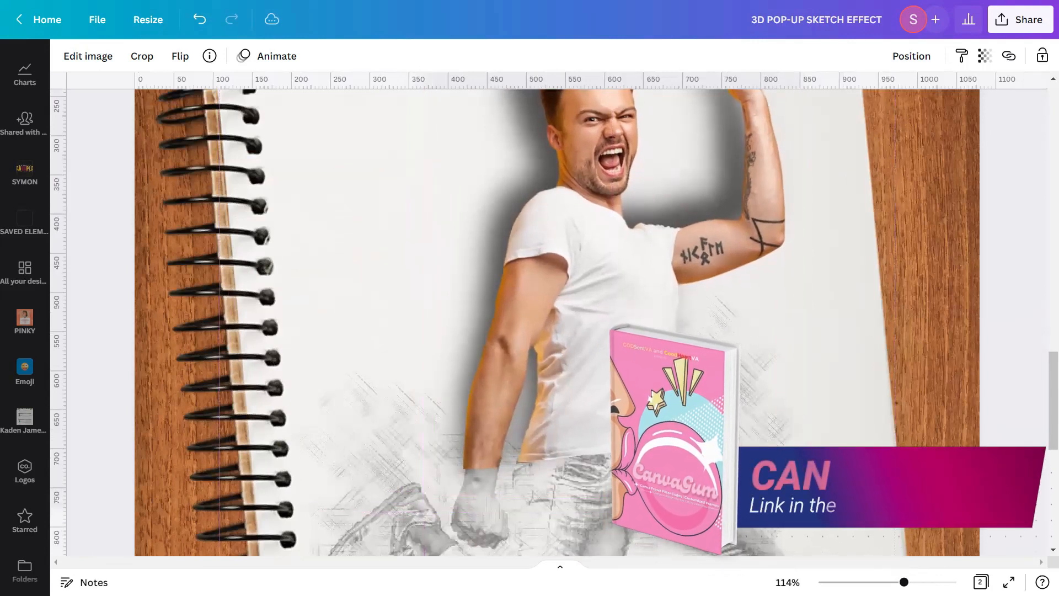
Nudge the full-colour upper-body image slightly right to line up with the sketched waist and wrist, and deselect it.
{"action": "key", "text": "Right"}
{"action": "key", "text": "Right"}
{"action": "key", "text": "Right"}
{"action": "key", "text": "Right"}
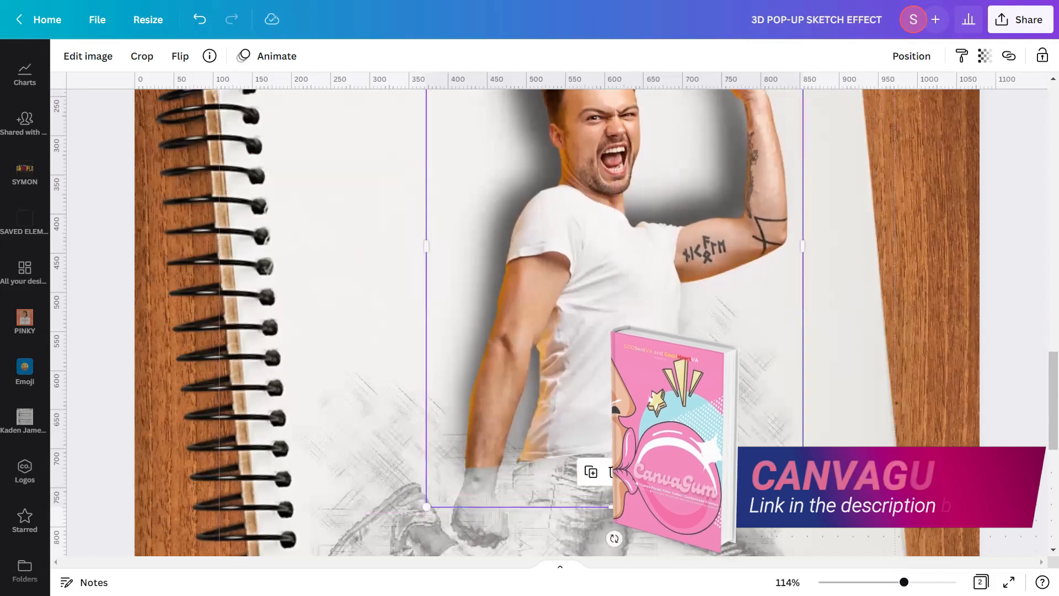
{"action": "left_click", "coordinate": [1017, 345]}
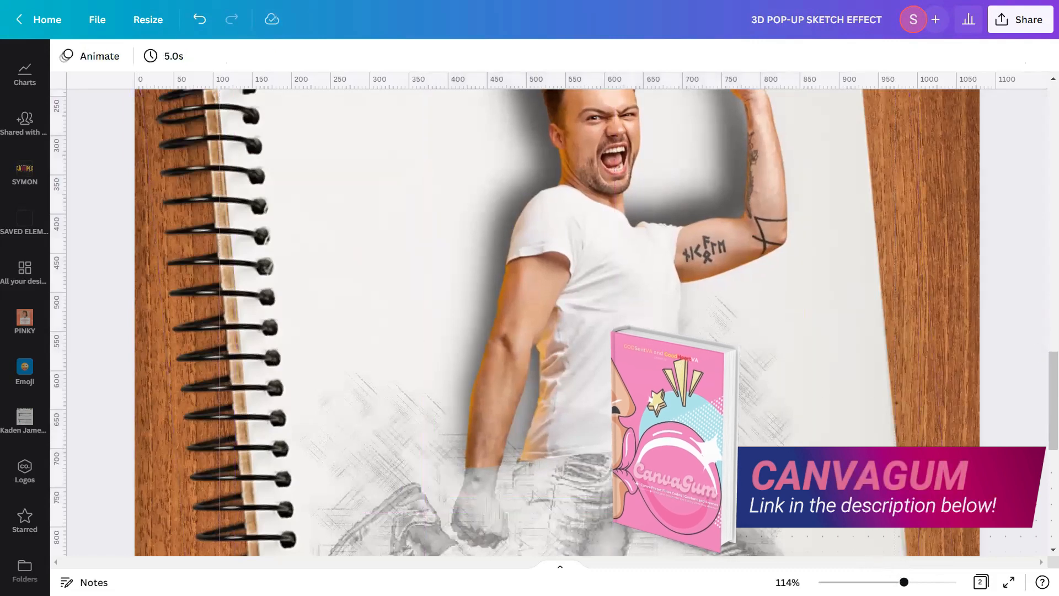
Examine the join between the full-colour upper body and the sketched jeans and hand, both close up and in the whole composition.
{"action": "left_click_drag", "start_coordinate": [904, 582], "coordinate": [910, 582]}
{"action": "scroll", "coordinate": [931, 350], "scroll_direction": "up", "scroll_amount": 5}
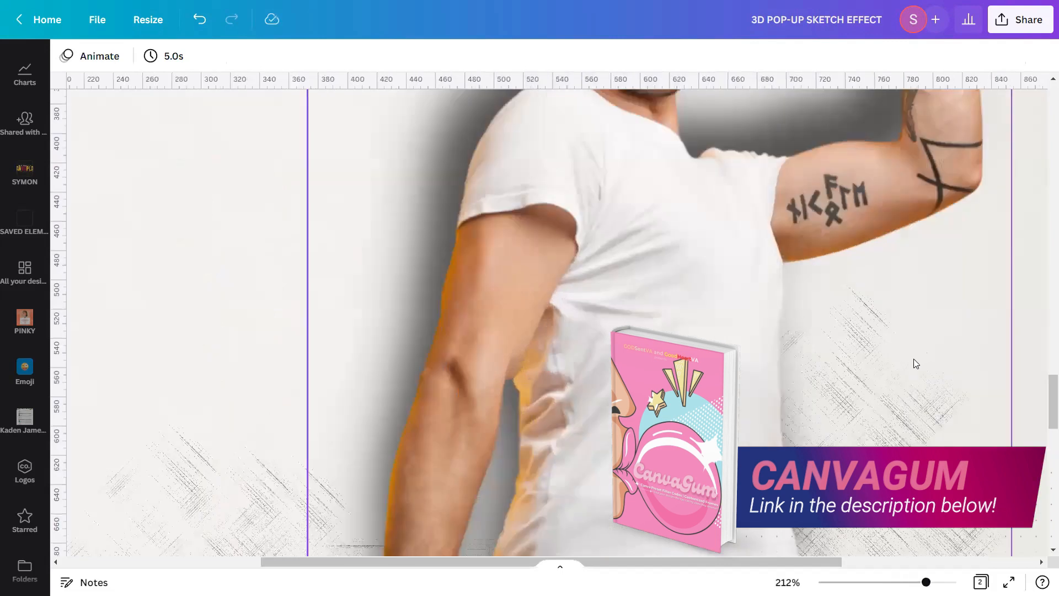
{"action": "scroll", "coordinate": [913, 359], "scroll_direction": "down", "scroll_amount": 4}
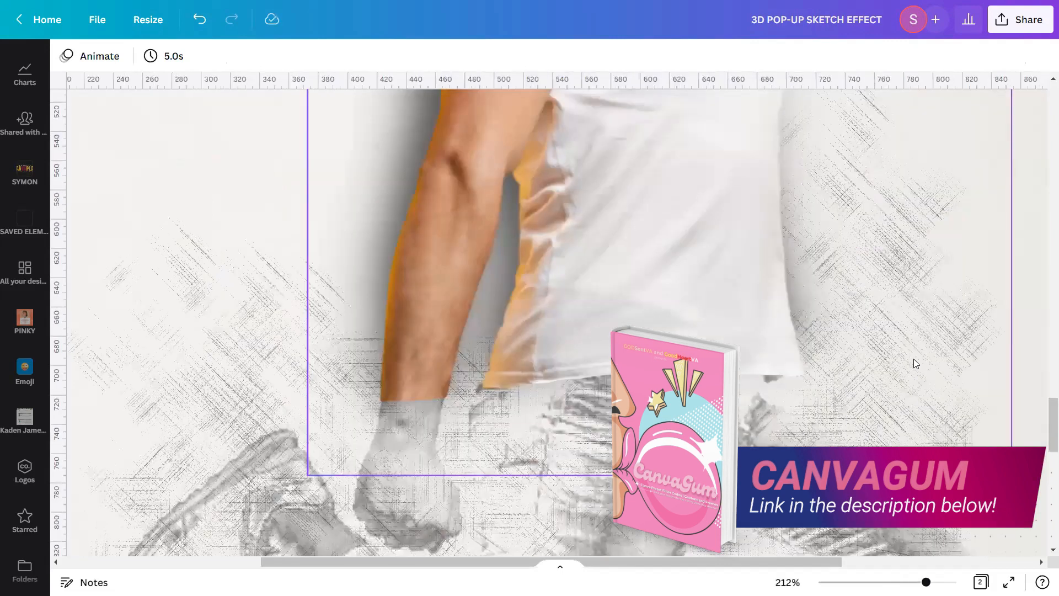
{"action": "left_click_drag", "start_coordinate": [926, 582], "coordinate": [881, 583]}
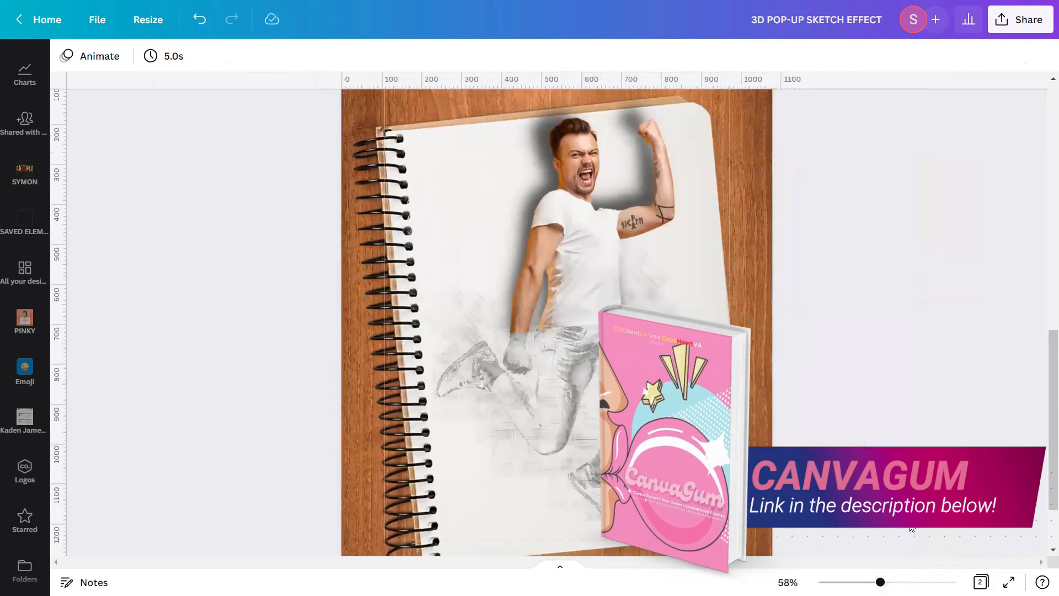
{"action": "scroll", "coordinate": [920, 430], "scroll_direction": "up", "scroll_amount": 1}
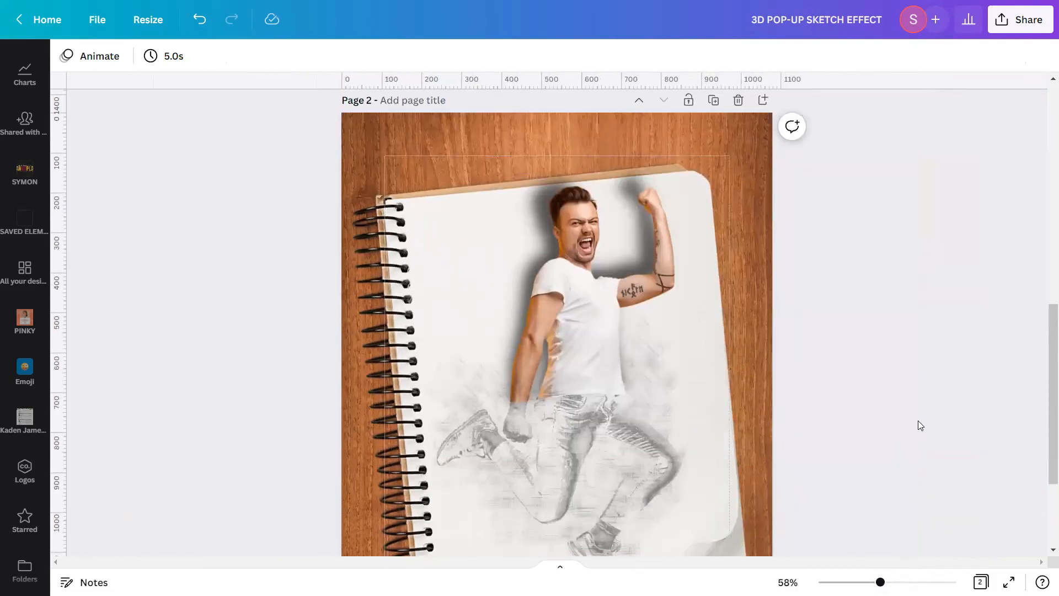
{"action": "scroll", "coordinate": [918, 421], "scroll_direction": "down", "scroll_amount": 1}
{"action": "left_click_drag", "start_coordinate": [1042, 403], "coordinate": [1042, 406]}
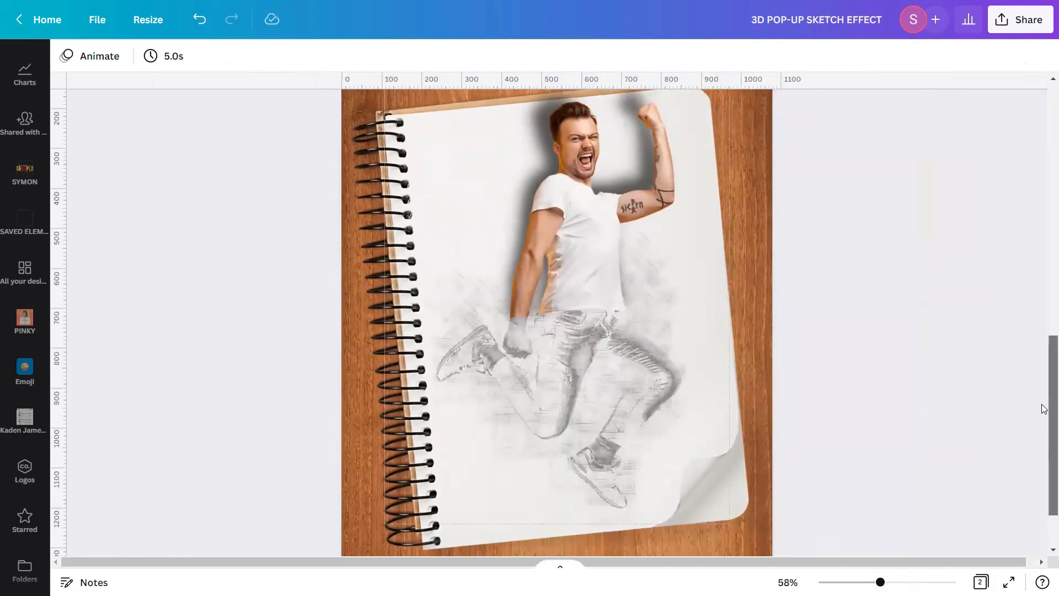
{"action": "scroll", "coordinate": [1042, 441], "scroll_direction": "down", "scroll_amount": 2}
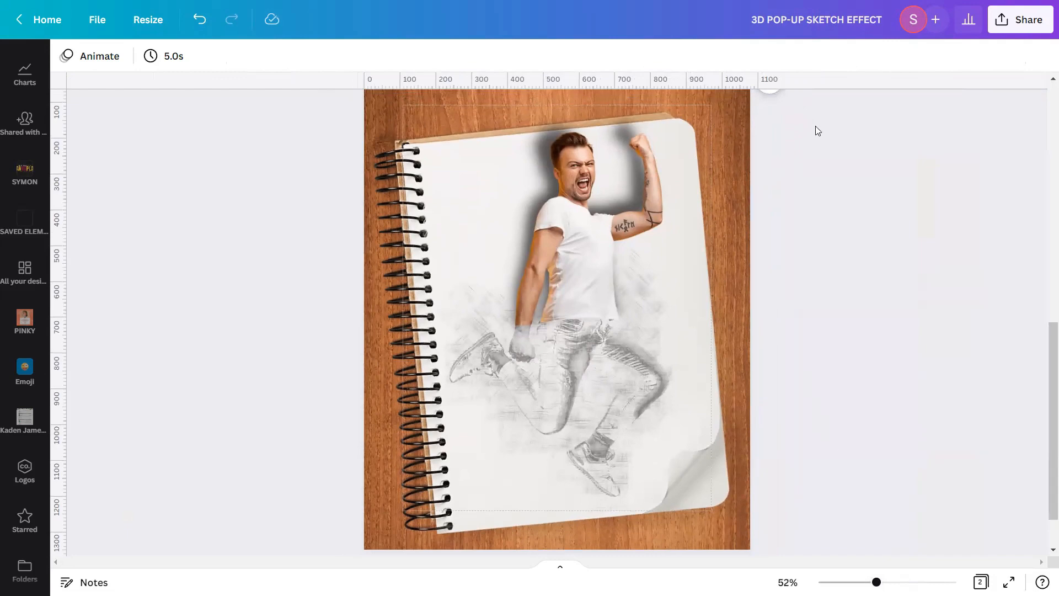
Select the upper body, sketched legs and all texture pieces together, enlarge them slightly and move them up on the notebook.
{"action": "left_click_drag", "start_coordinate": [820, 121], "coordinate": [319, 533]}
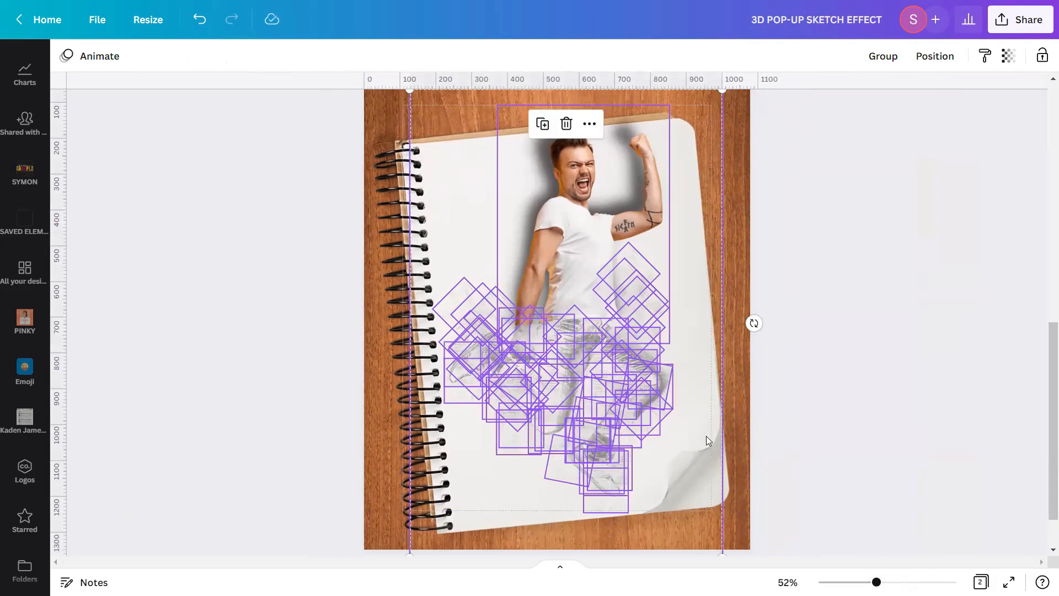
{"action": "scroll", "coordinate": [701, 428], "scroll_direction": "down", "scroll_amount": 2}
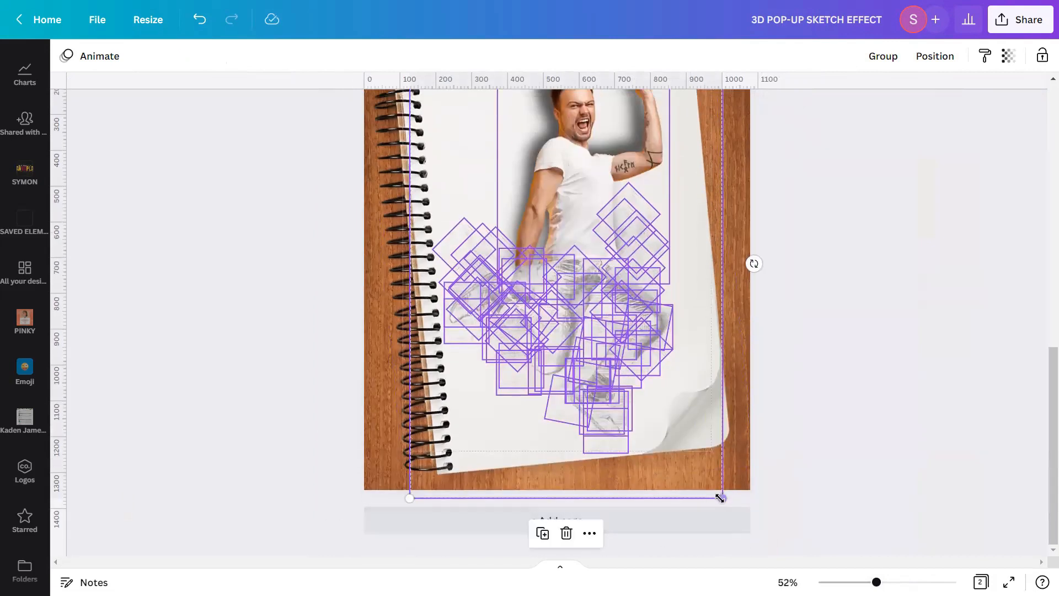
{"action": "left_click_drag", "start_coordinate": [723, 503], "coordinate": [728, 508]}
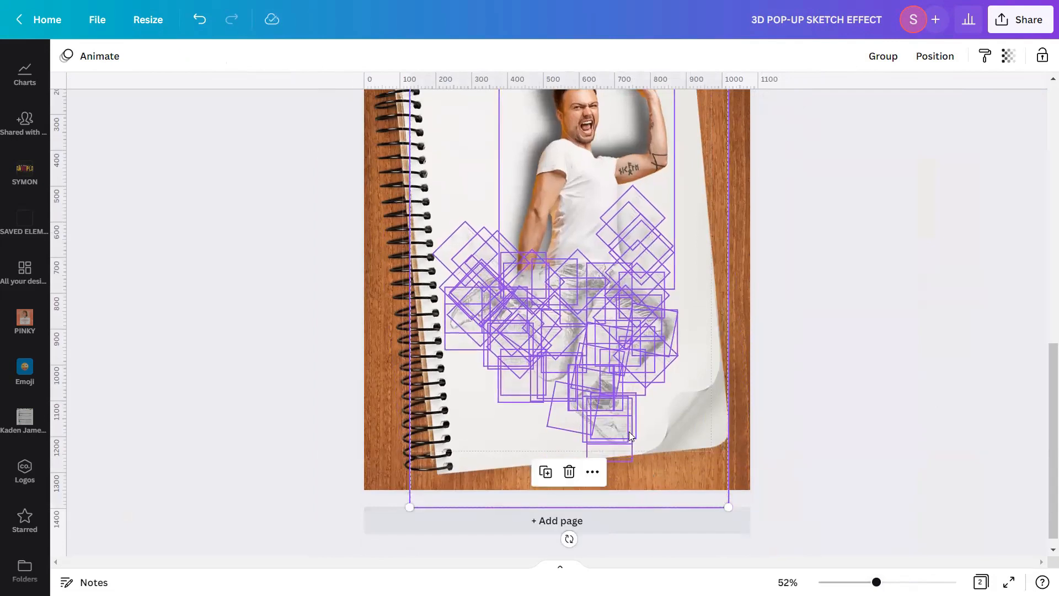
{"action": "scroll", "coordinate": [629, 431], "scroll_direction": "up", "scroll_amount": 2}
{"action": "scroll", "coordinate": [613, 403], "scroll_direction": "up", "scroll_amount": 2}
{"action": "left_click_drag", "start_coordinate": [601, 380], "coordinate": [603, 353]}
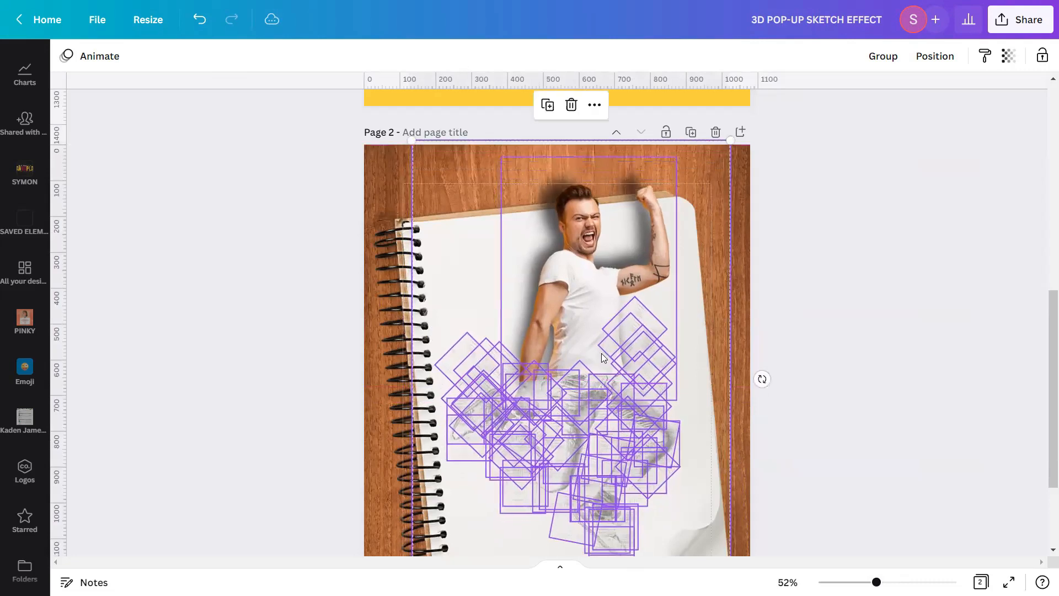
Rotate the selected figure and texture pieces slightly clockwise, shift them a little right on the notebook, and deselect them.
{"action": "scroll", "coordinate": [606, 352], "scroll_direction": "down", "scroll_amount": 4}
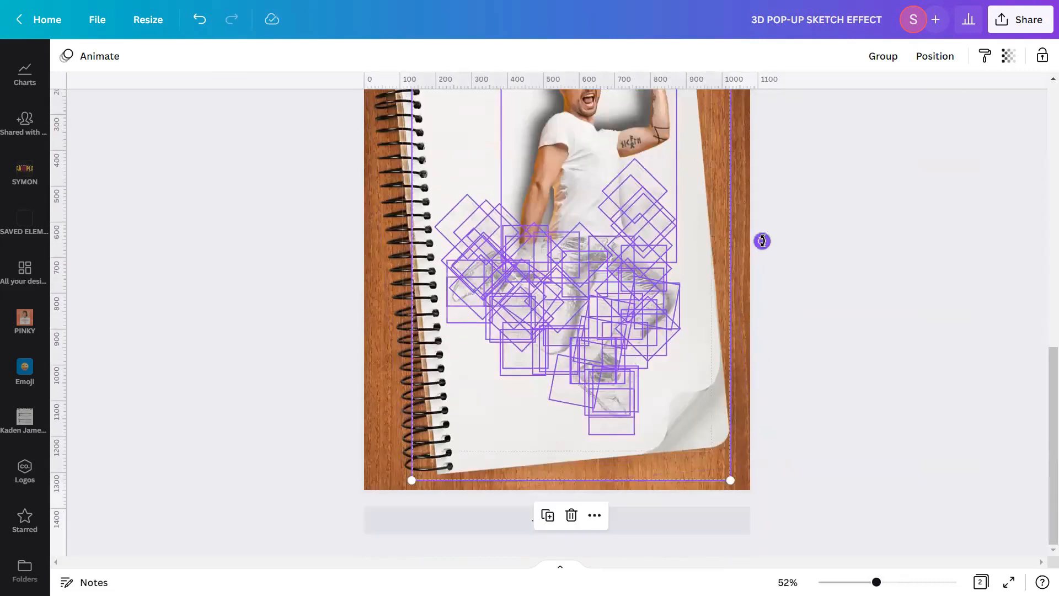
{"action": "left_click_drag", "start_coordinate": [762, 241], "coordinate": [764, 246]}
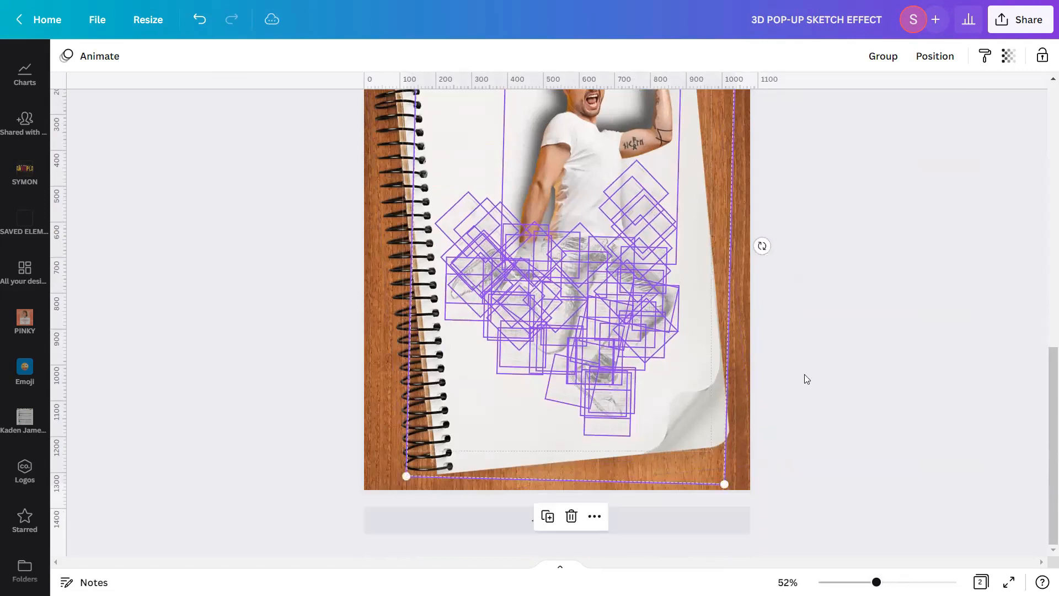
{"action": "scroll", "coordinate": [805, 374], "scroll_direction": "up", "scroll_amount": 2}
{"action": "scroll", "coordinate": [804, 334], "scroll_direction": "up", "scroll_amount": 2}
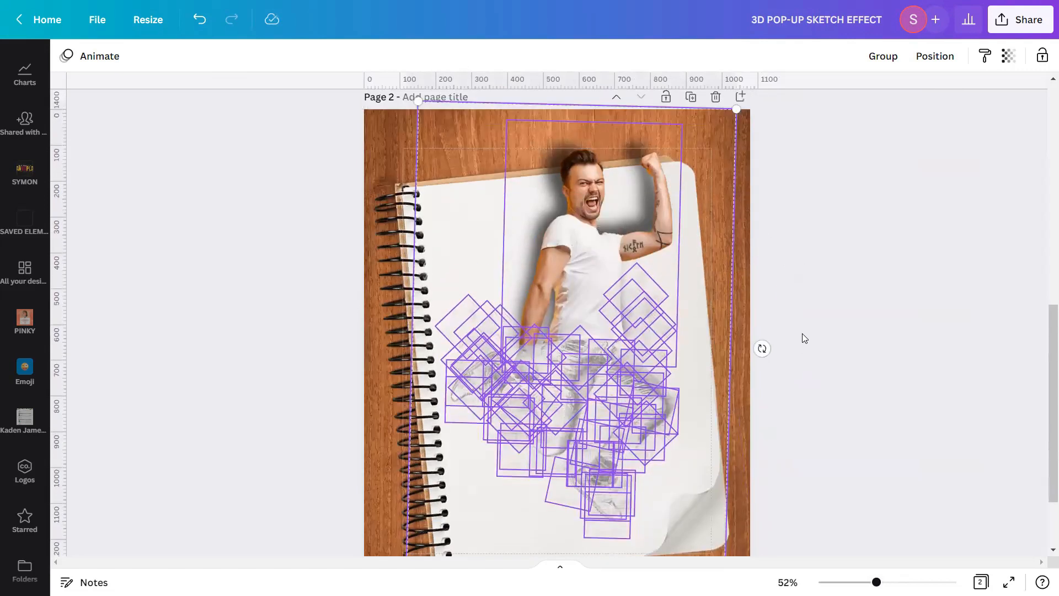
{"action": "scroll", "coordinate": [803, 337], "scroll_direction": "down", "scroll_amount": 2}
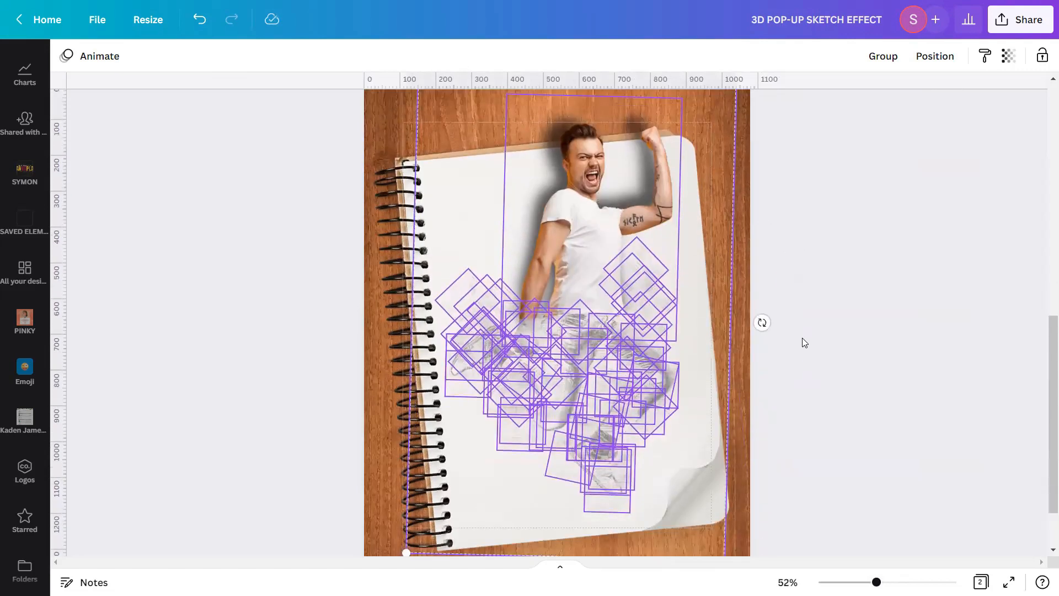
{"action": "scroll", "coordinate": [804, 342], "scroll_direction": "down", "scroll_amount": 1}
{"action": "left_click_drag", "start_coordinate": [660, 348], "coordinate": [669, 348]}
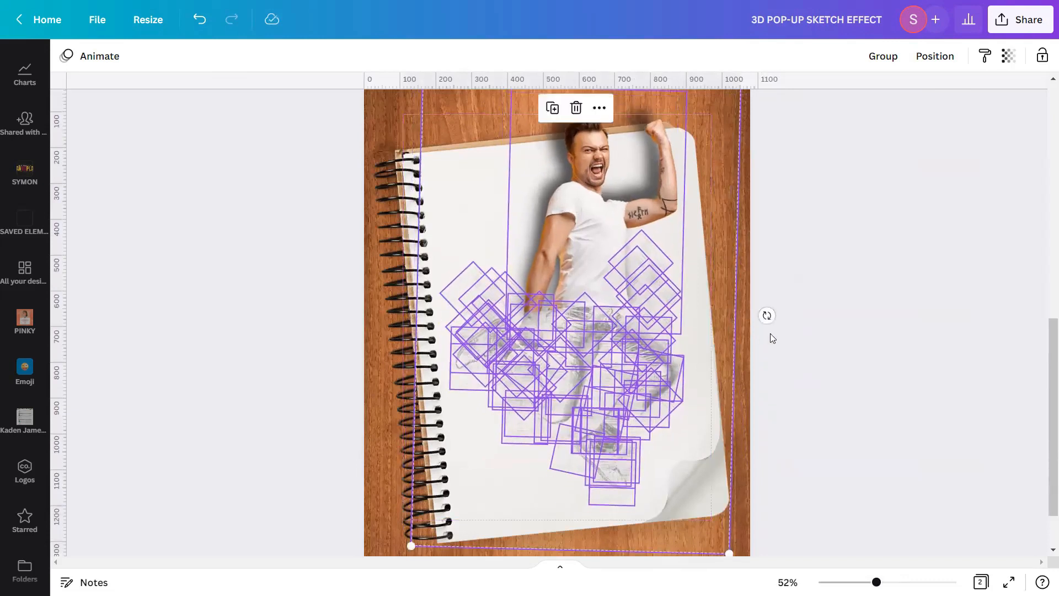
{"action": "left_click", "coordinate": [799, 328]}
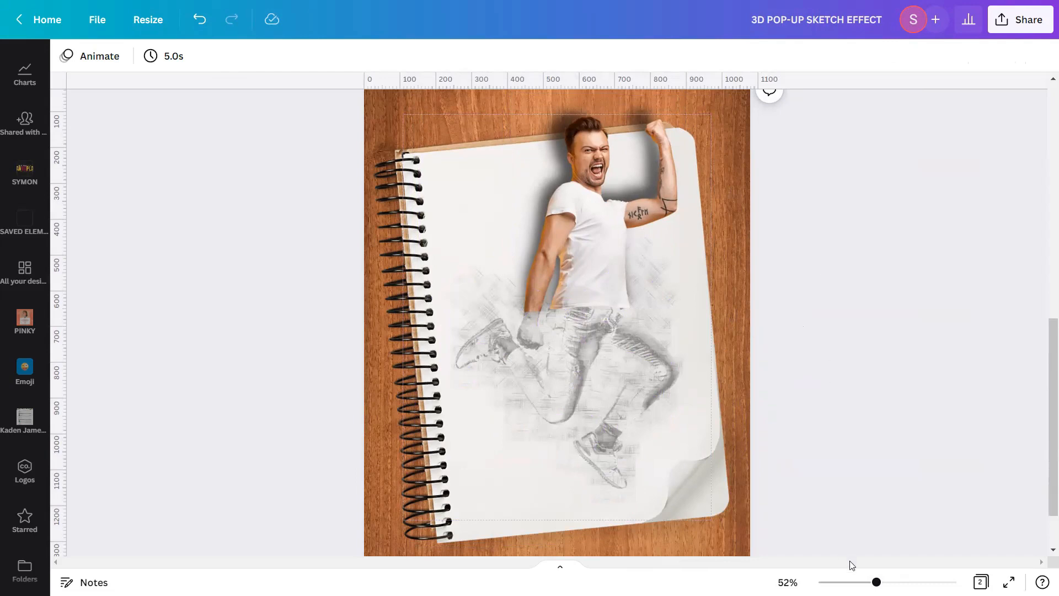
Check the sketched legs and shoe texture close up, and view the finished notebook design in full screen.
{"action": "scroll", "coordinate": [1045, 405], "scroll_direction": "up", "scroll_amount": 5}
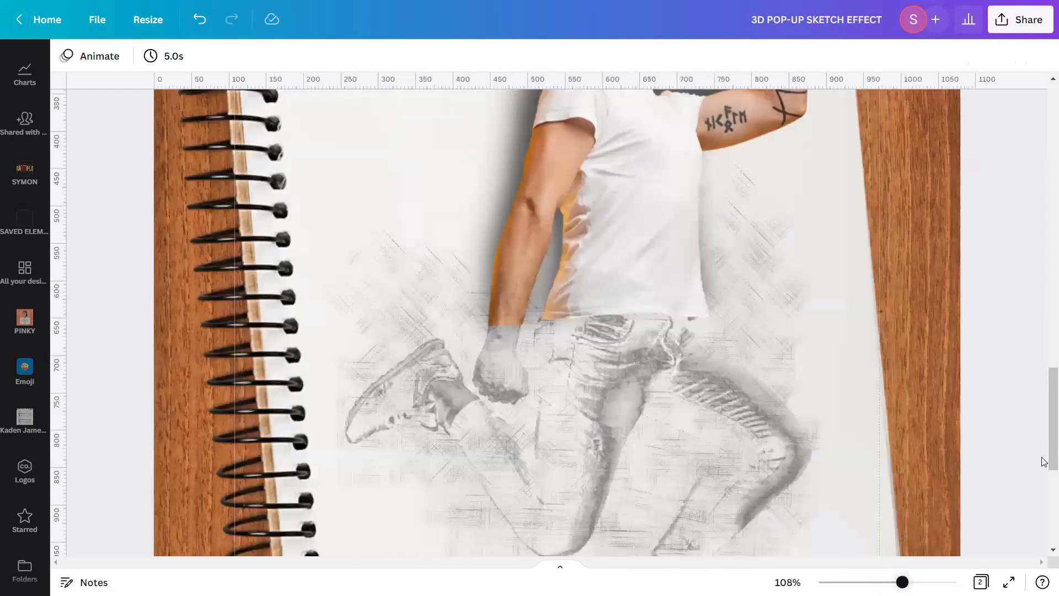
{"action": "mouse_move", "coordinate": [1044, 404]}
{"action": "left_mouse_down"}
{"action": "mouse_move", "coordinate": [1044, 335]}
{"action": "mouse_move", "coordinate": [1040, 483]}
{"action": "mouse_move", "coordinate": [1053, 492]}
{"action": "left_mouse_up"}
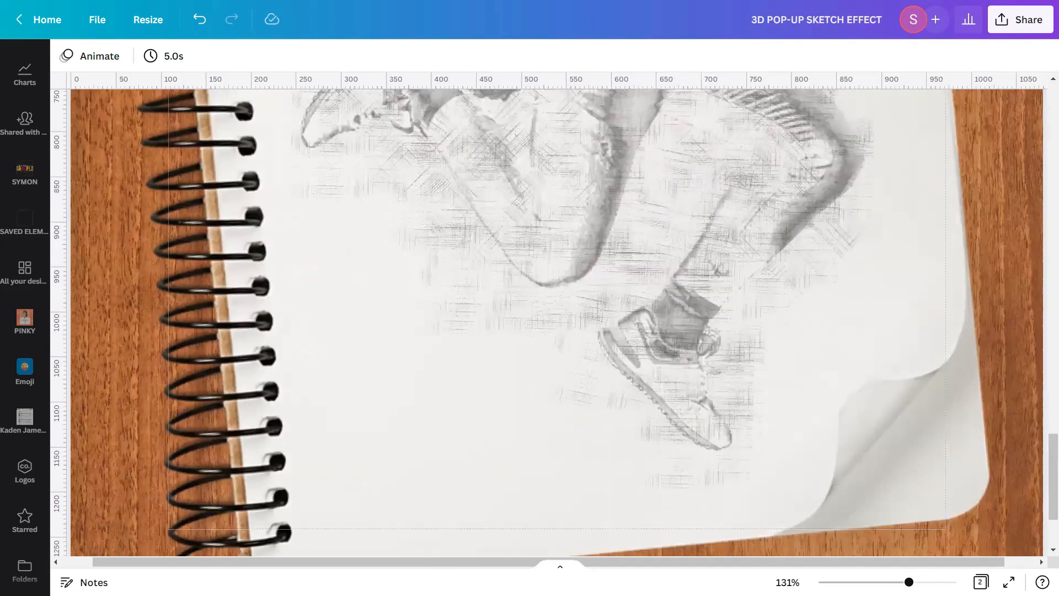
{"action": "left_click_drag", "start_coordinate": [909, 582], "coordinate": [874, 582]}
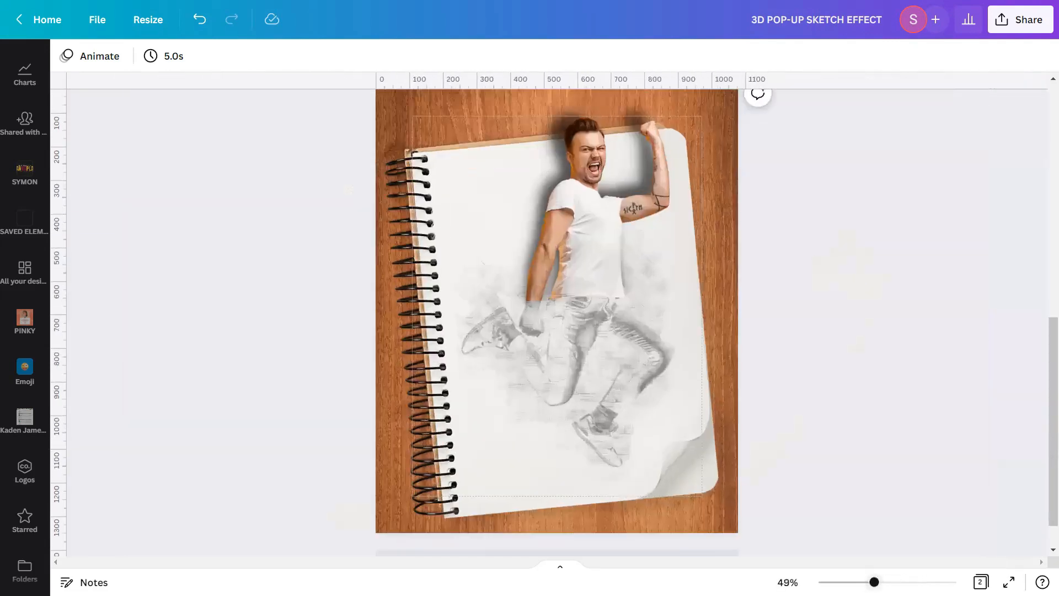
{"action": "left_click_drag", "start_coordinate": [1050, 473], "coordinate": [1050, 465]}
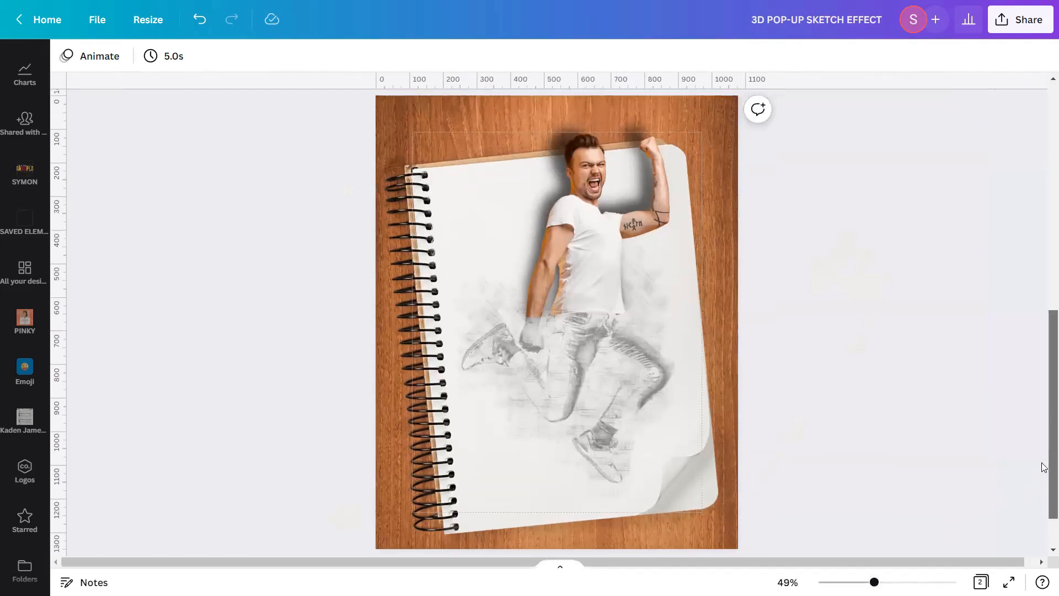
{"action": "left_click", "coordinate": [1009, 582]}
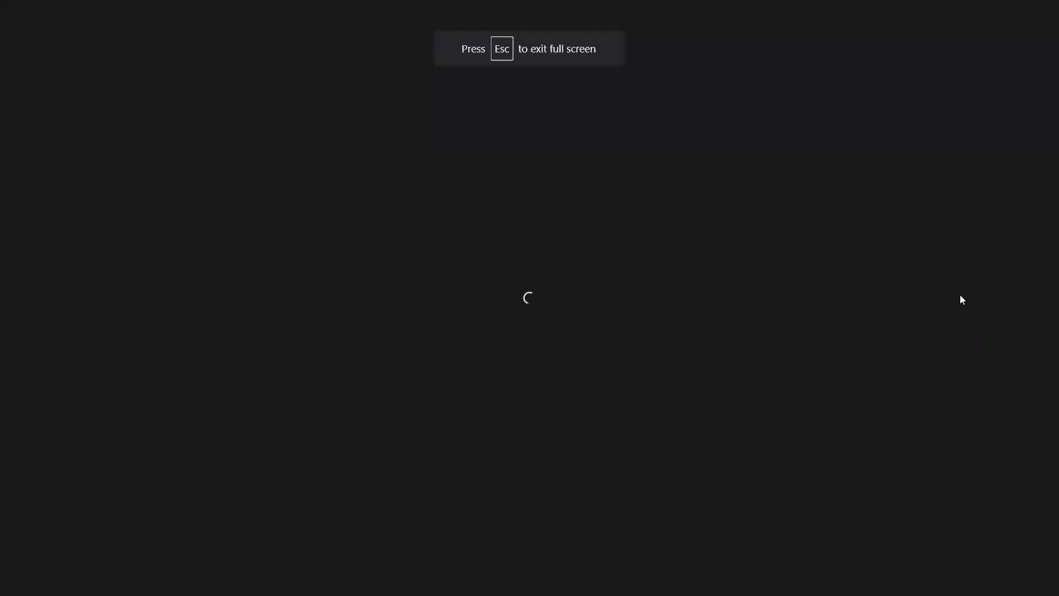